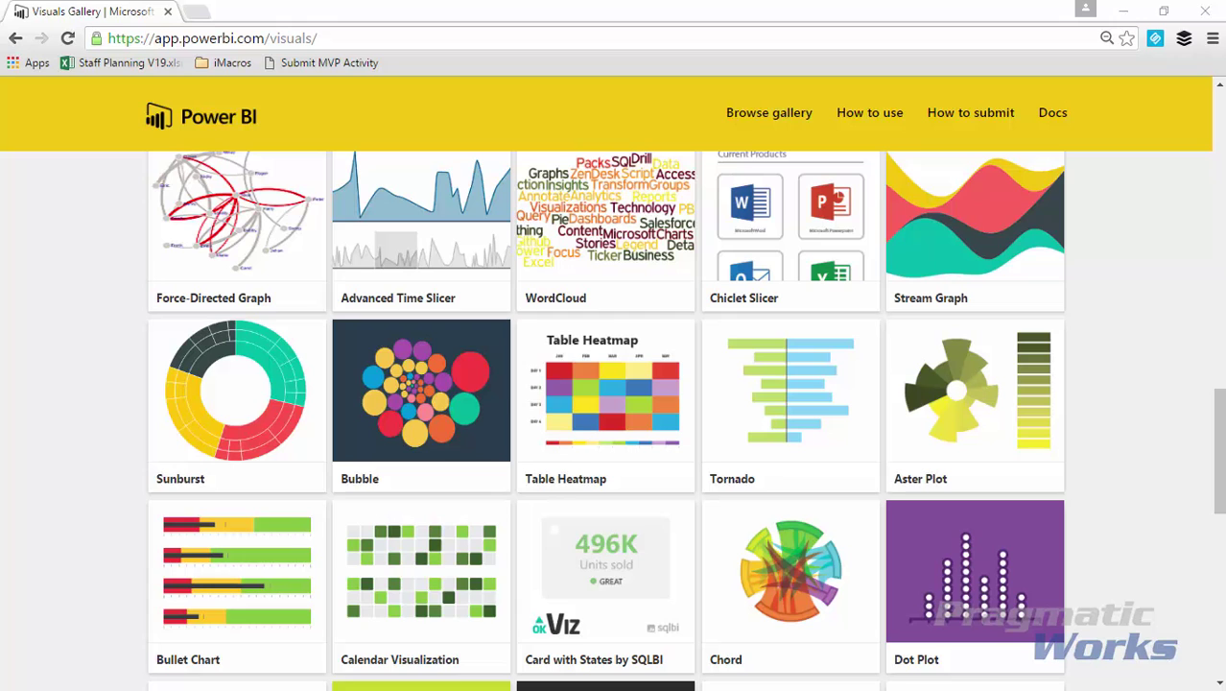
# View the details of the Tornado custom visual in the Power BI visuals gallery and close them.
pyautogui.moveTo(1219, 415)
pyautogui.mouseDown()
pyautogui.moveTo(1220, 300)
pyautogui.moveTo(1220, 433)
pyautogui.mouseUp()
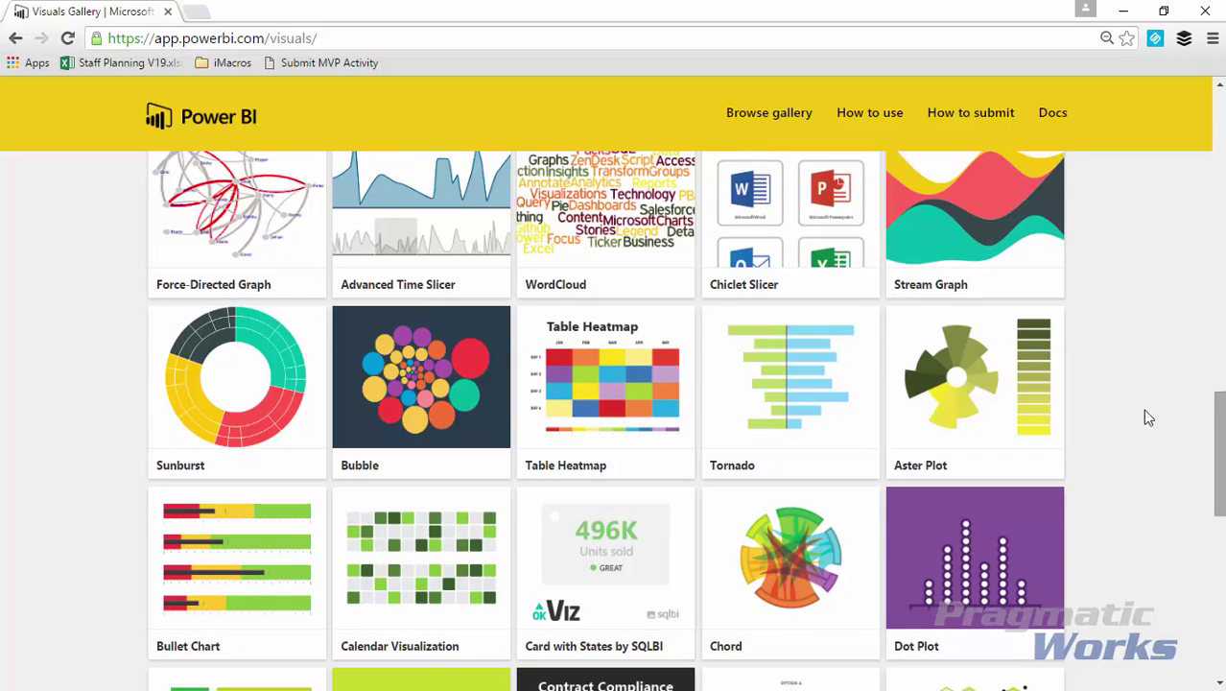
pyautogui.click(804, 427)
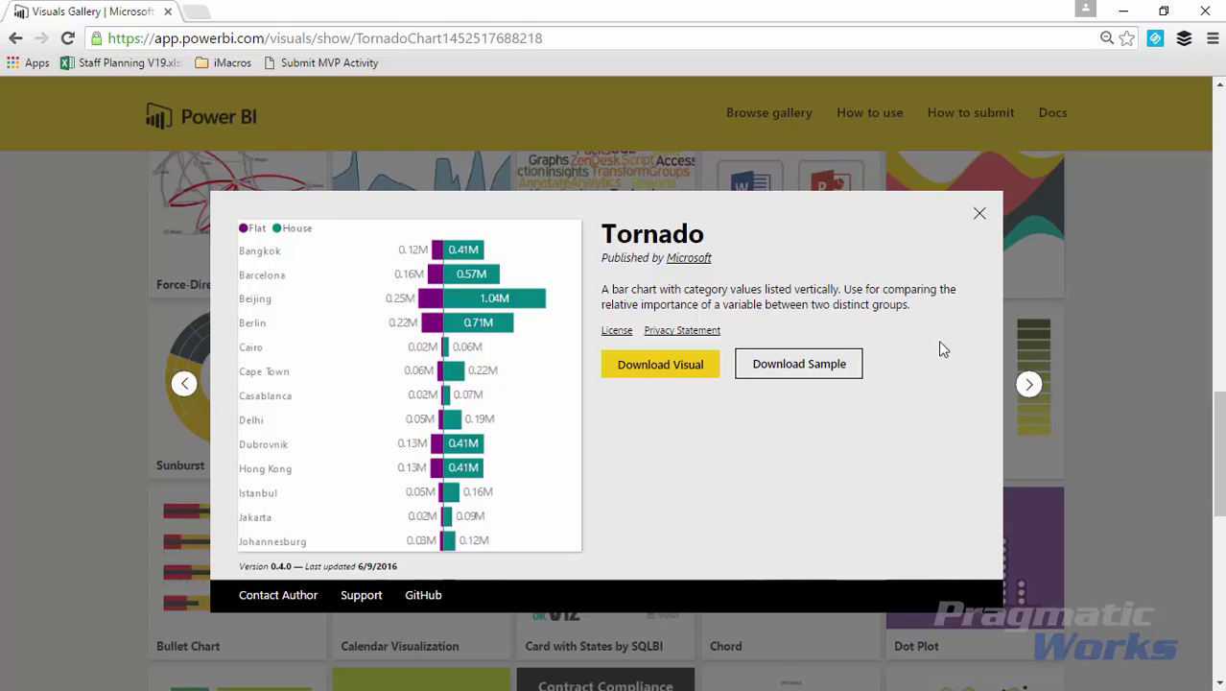
pyautogui.click(979, 214)
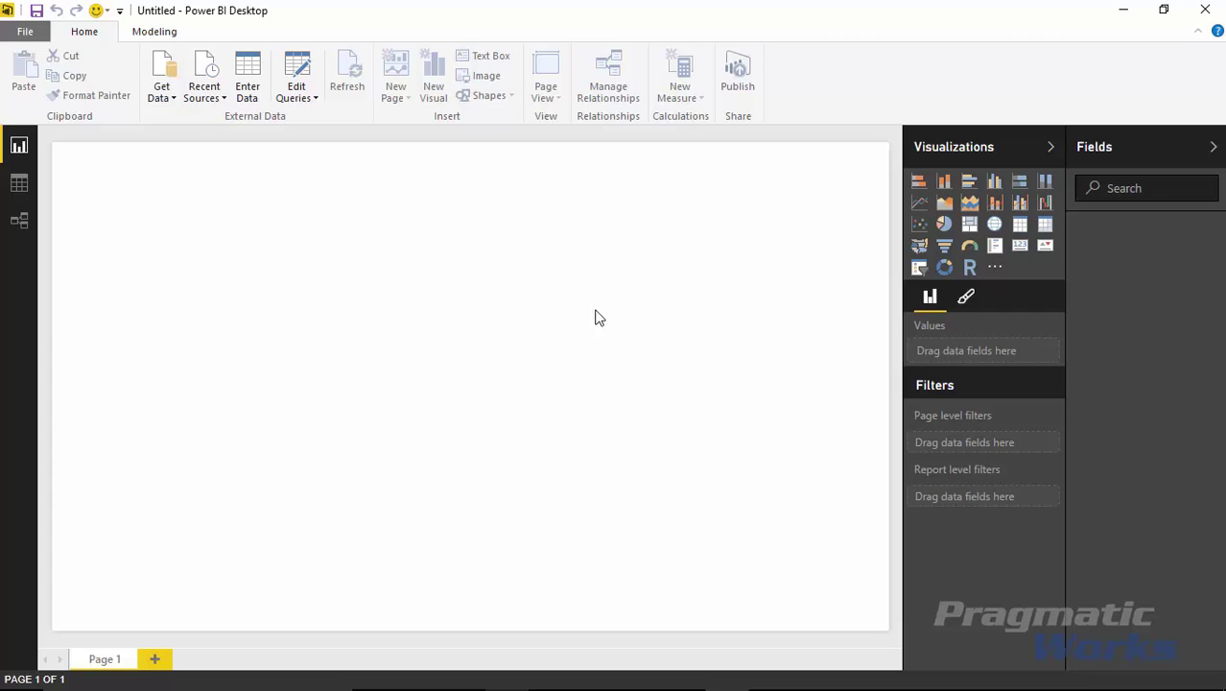
# Switch to Power BI Desktop and load the Men vs Women table from the Excel workbook Pay by Job Title.xlsx.
pyautogui.click(172, 99)
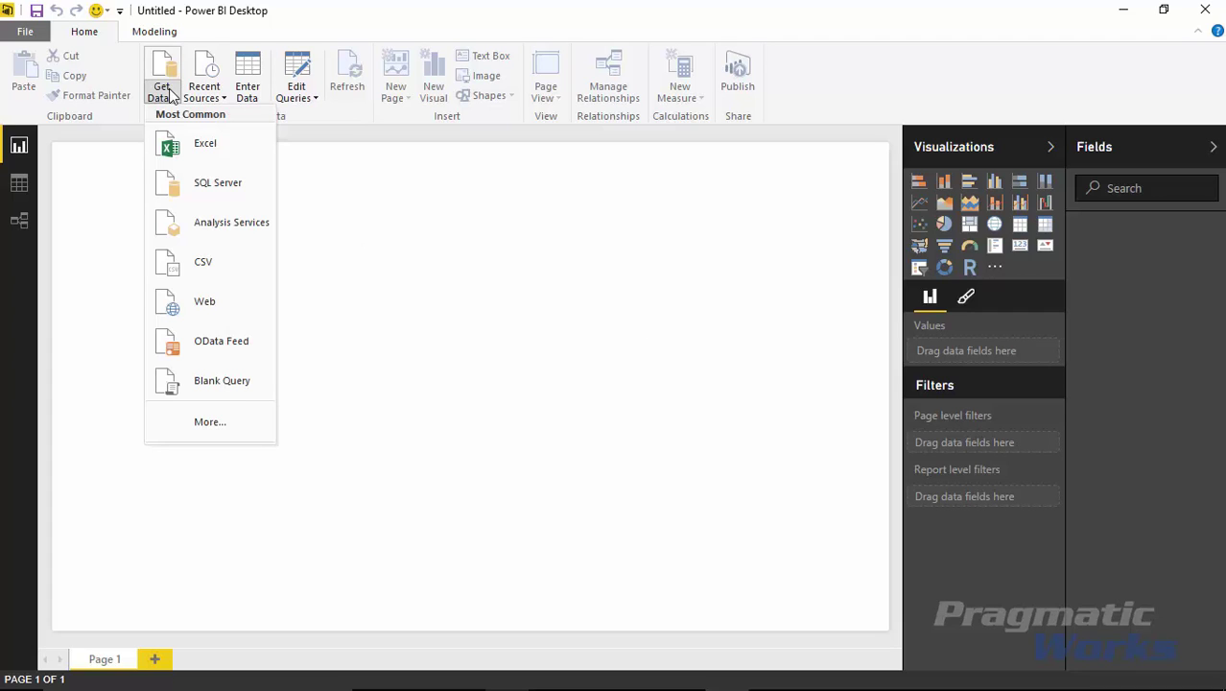
pyautogui.click(196, 145)
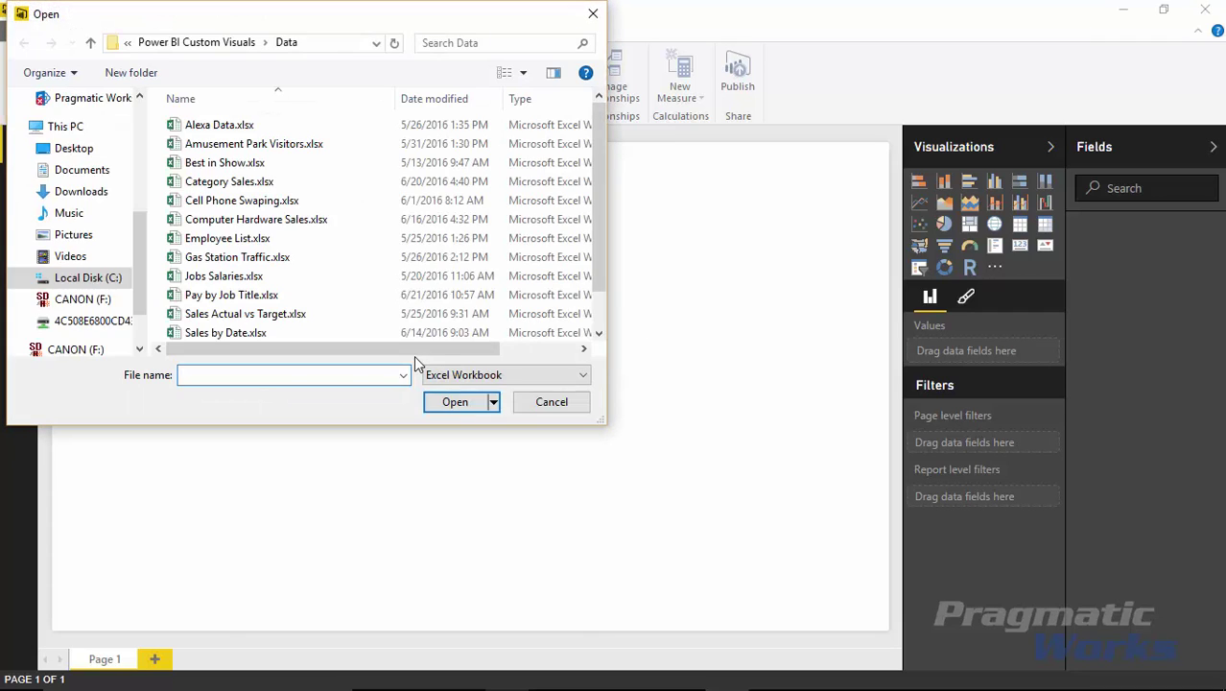
pyautogui.click(237, 298)
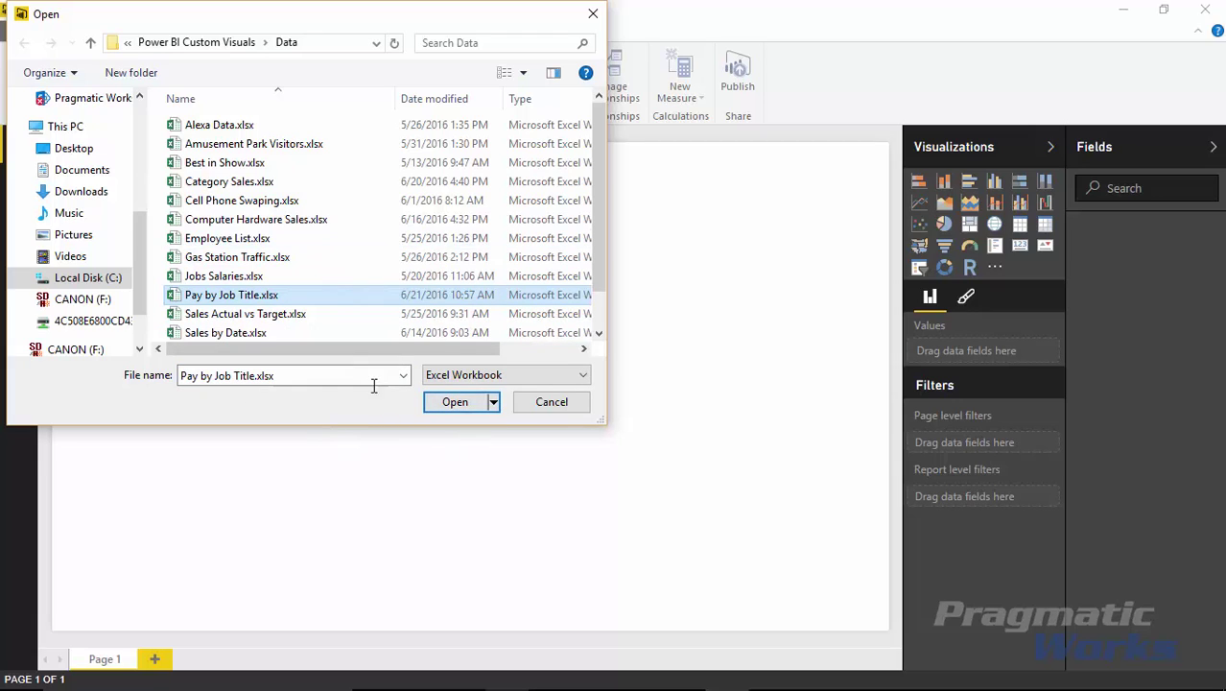
pyautogui.click(455, 402)
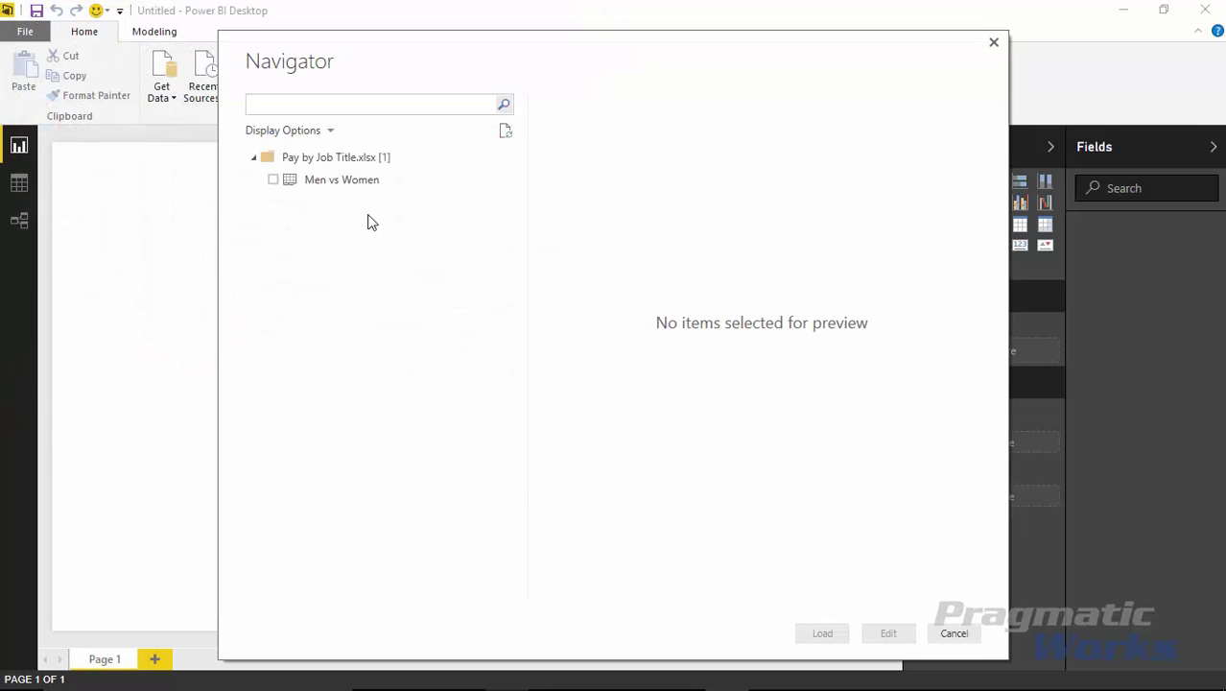
pyautogui.click(275, 181)
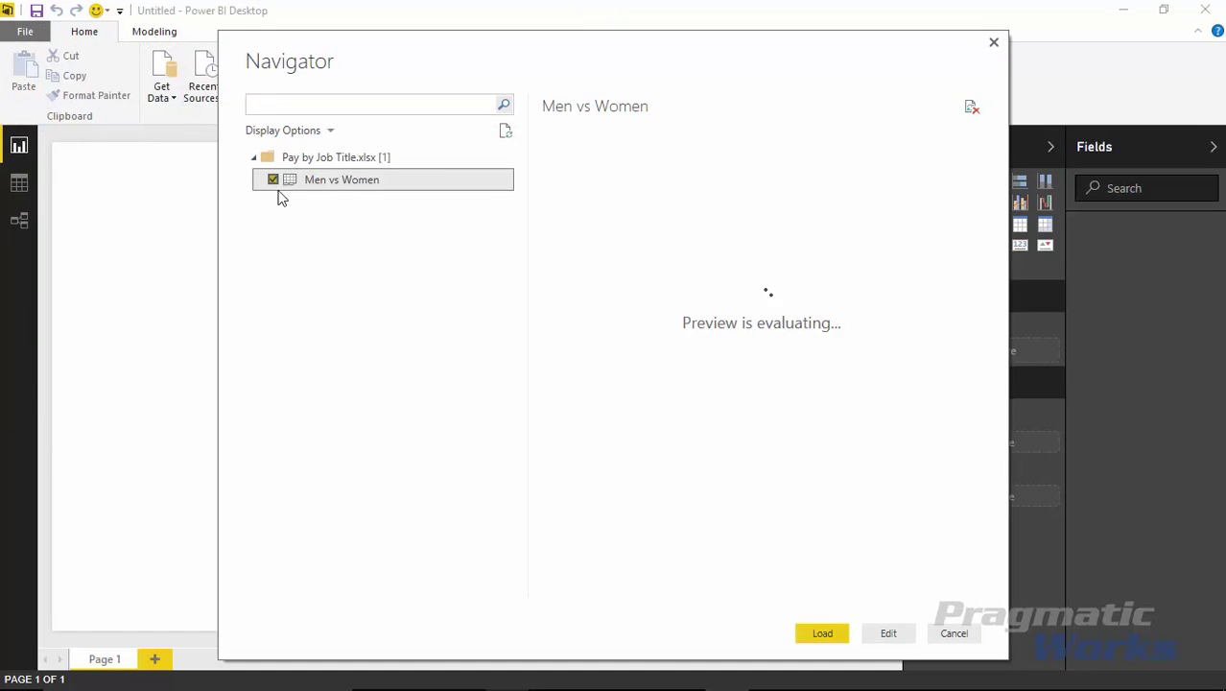
pyautogui.moveTo(633, 587); pyautogui.dragTo(625, 614)
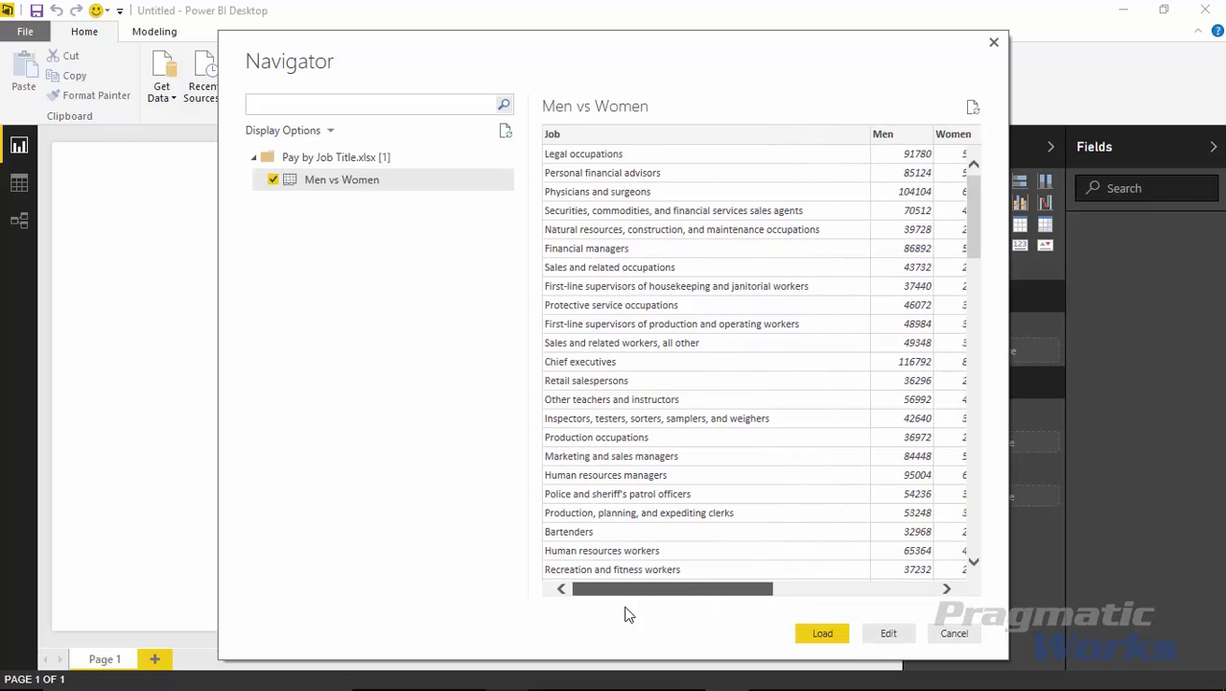
pyautogui.click(826, 636)
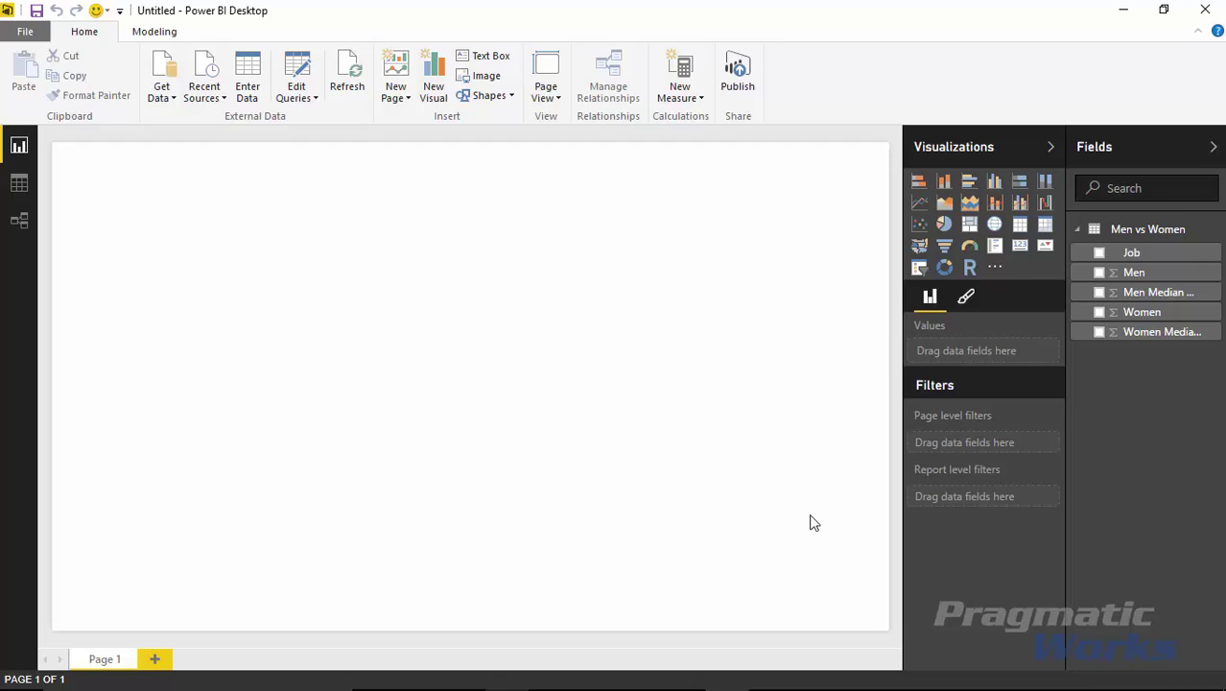
# Import the custom visual TornadoChart.0.4.0.pbiviz from the Custom Visuals folder into the report.
pyautogui.click(996, 272)
pyautogui.click(920, 313)
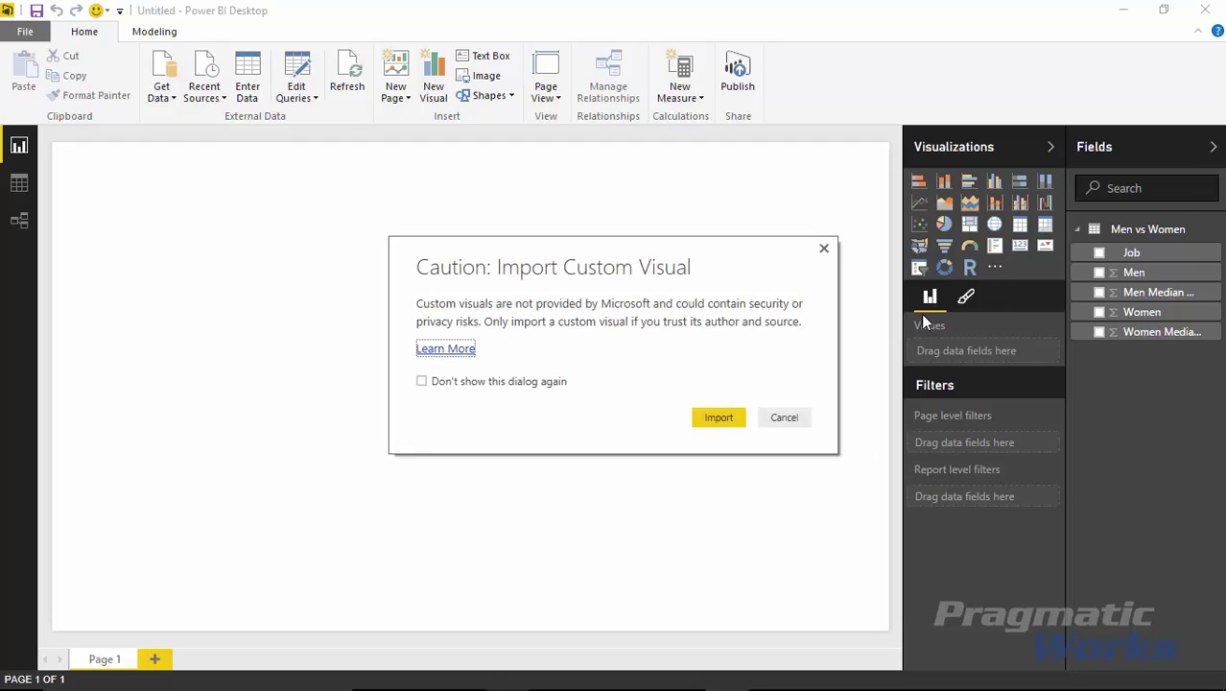
pyautogui.click(725, 416)
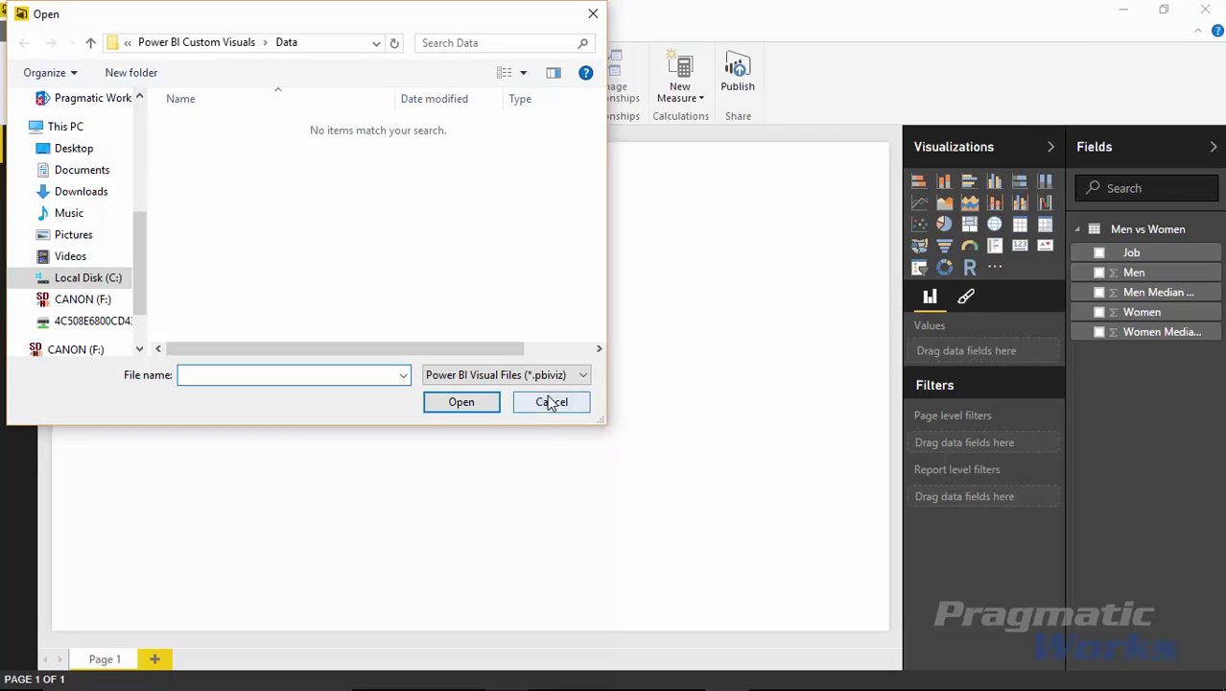
pyautogui.click(248, 42)
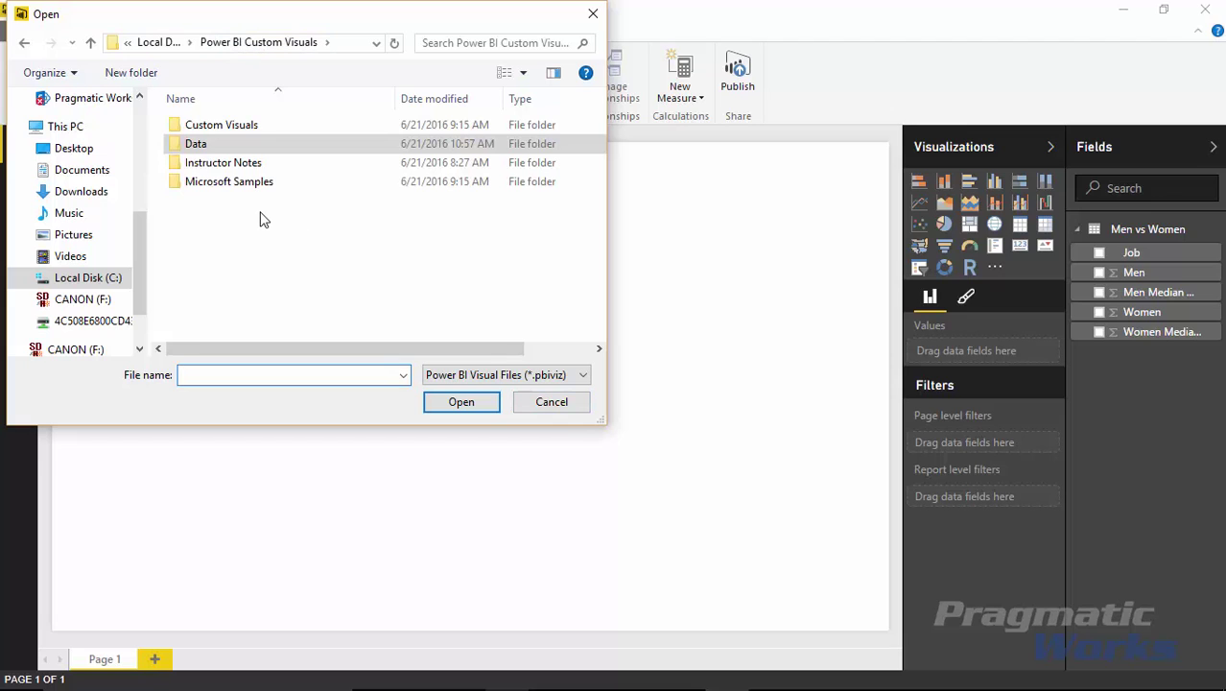
pyautogui.doubleClick(242, 128)
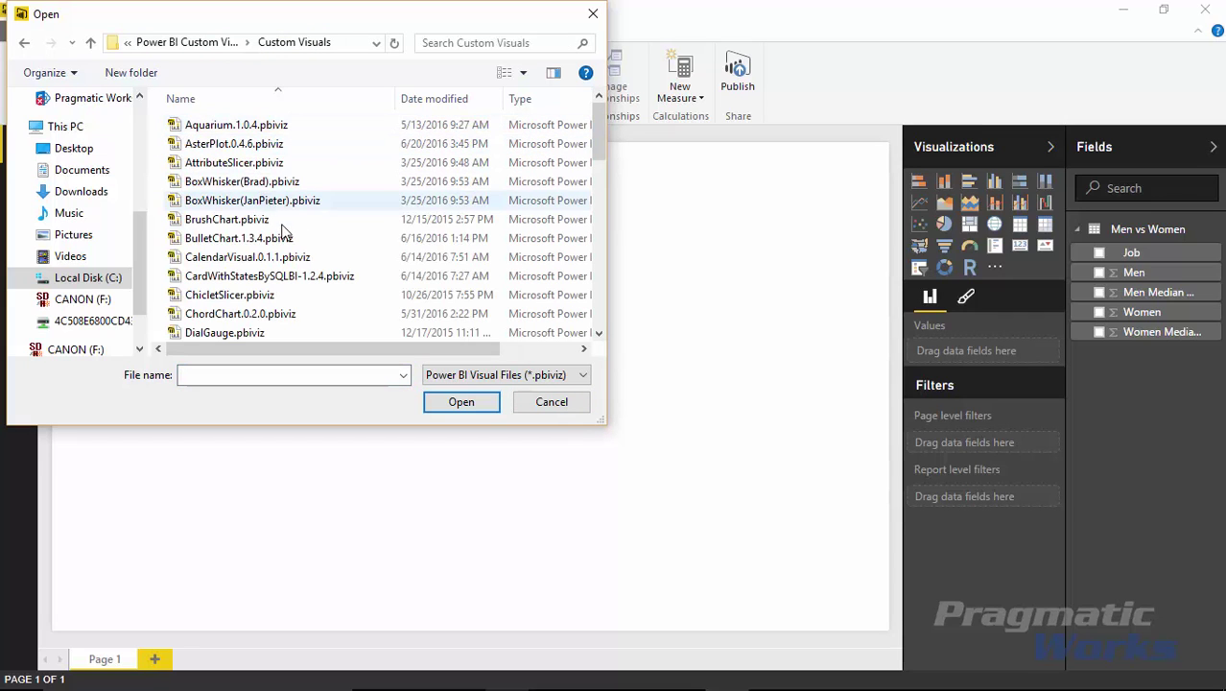
pyautogui.scroll(-13, 284, 240)
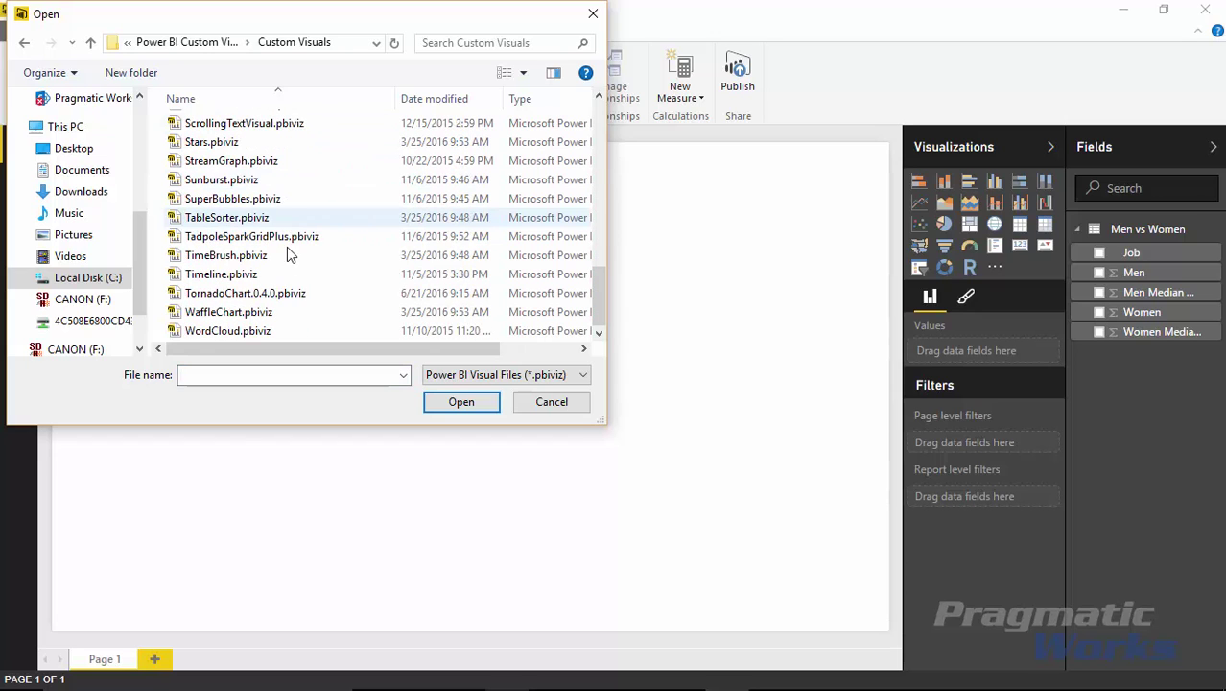
pyautogui.doubleClick(271, 297)
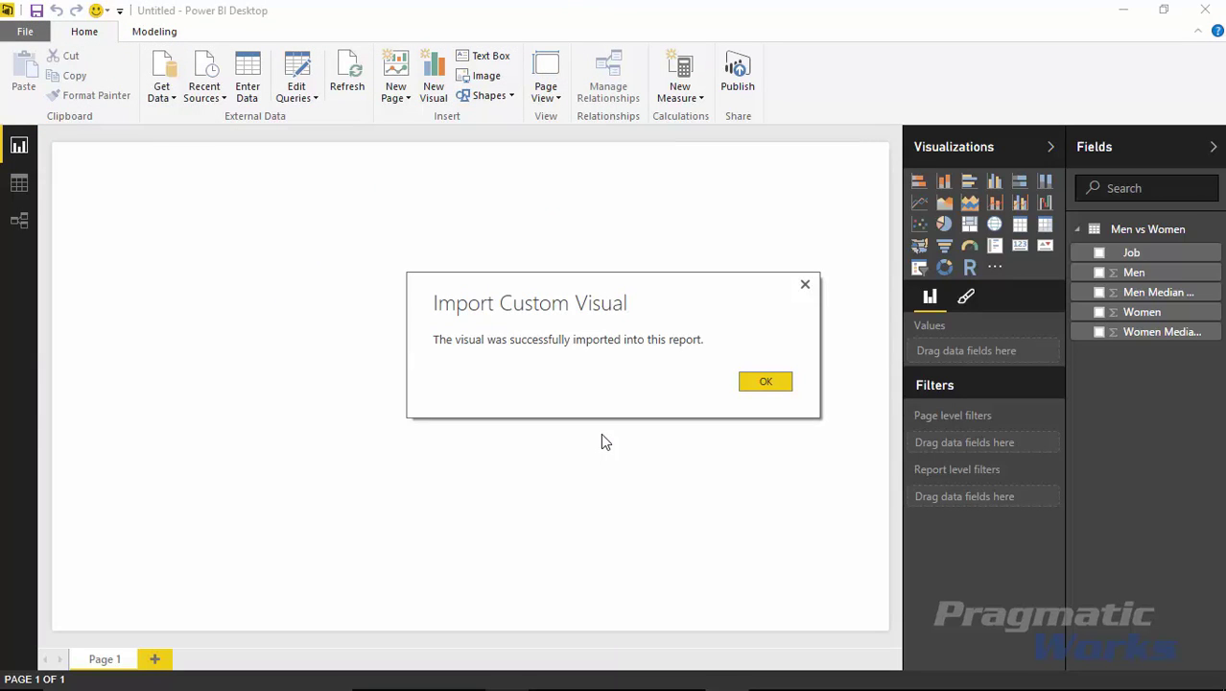
pyautogui.click(756, 387)
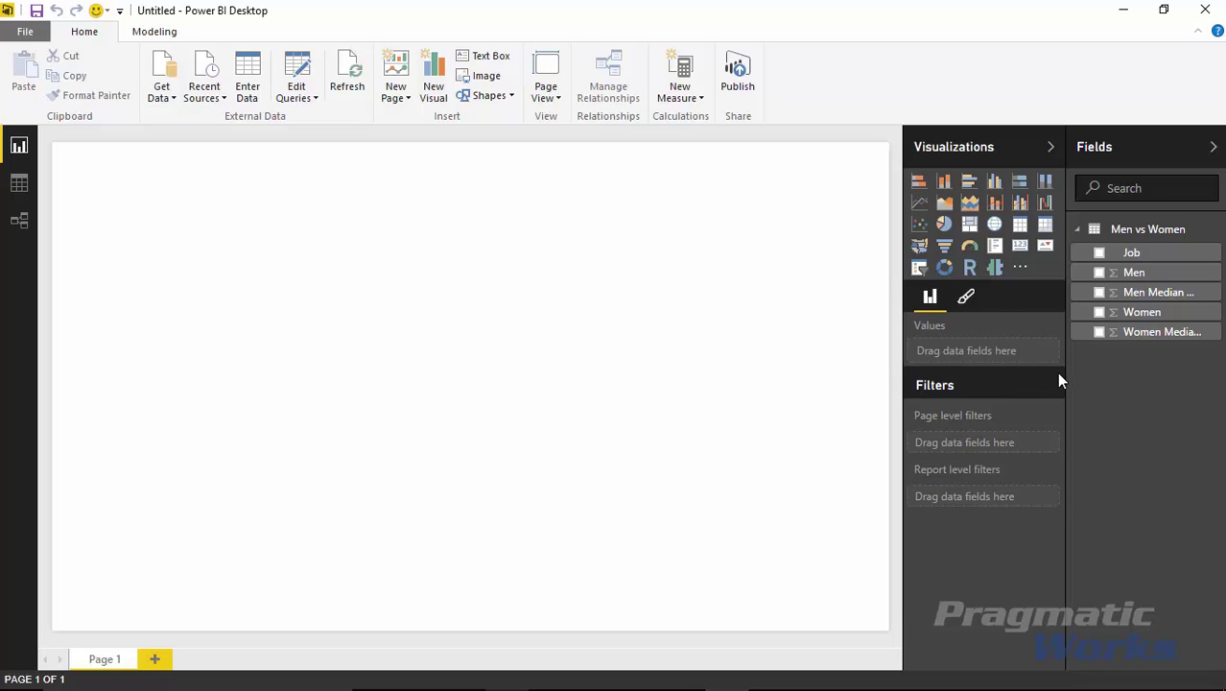
# Add an empty tornado chart to the report page and size it to fill the left half at nearly full page height.
pyautogui.click(995, 268)
pyautogui.moveTo(240, 355); pyautogui.dragTo(482, 616)
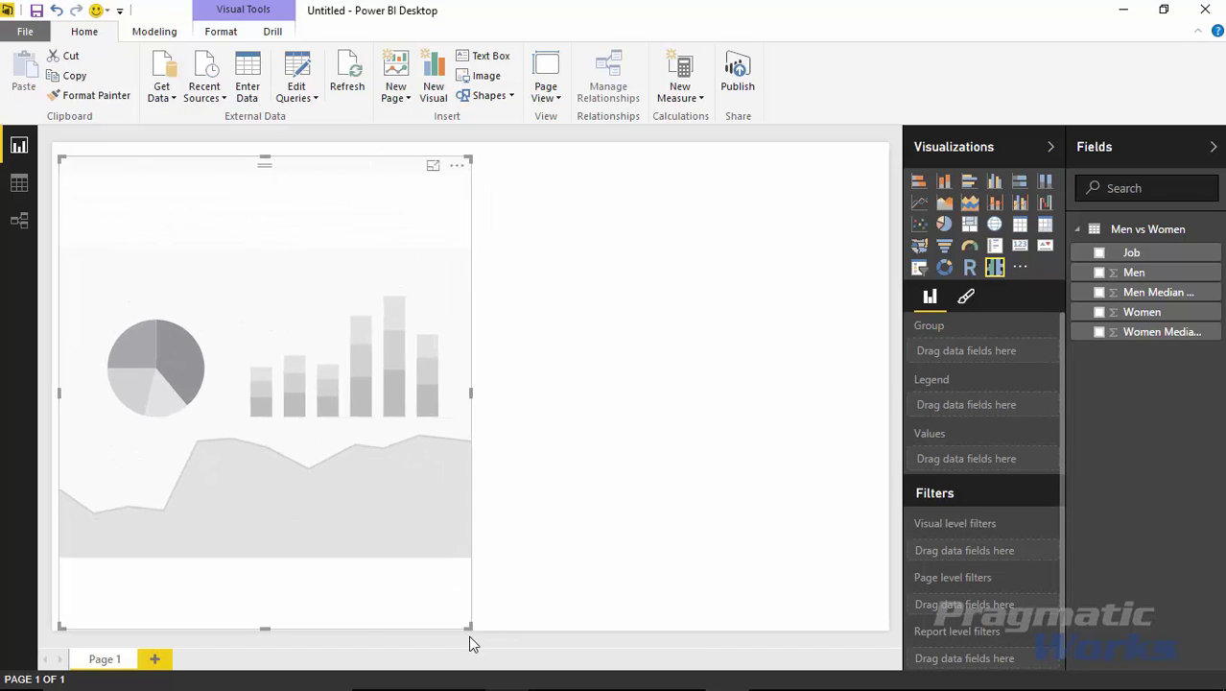
pyautogui.click(469, 635)
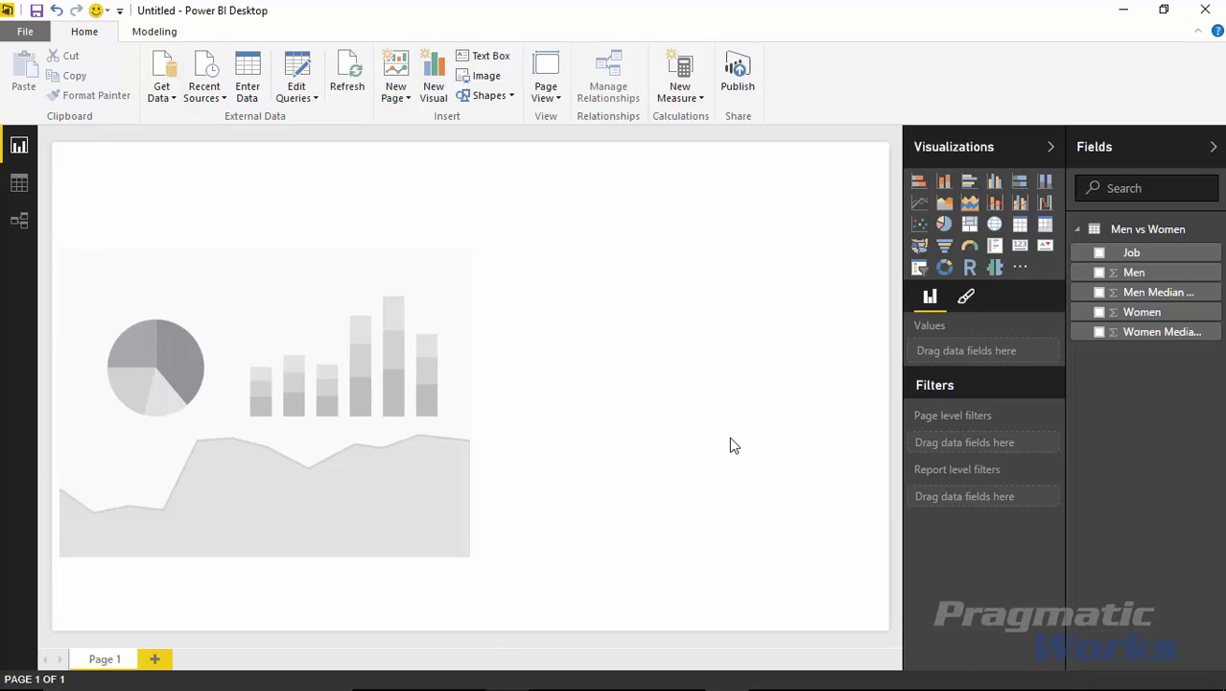
# Group the tornado chart by Job and use Men and Women as its values.
pyautogui.click(467, 373)
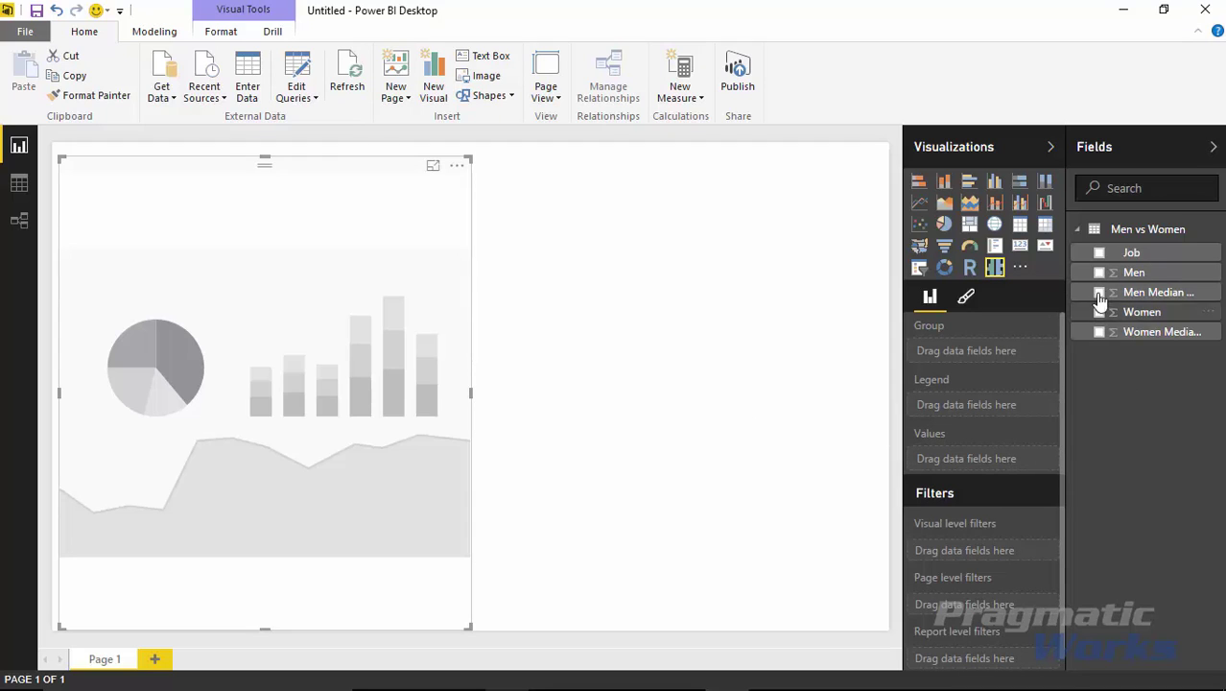
pyautogui.click(1099, 253)
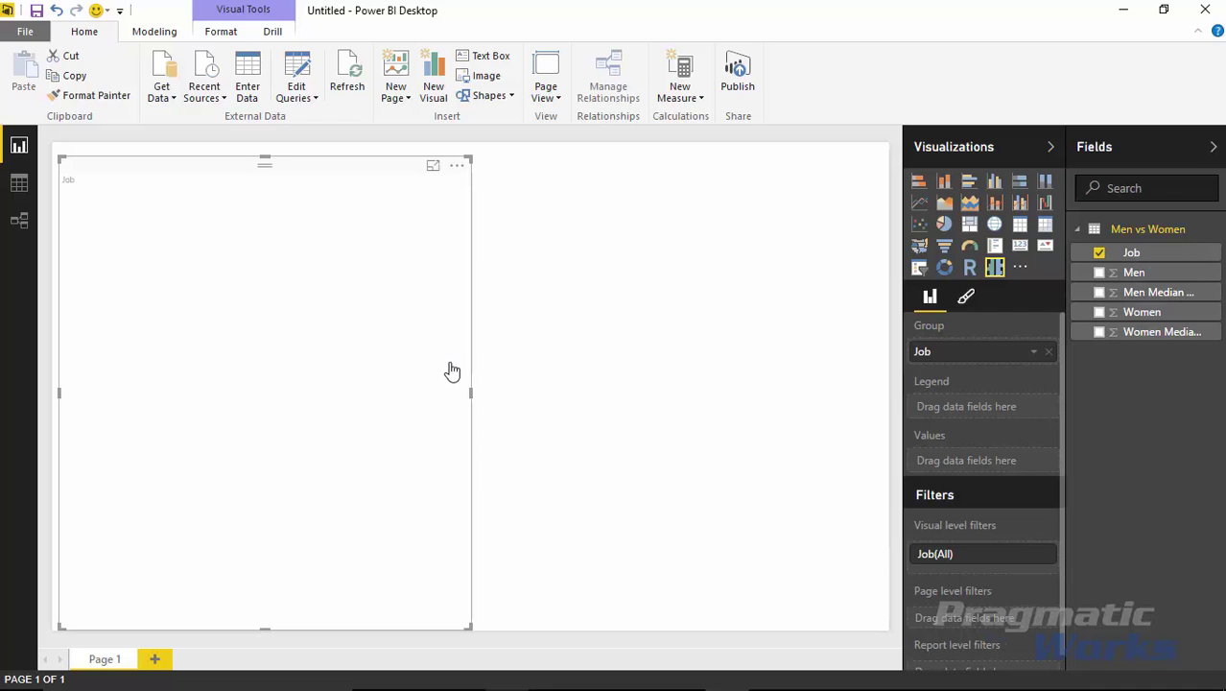
pyautogui.click(1099, 272)
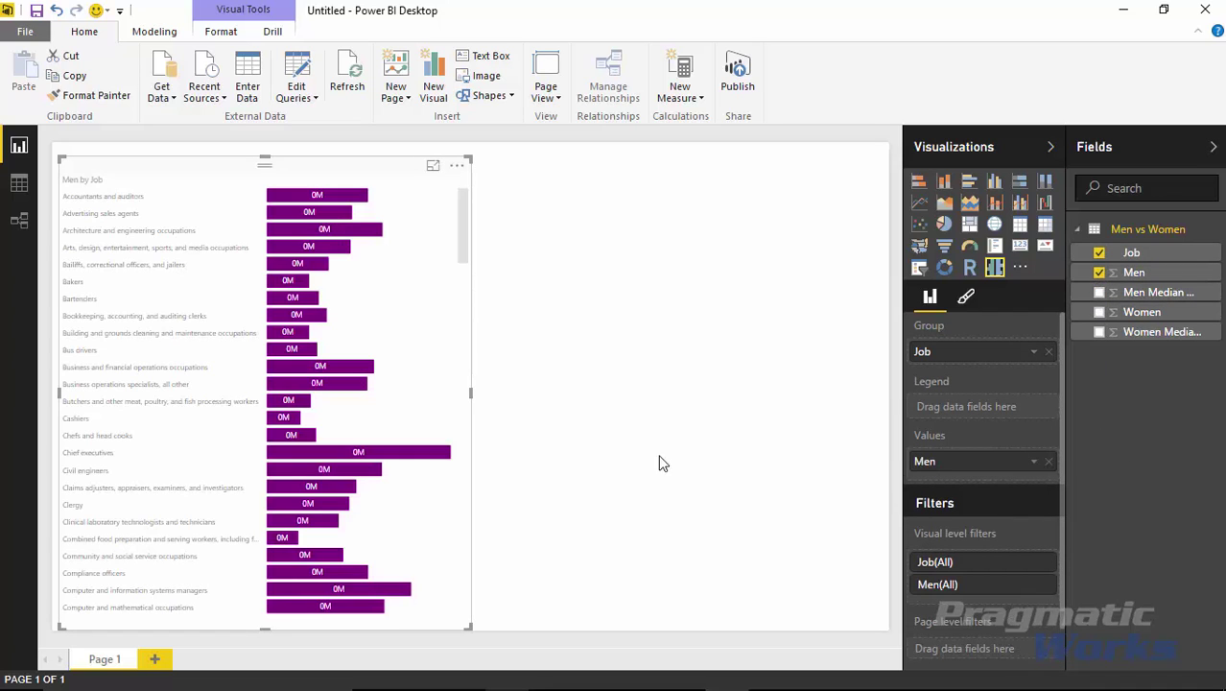
pyautogui.moveTo(327, 377)
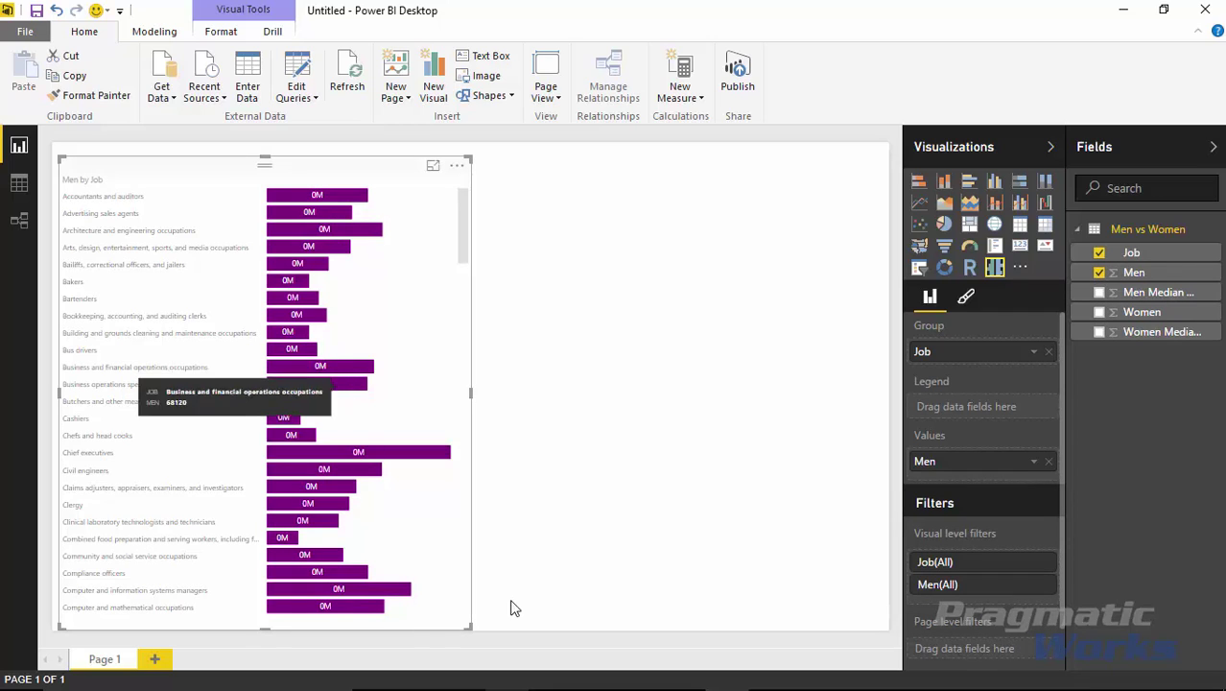
pyautogui.click(1099, 312)
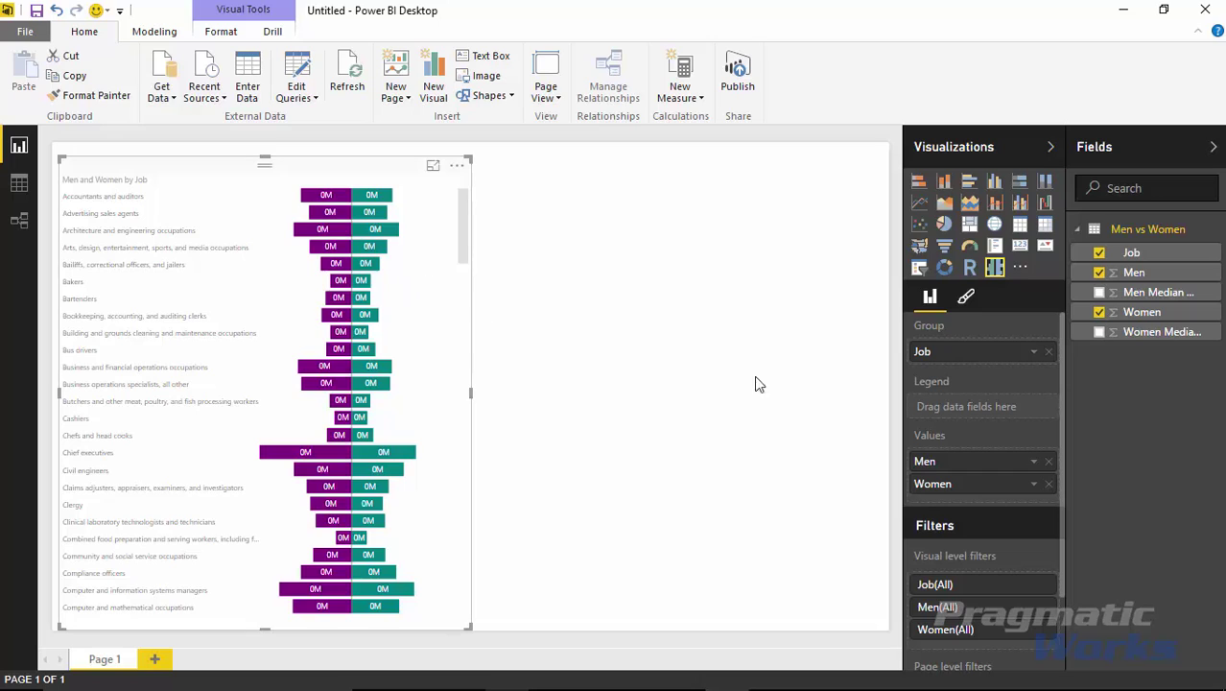
# Try None as the display units of the tornado chart's data labels and settle on Thousands.
pyautogui.click(967, 299)
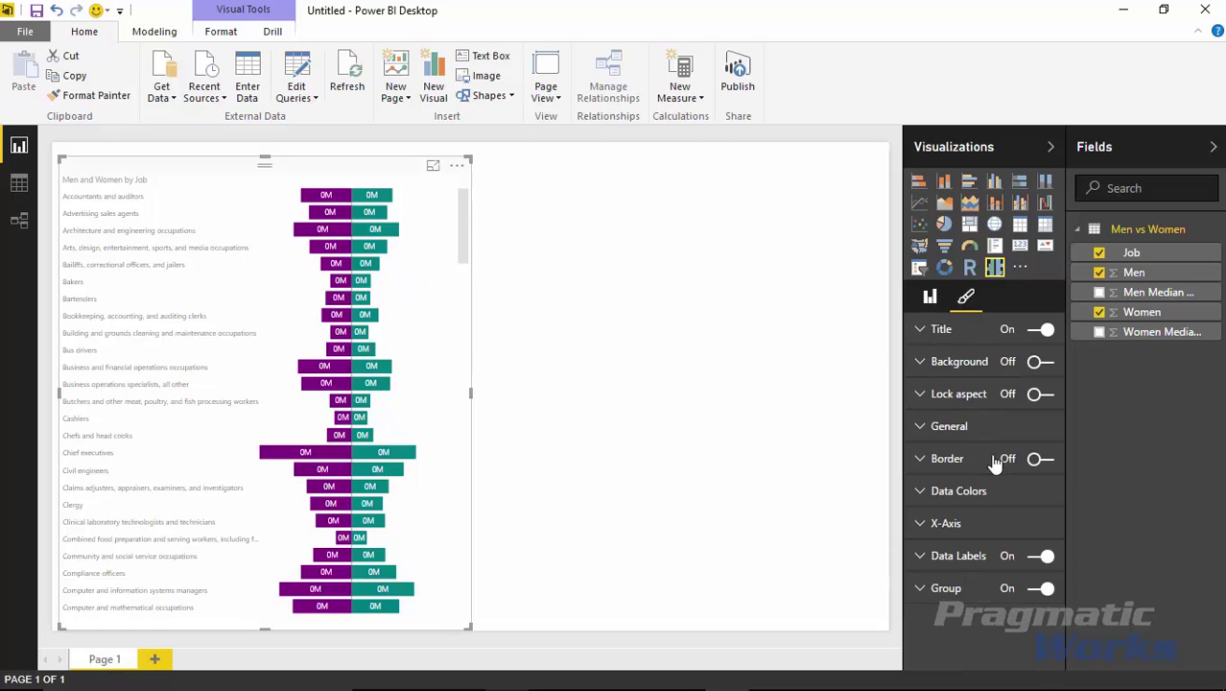
pyautogui.click(921, 556)
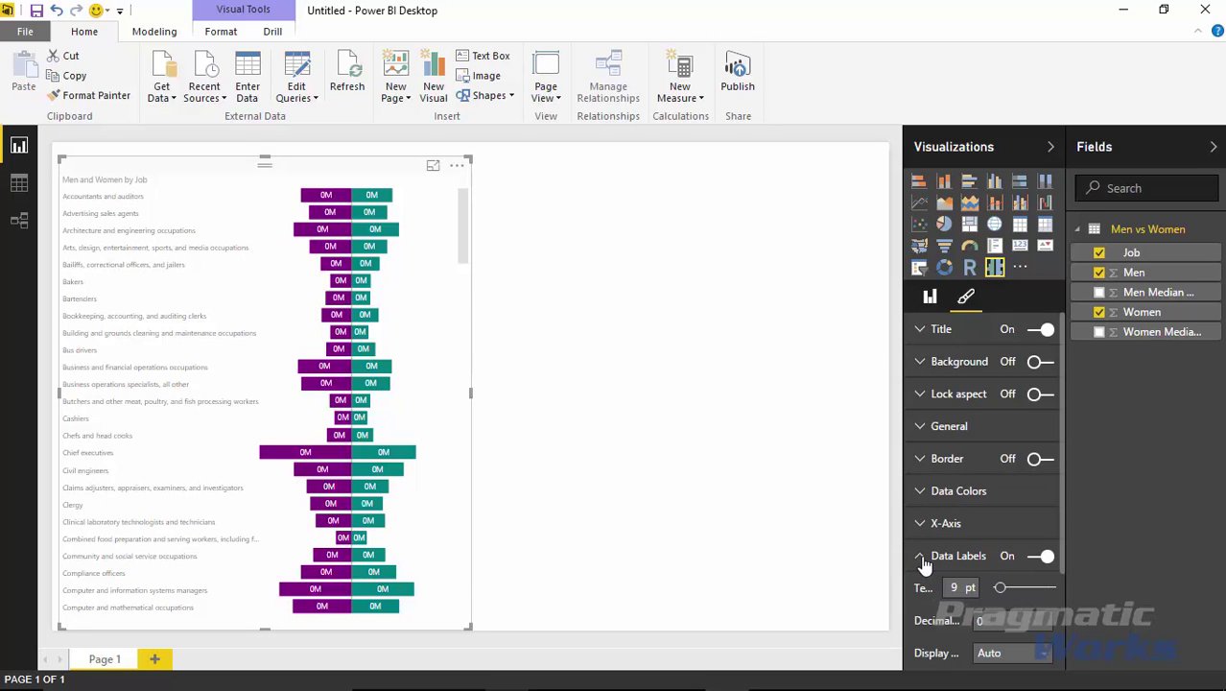
pyautogui.scroll(-3, 921, 556)
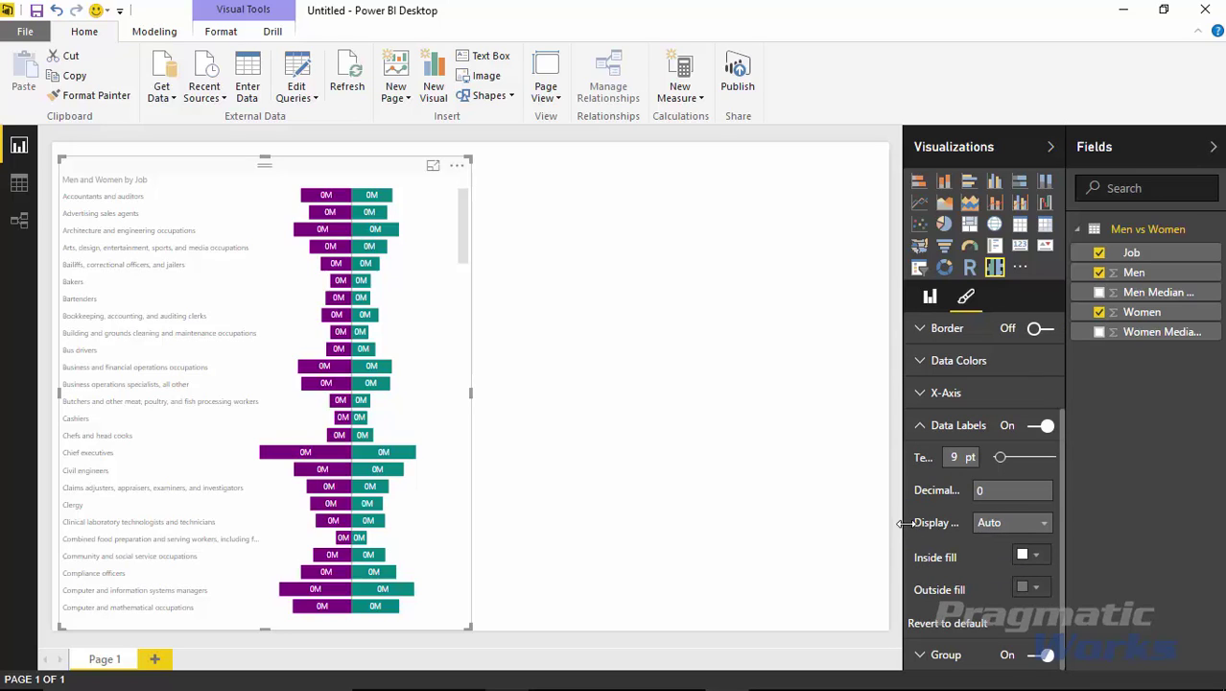
pyautogui.moveTo(901, 523); pyautogui.dragTo(874, 524)
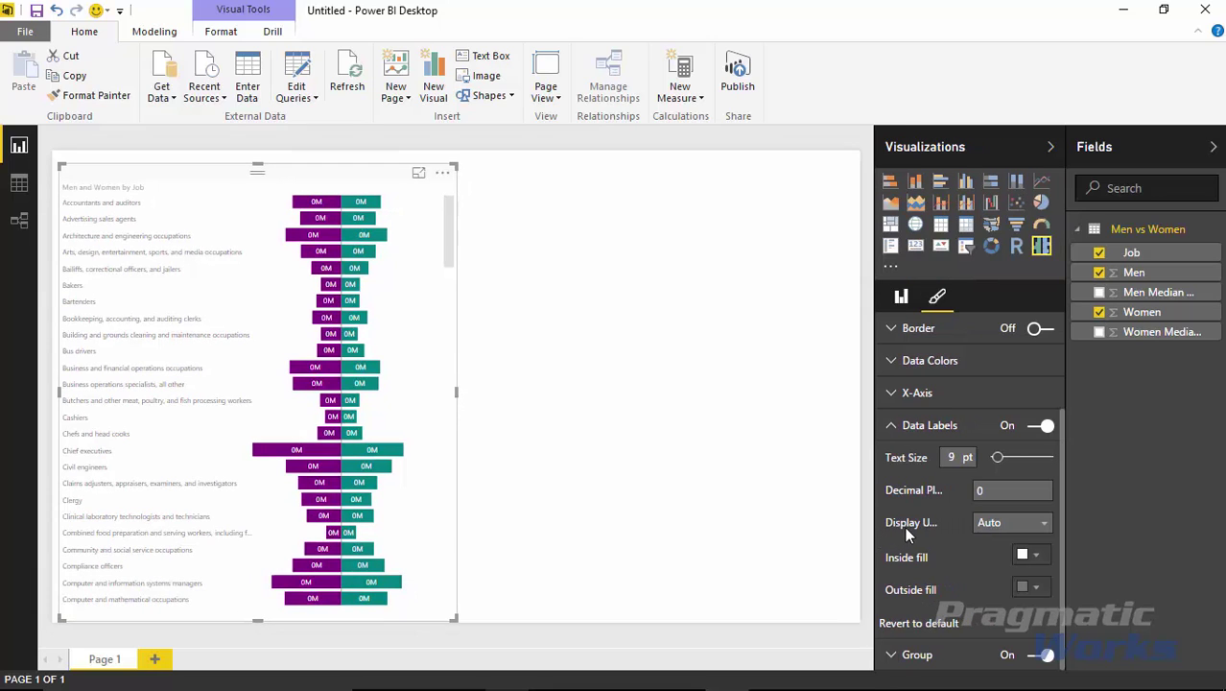
pyautogui.click(996, 525)
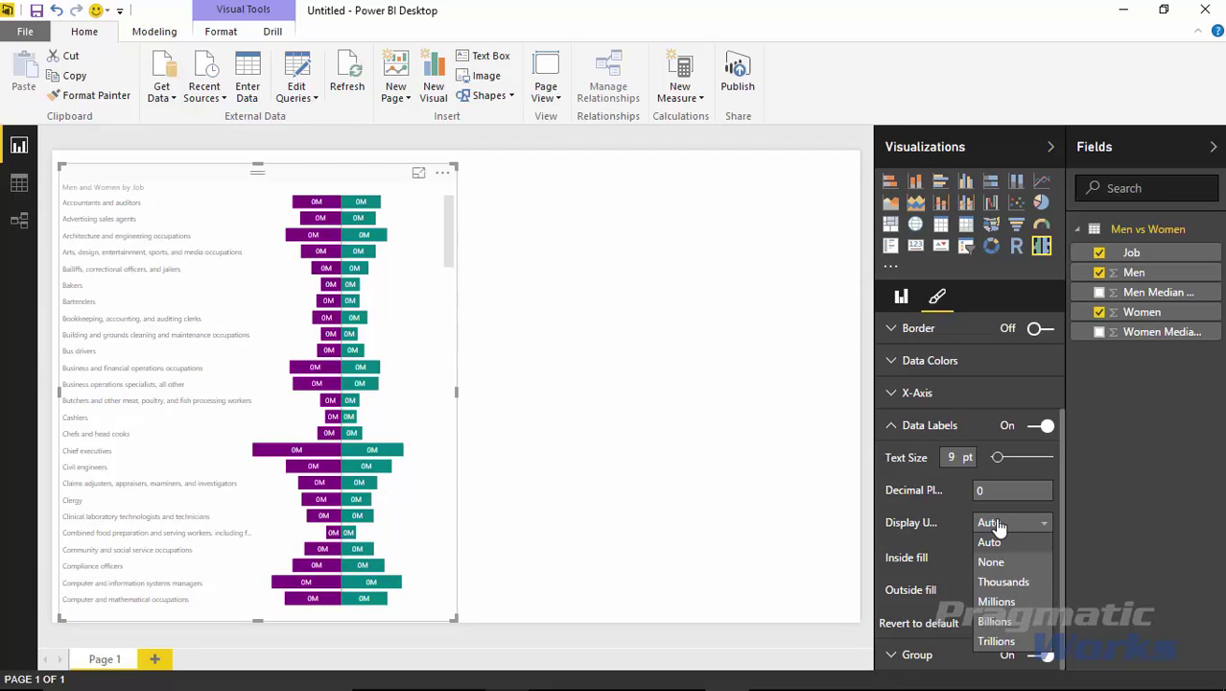
pyautogui.click(994, 564)
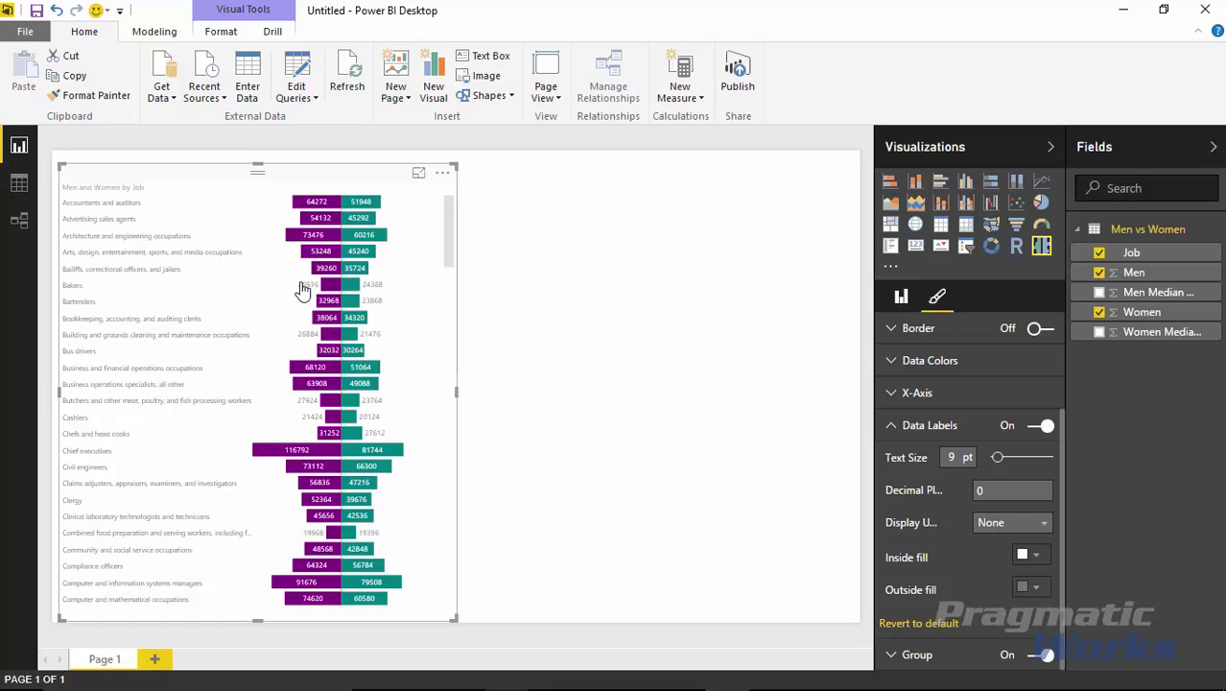
pyautogui.click(1031, 534)
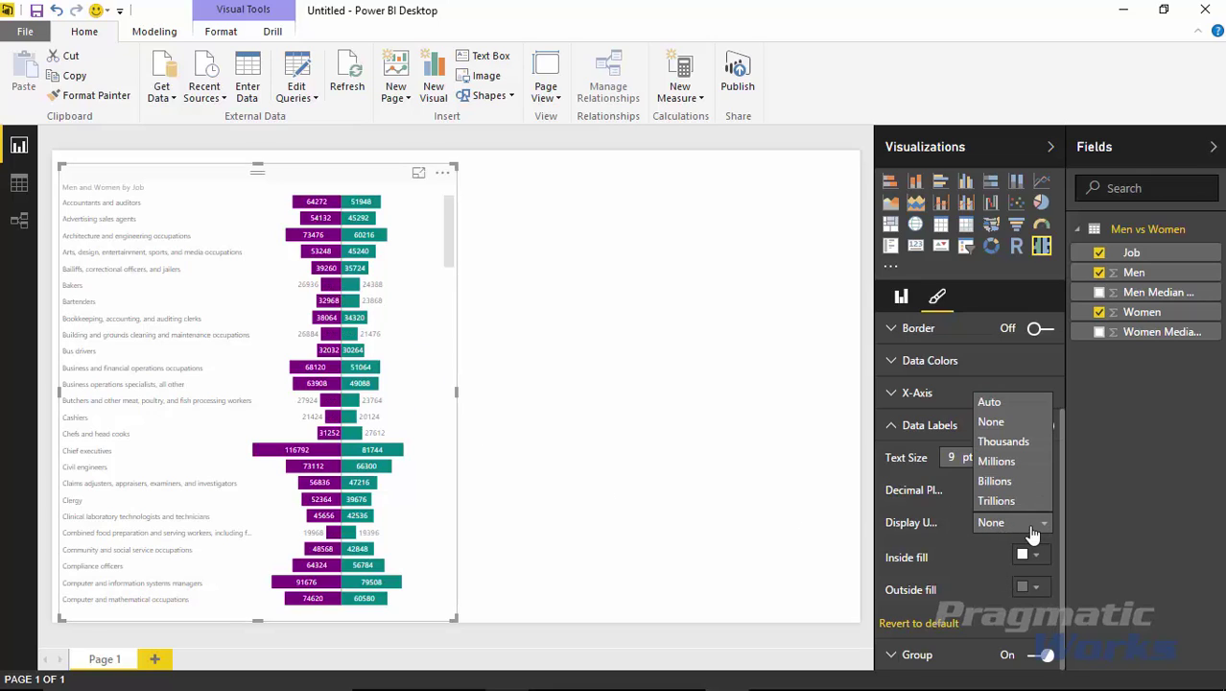
pyautogui.click(1004, 443)
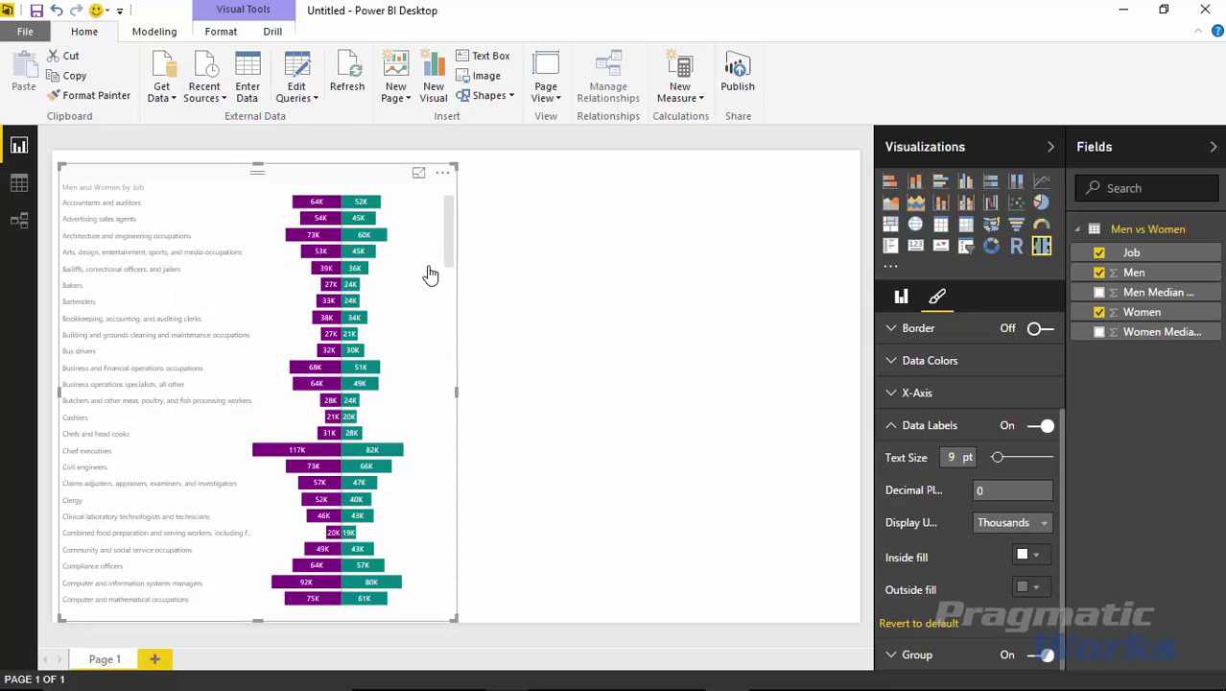
pyautogui.click(479, 298)
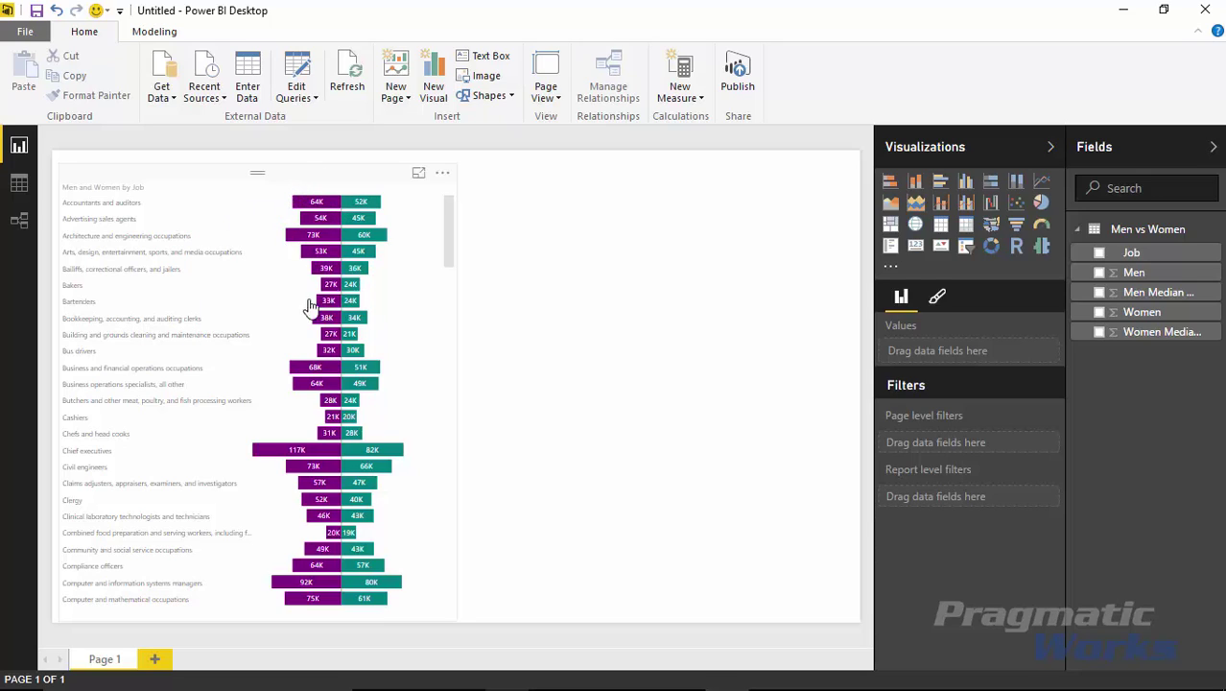
pyautogui.click(444, 175)
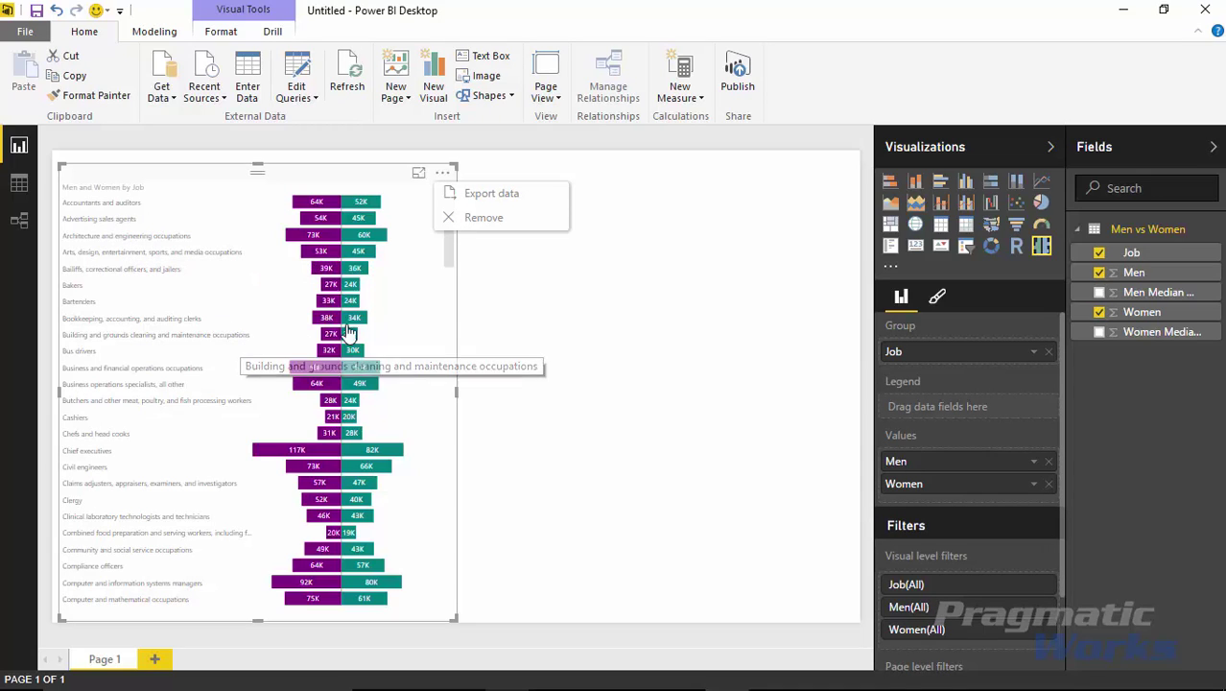
pyautogui.click(524, 332)
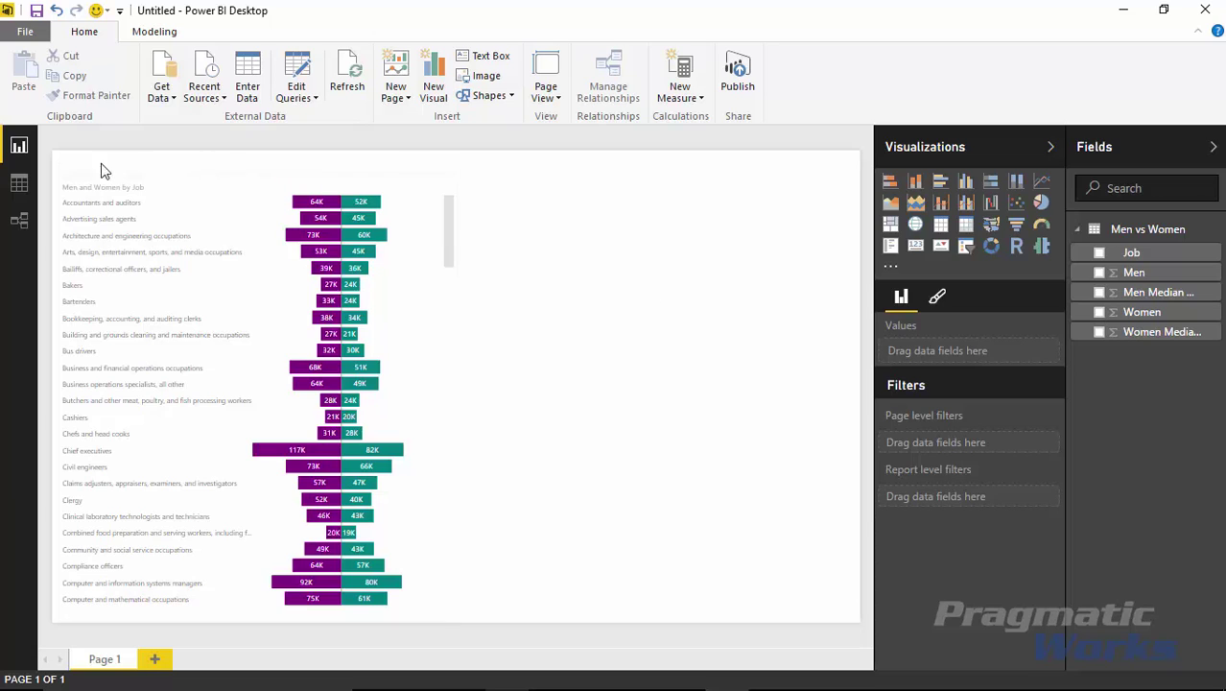
# Add a calculated column named Sort Order to the Men vs Women table.
pyautogui.click(15, 185)
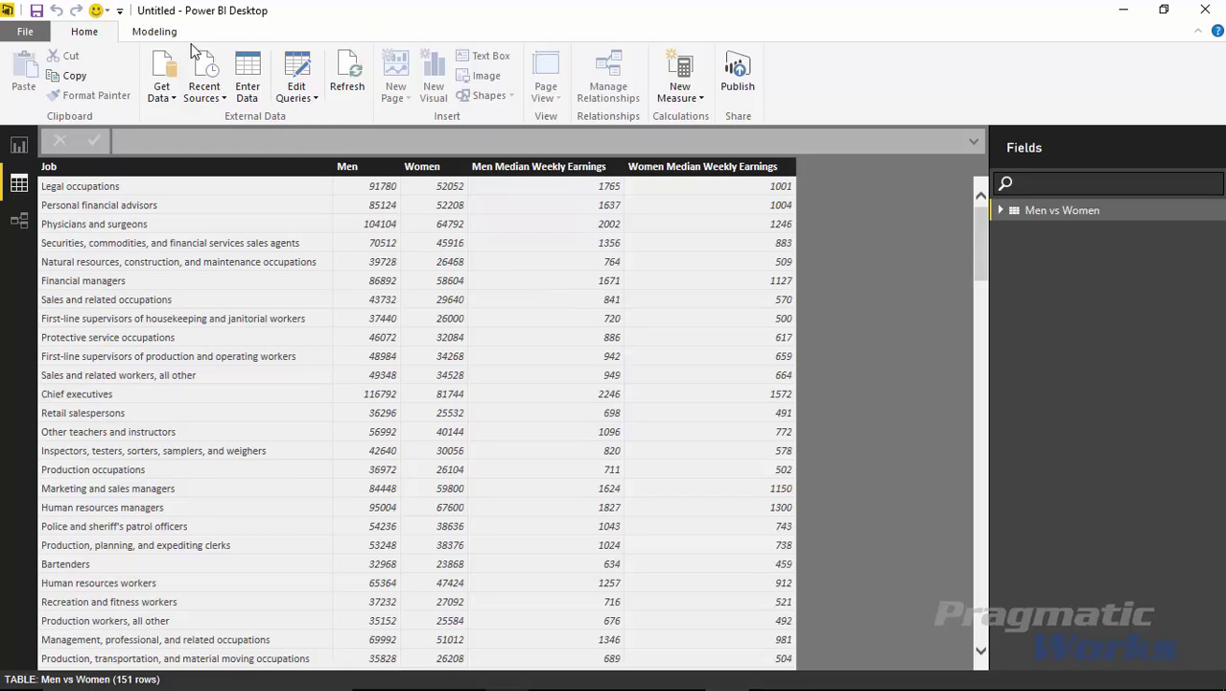
pyautogui.click(156, 32)
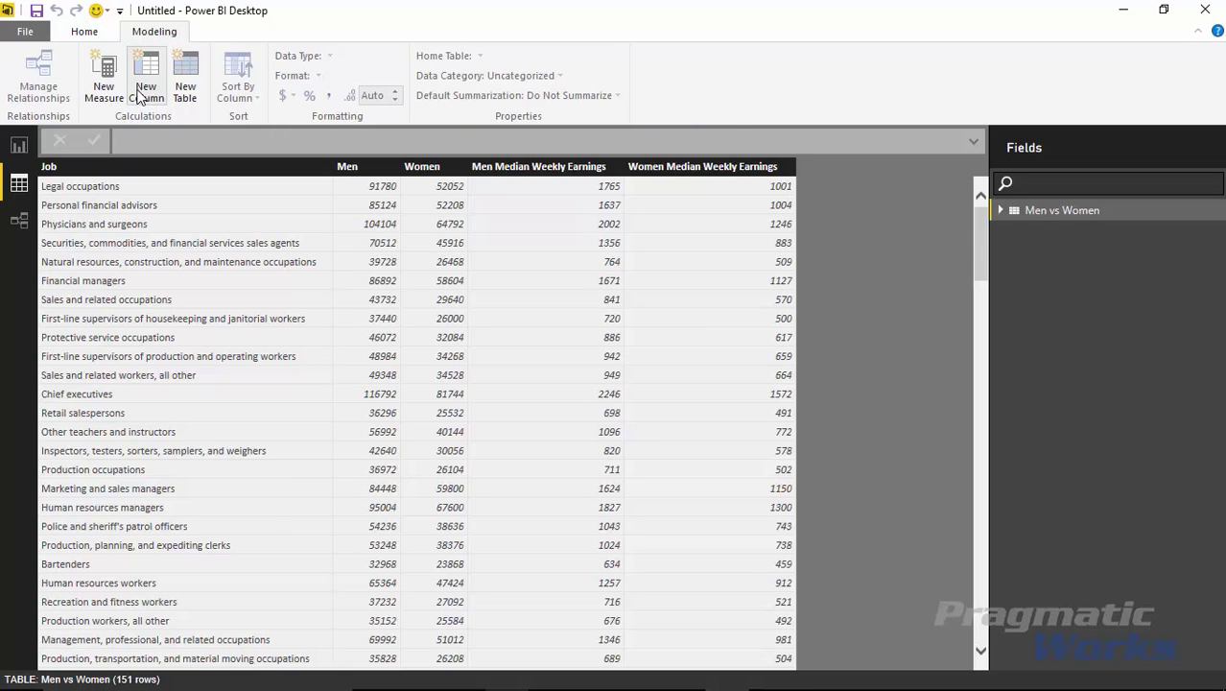
pyautogui.click(158, 144)
pyautogui.moveTo(158, 143); pyautogui.dragTo(30, 117)
pyautogui.write('Sort ')
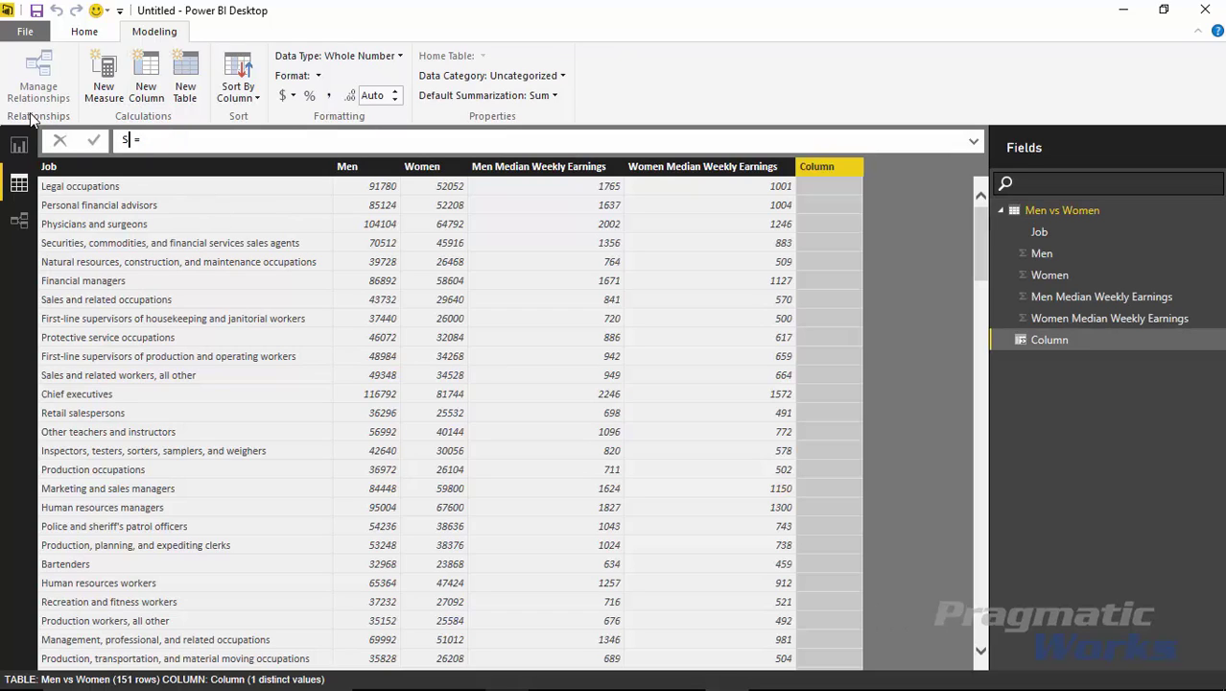
pyautogui.write('Order')
# Define the Sort Order column with the formula RANKX('Men vs Women', [Men]) and commit it.
pyautogui.press('End')
pyautogui.write('Ran')
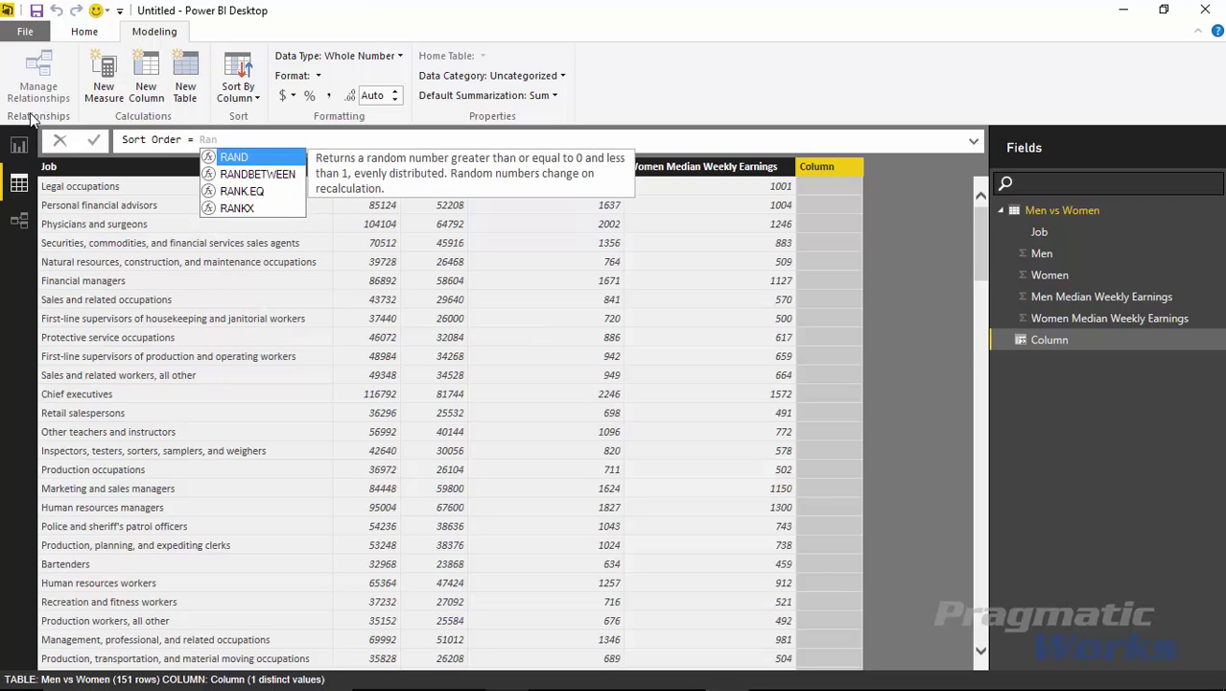
pyautogui.press('Down')
pyautogui.press('Down')
pyautogui.press('Down')
pyautogui.press('Tab')
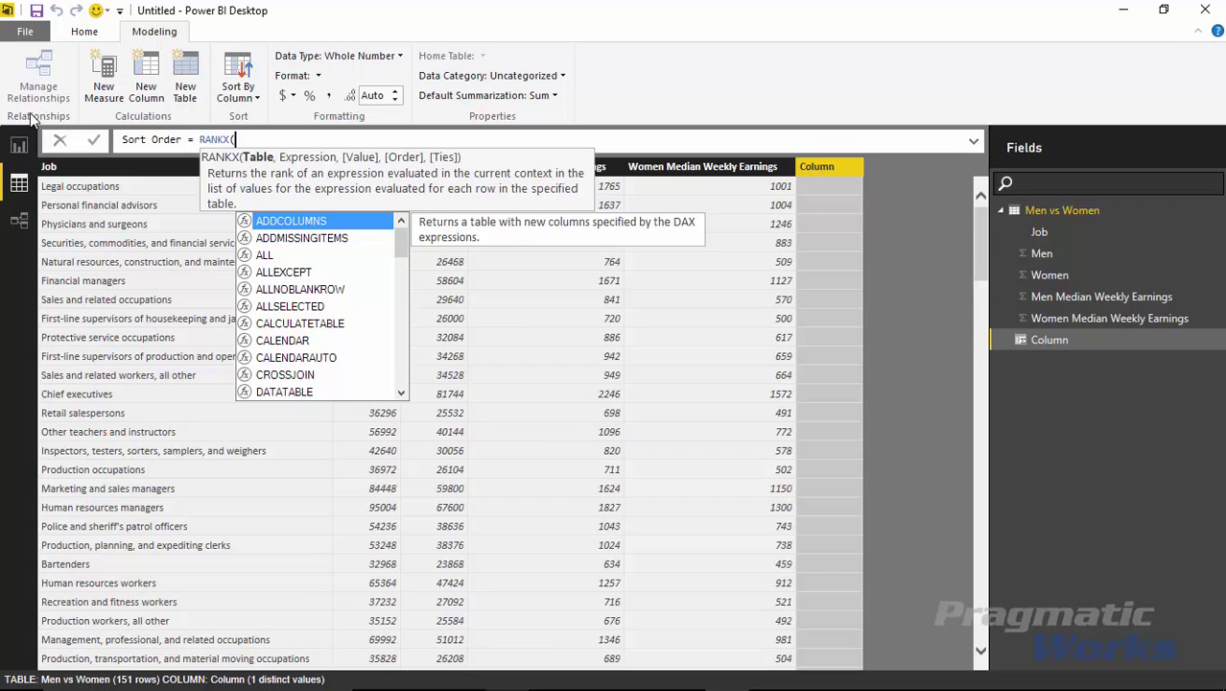
pyautogui.write("'Men")
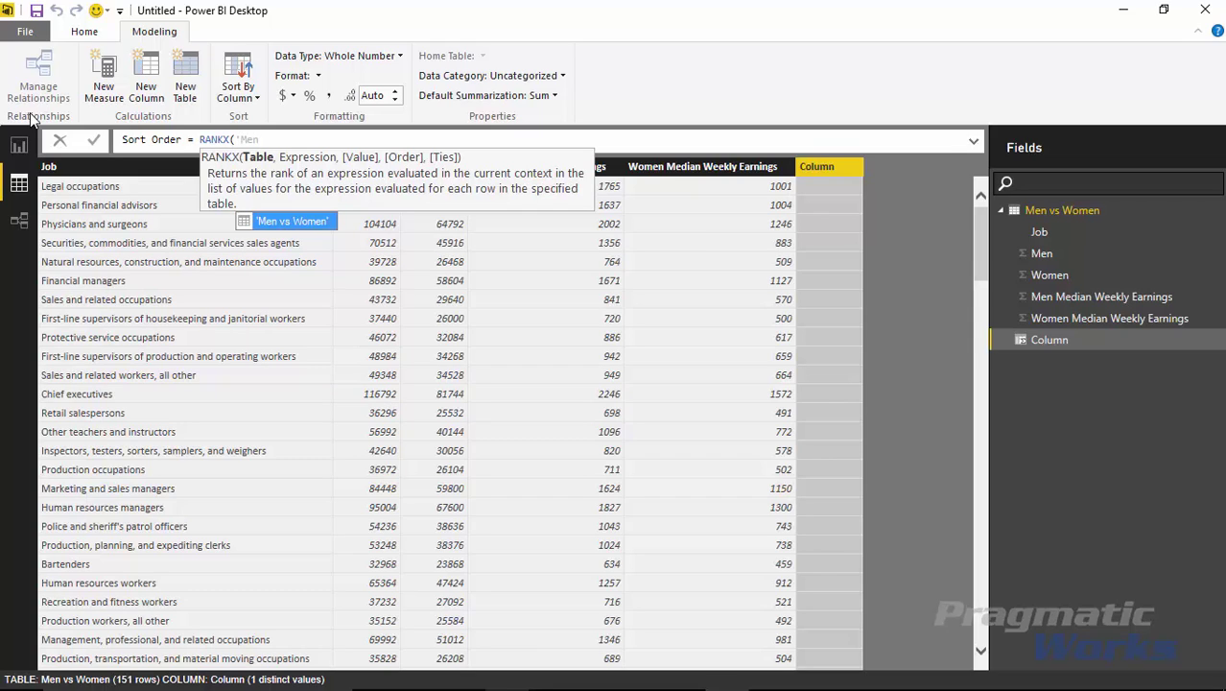
pyautogui.press('Tab')
pyautogui.write(', ')
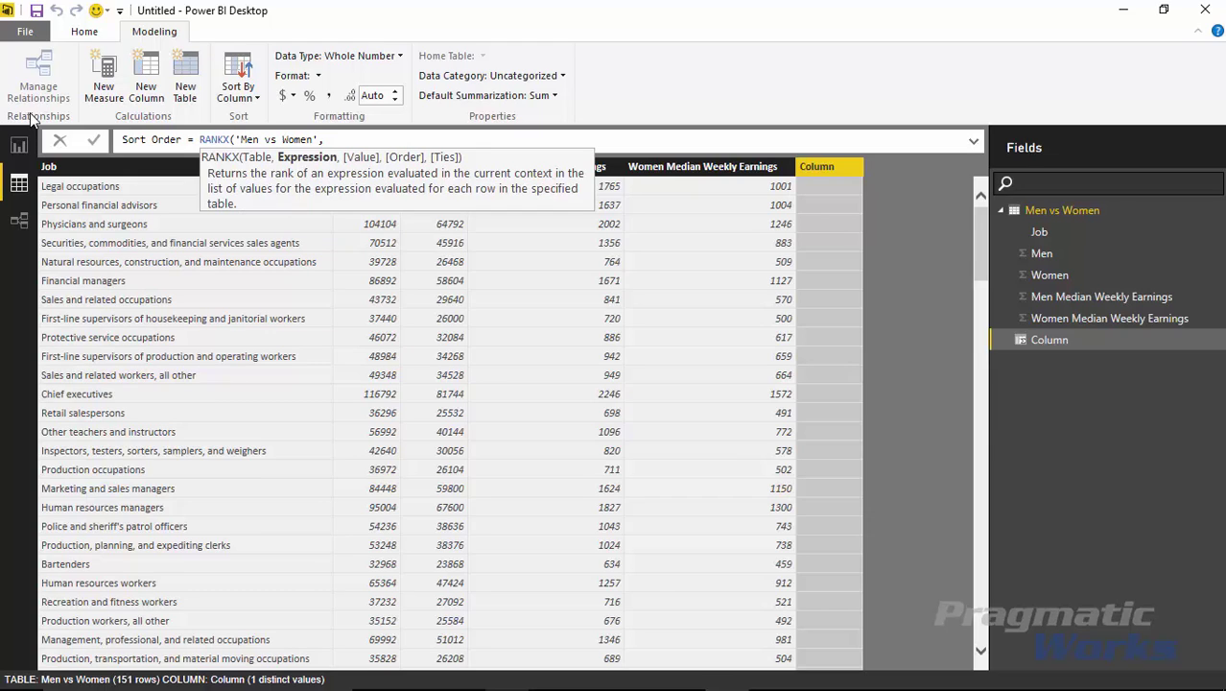
pyautogui.write('[M')
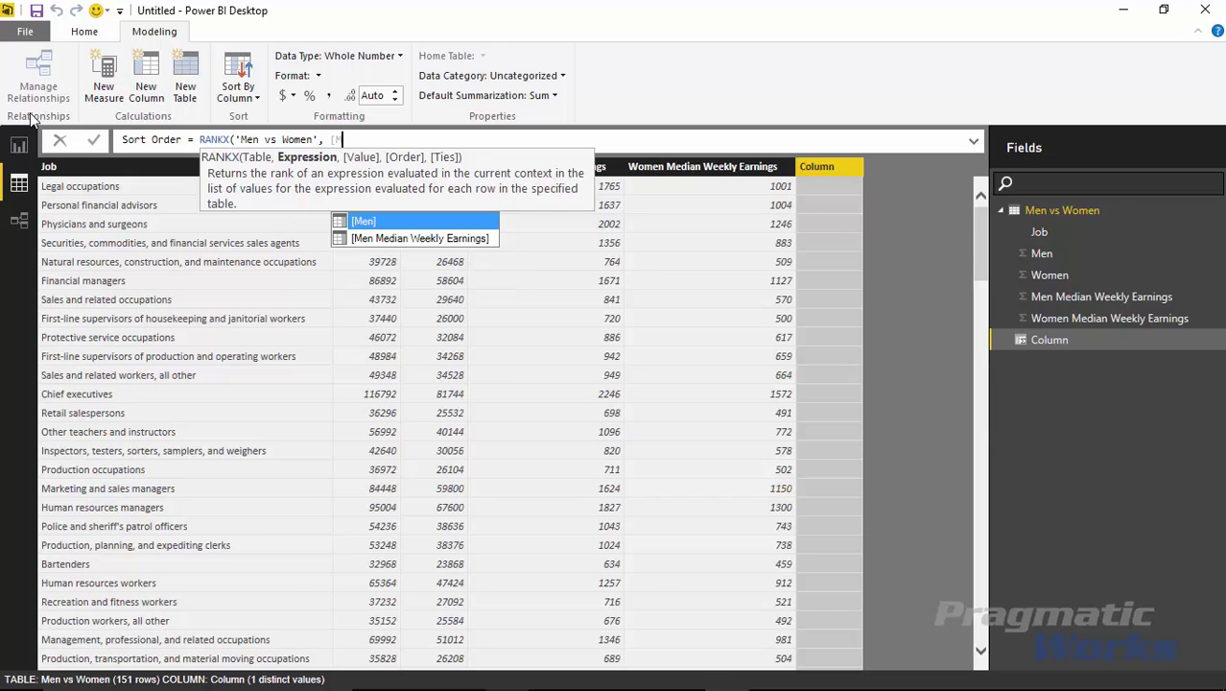
pyautogui.press('Tab')
pyautogui.write(')')
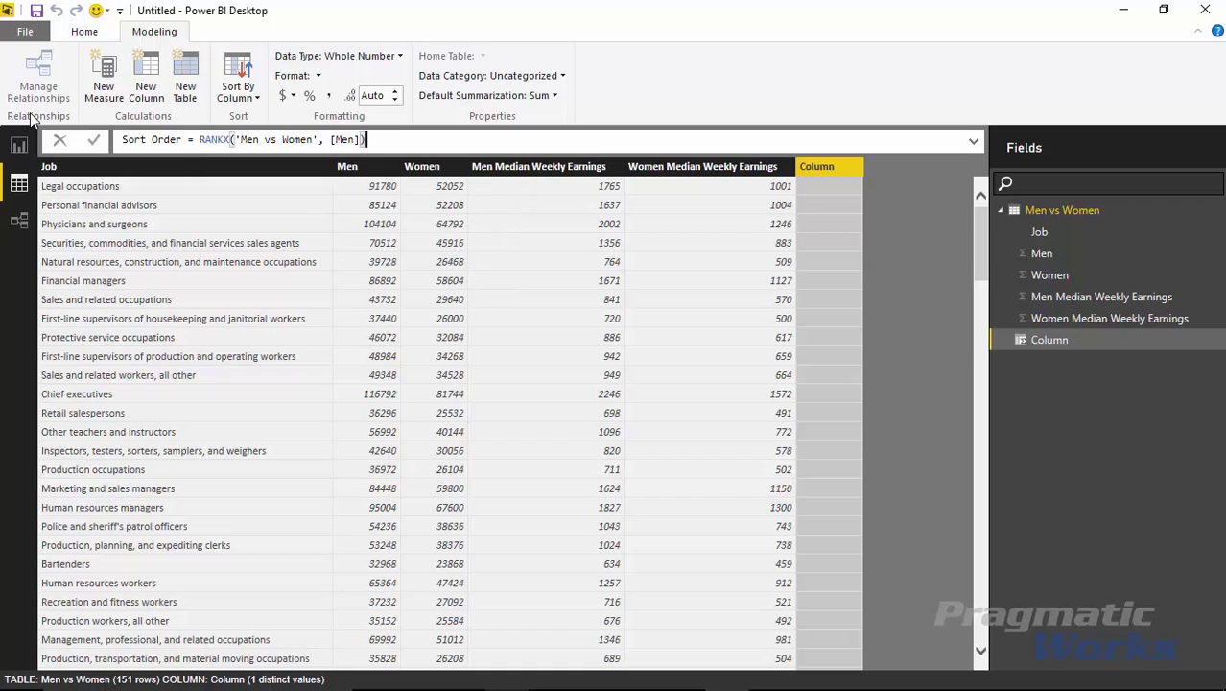
pyautogui.press('Return')
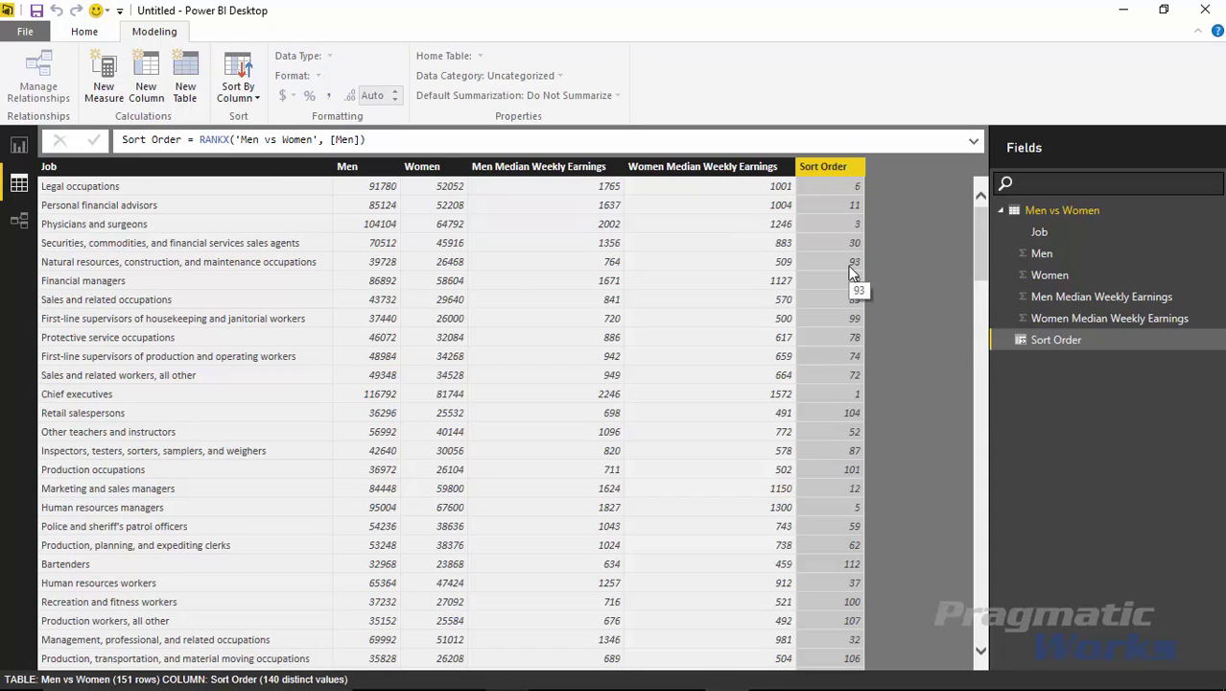
pyautogui.click(360, 140)
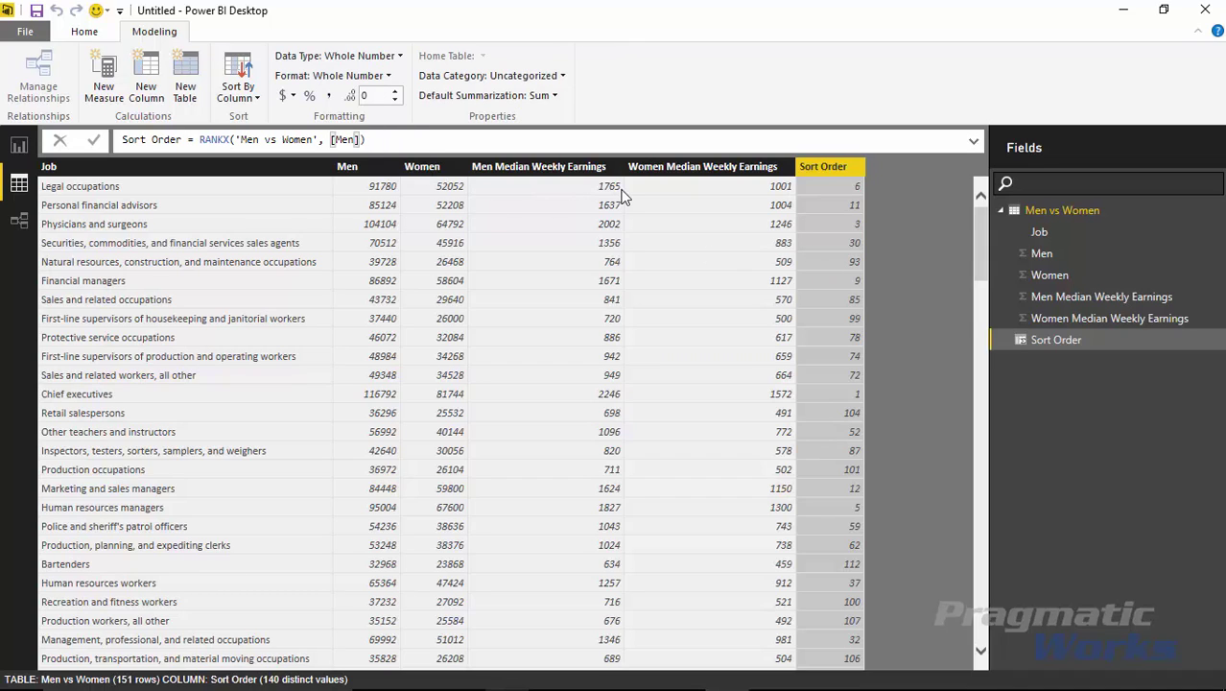
pyautogui.write(',')
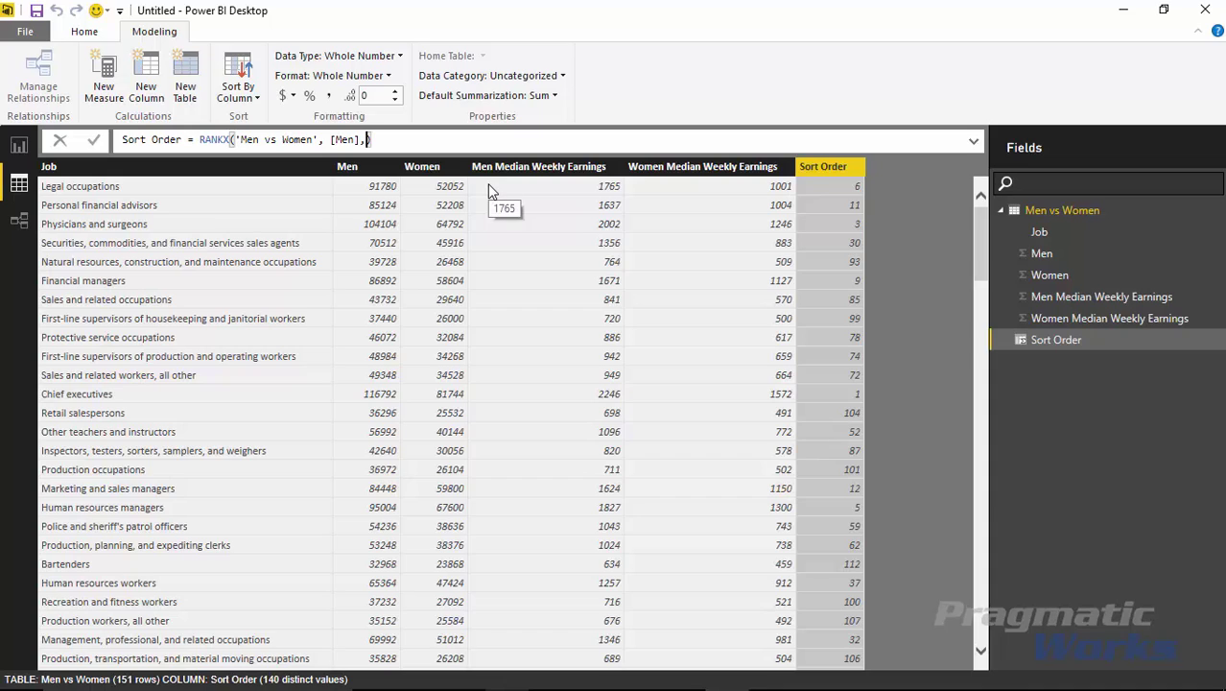
pyautogui.press('BackSpace')
pyautogui.click(490, 144)
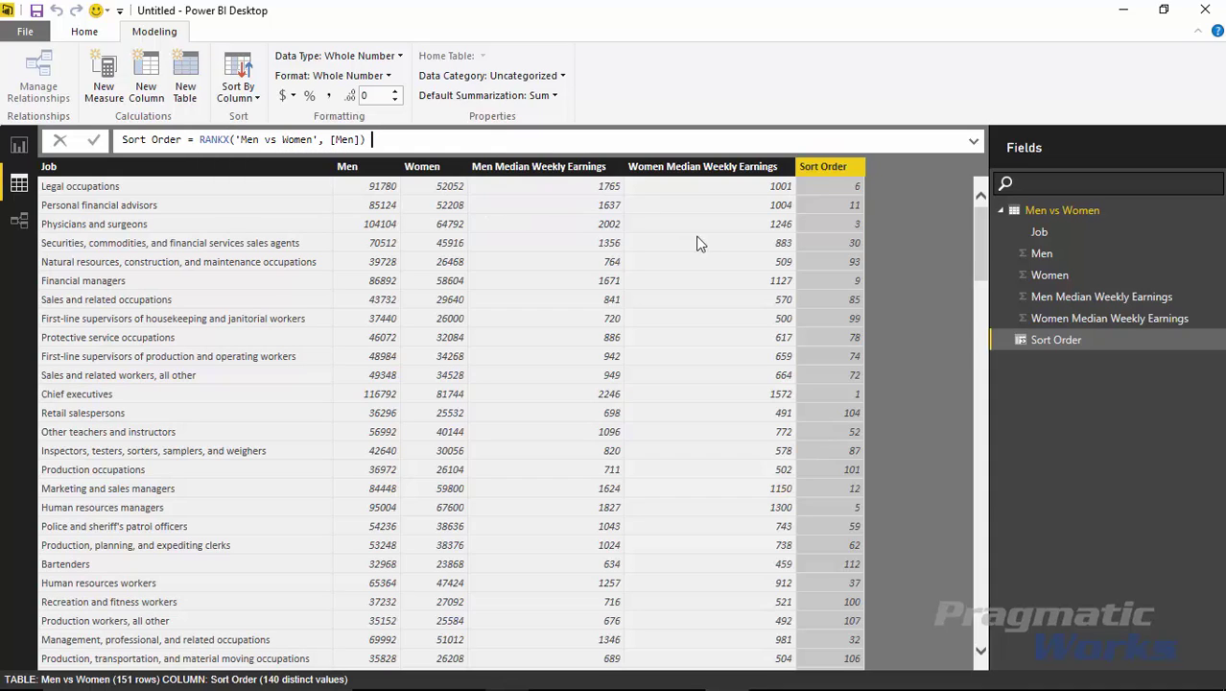
pyautogui.press('Return')
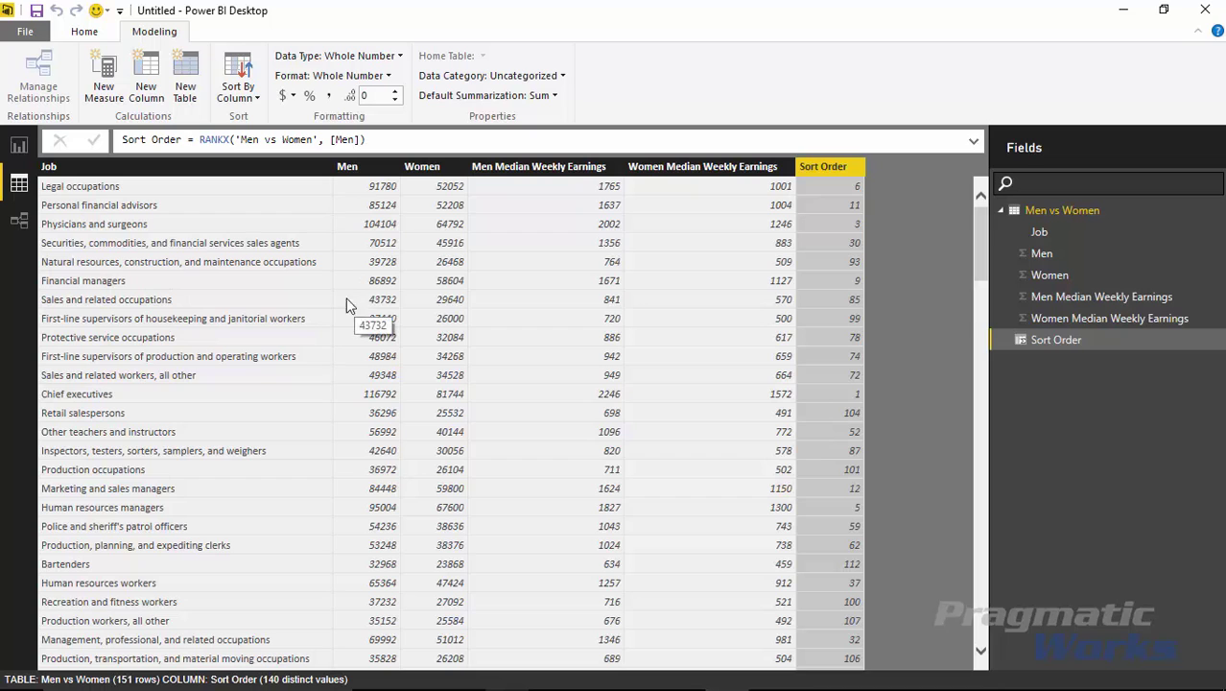
# Return to the report page and sort the Job field by the Sort Order column.
pyautogui.click(19, 145)
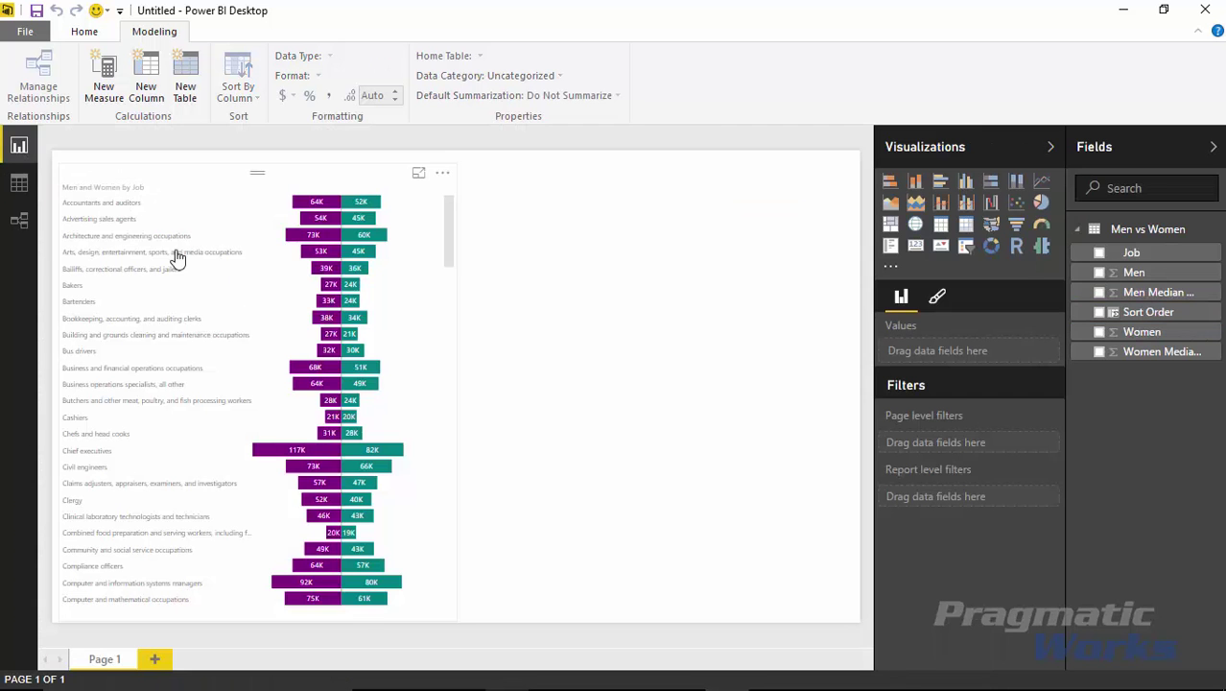
pyautogui.moveTo(350, 391)
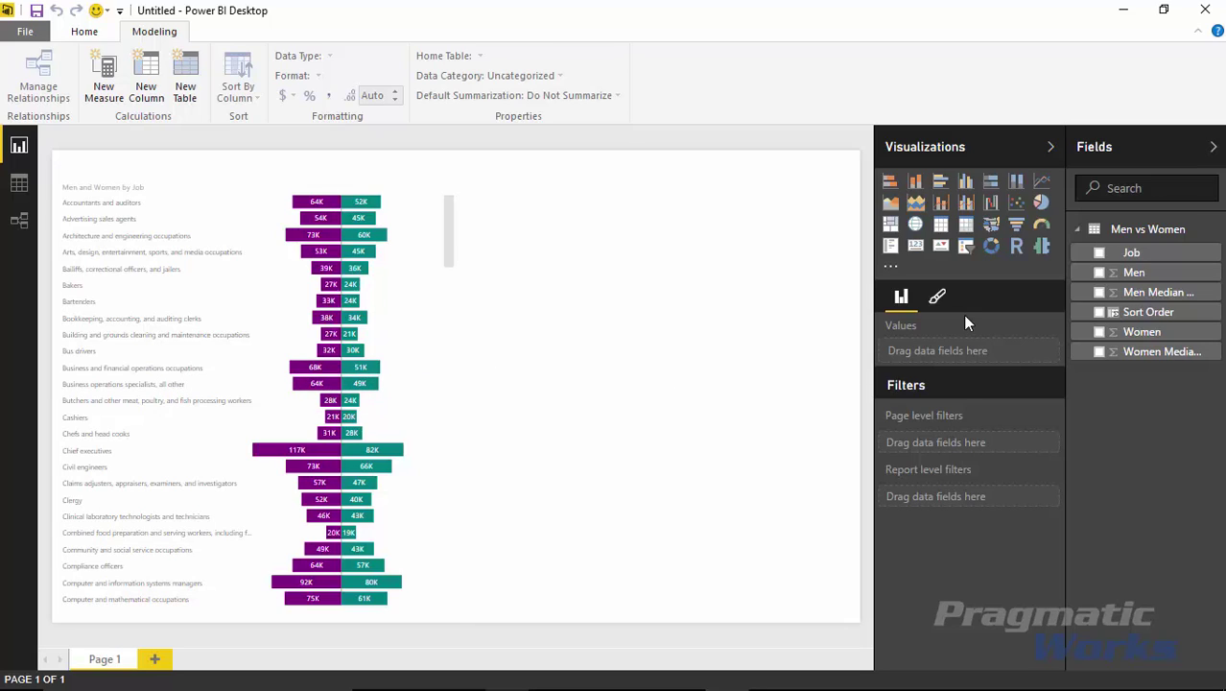
pyautogui.click(1158, 255)
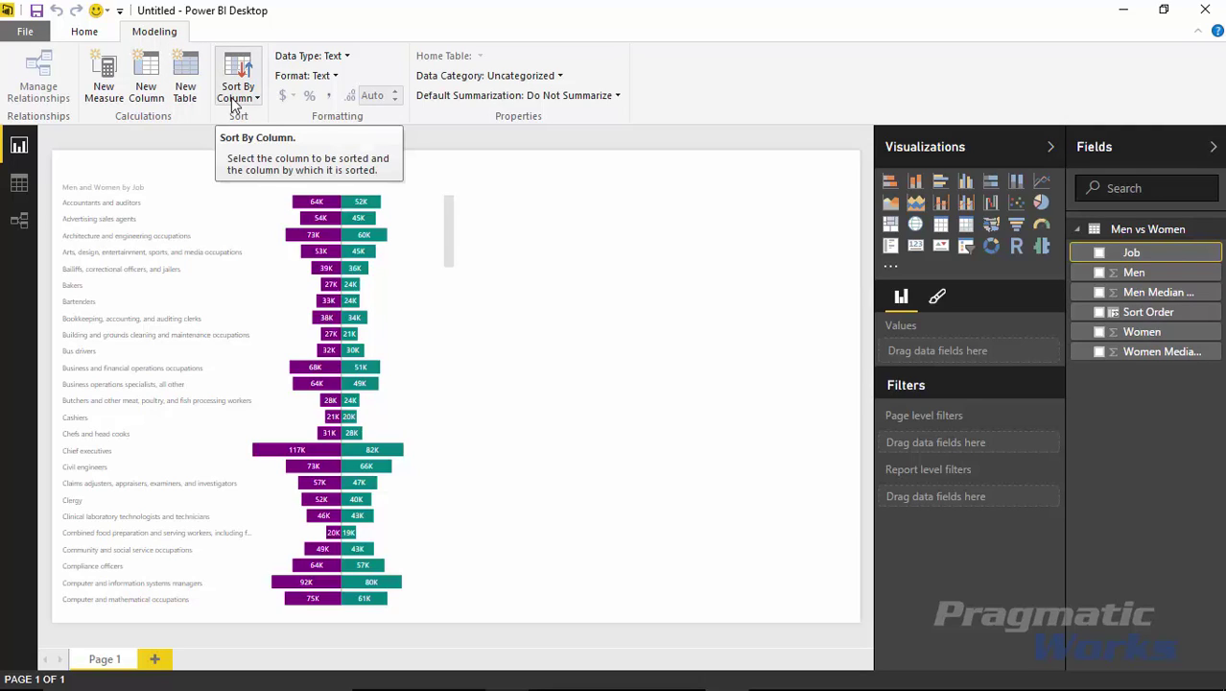
pyautogui.click(235, 96)
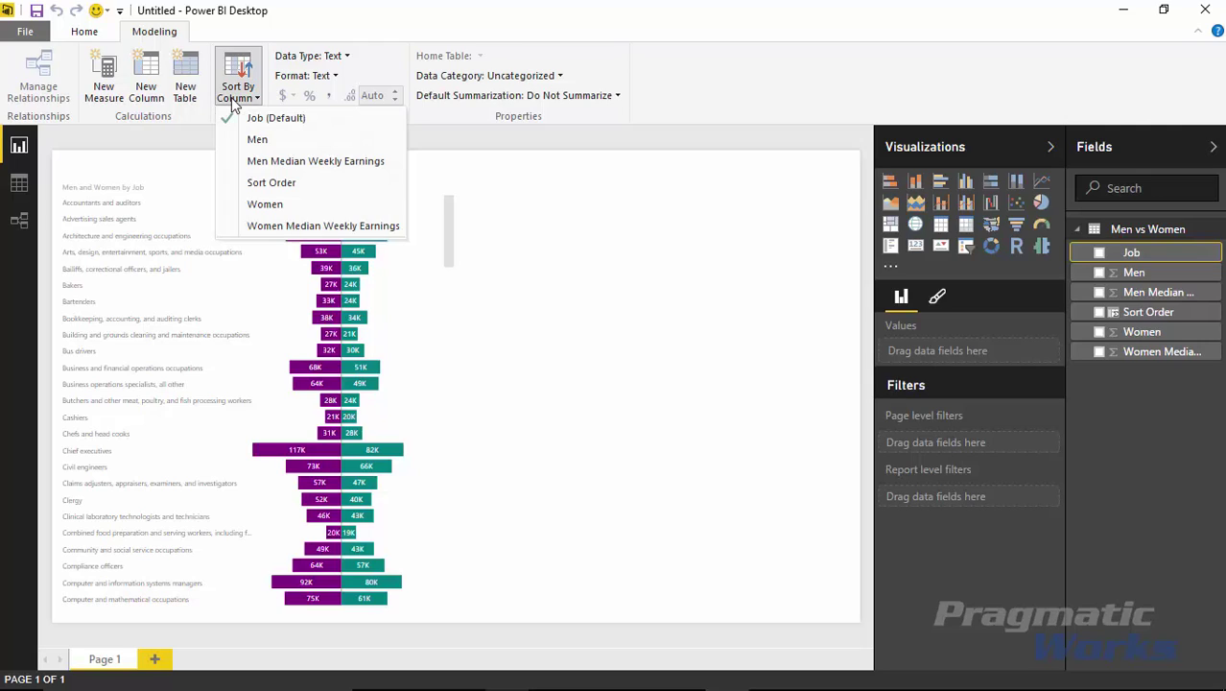
pyautogui.click(308, 183)
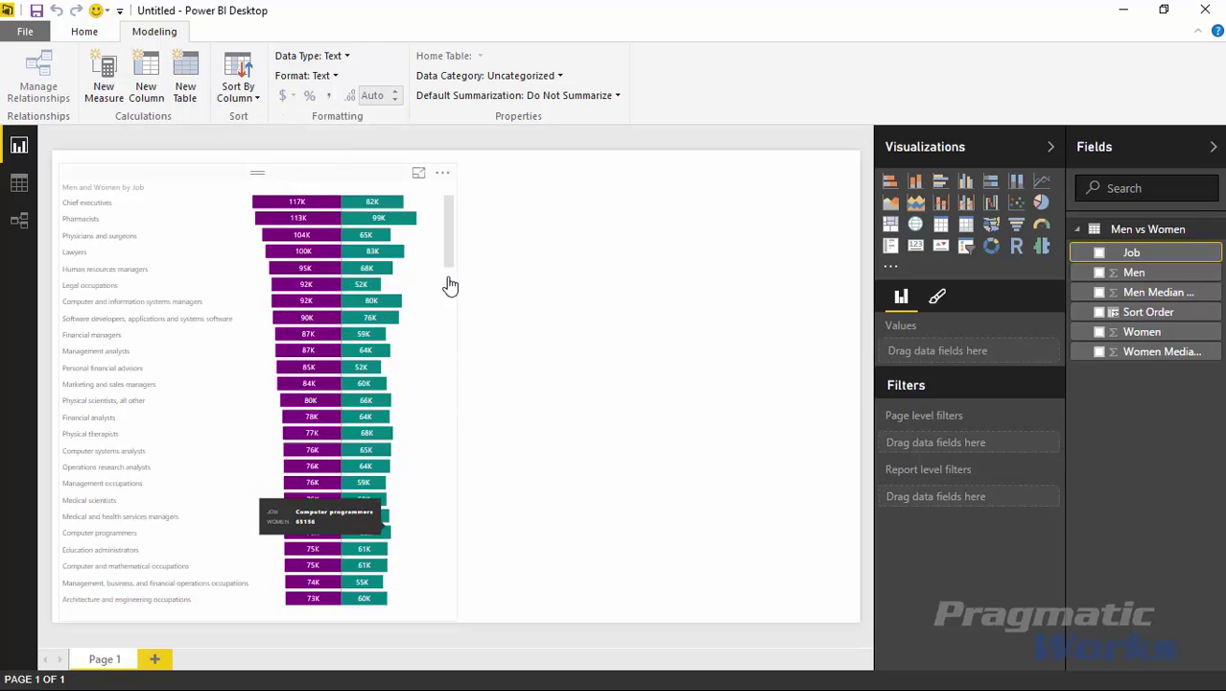
pyautogui.click(450, 316)
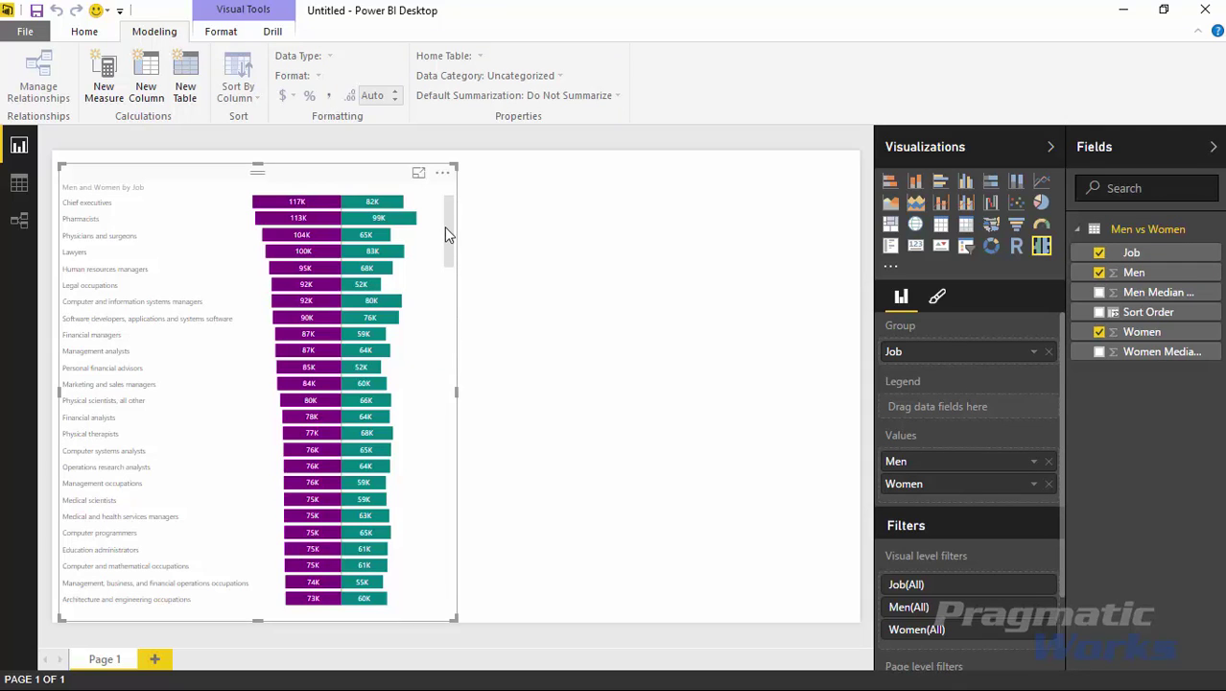
pyautogui.moveTo(445, 233); pyautogui.dragTo(452, 172)
pyautogui.click(442, 173)
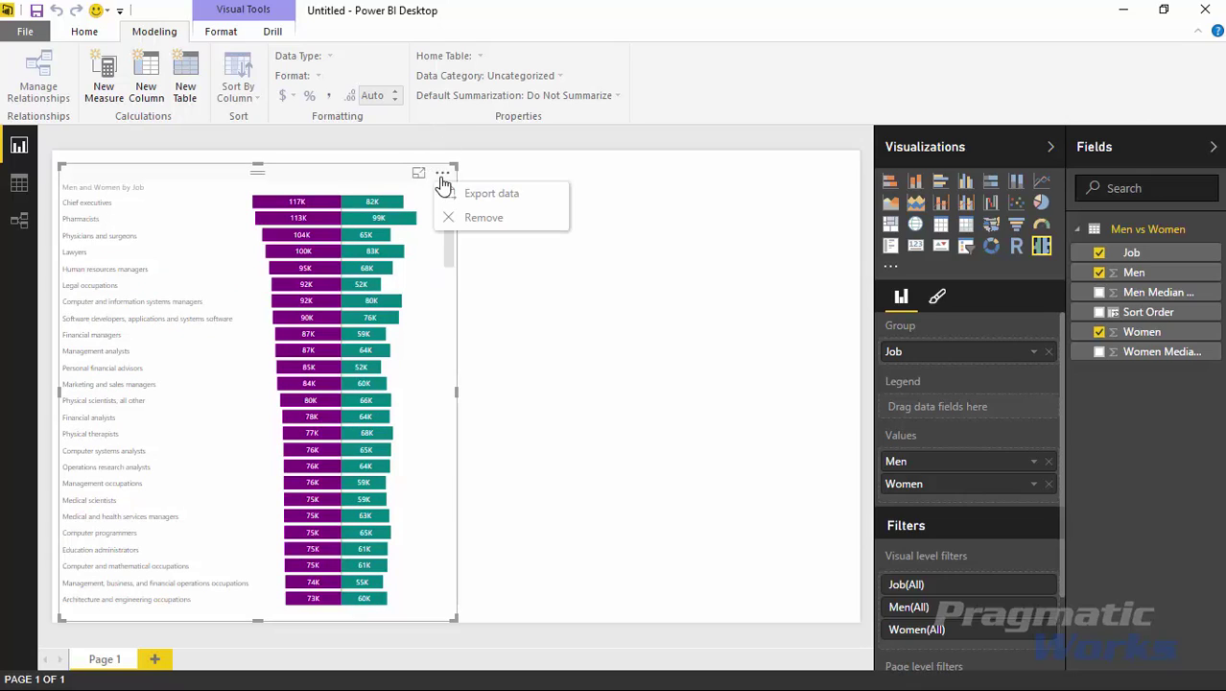
pyautogui.click(461, 226)
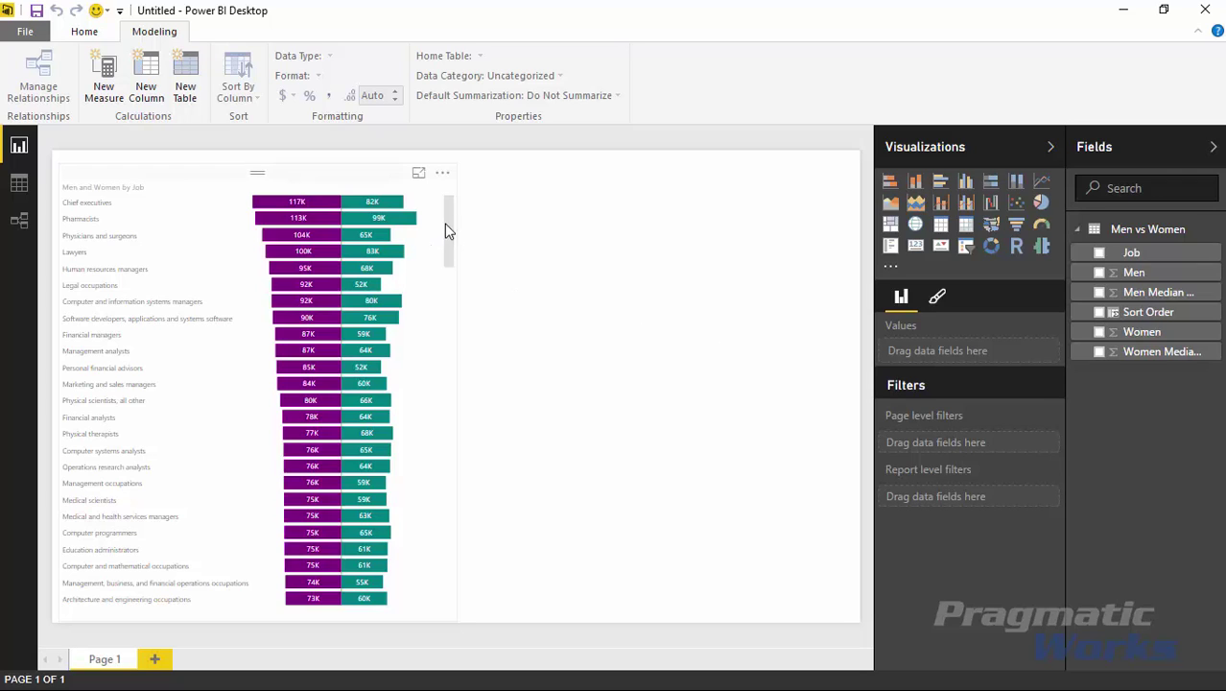
# Try the tornado chart with its job group labels turned off and turn them back on.
pyautogui.click(937, 297)
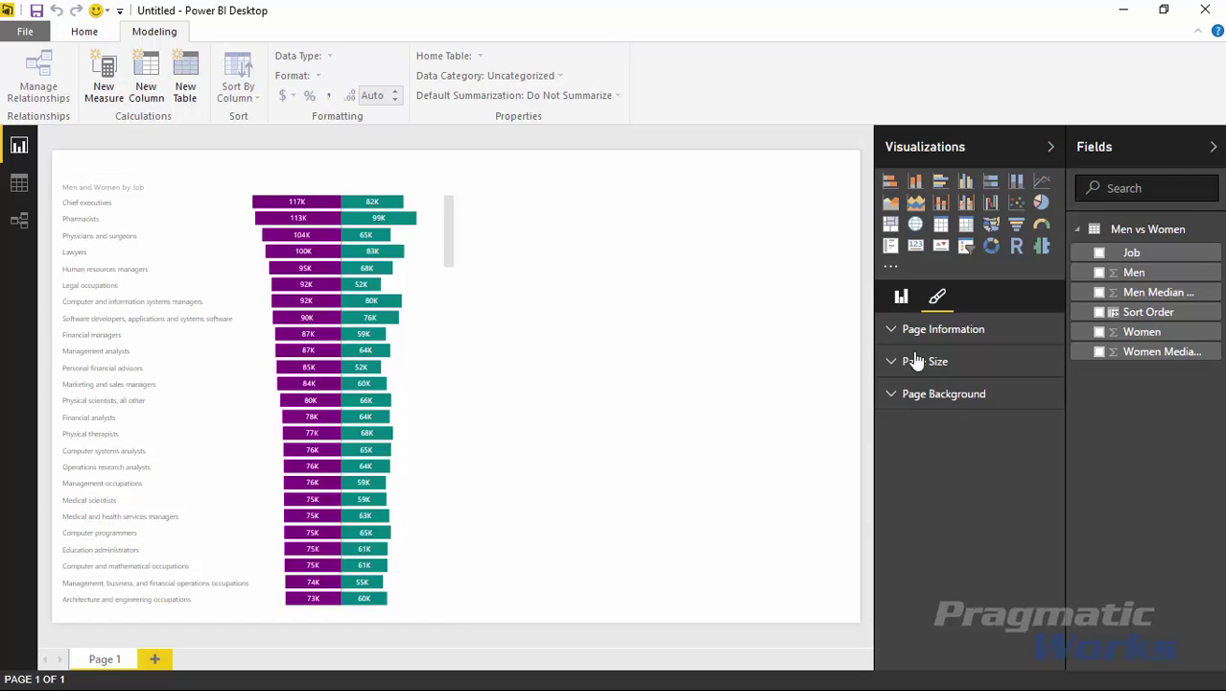
pyautogui.click(437, 343)
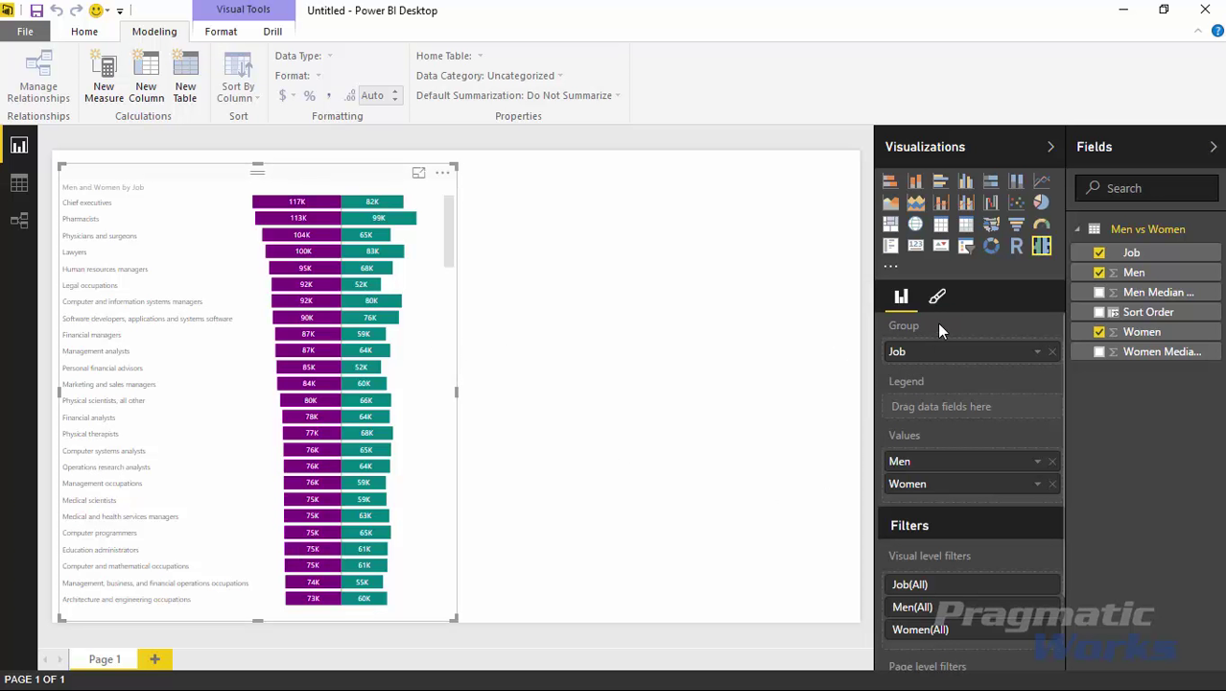
pyautogui.click(937, 297)
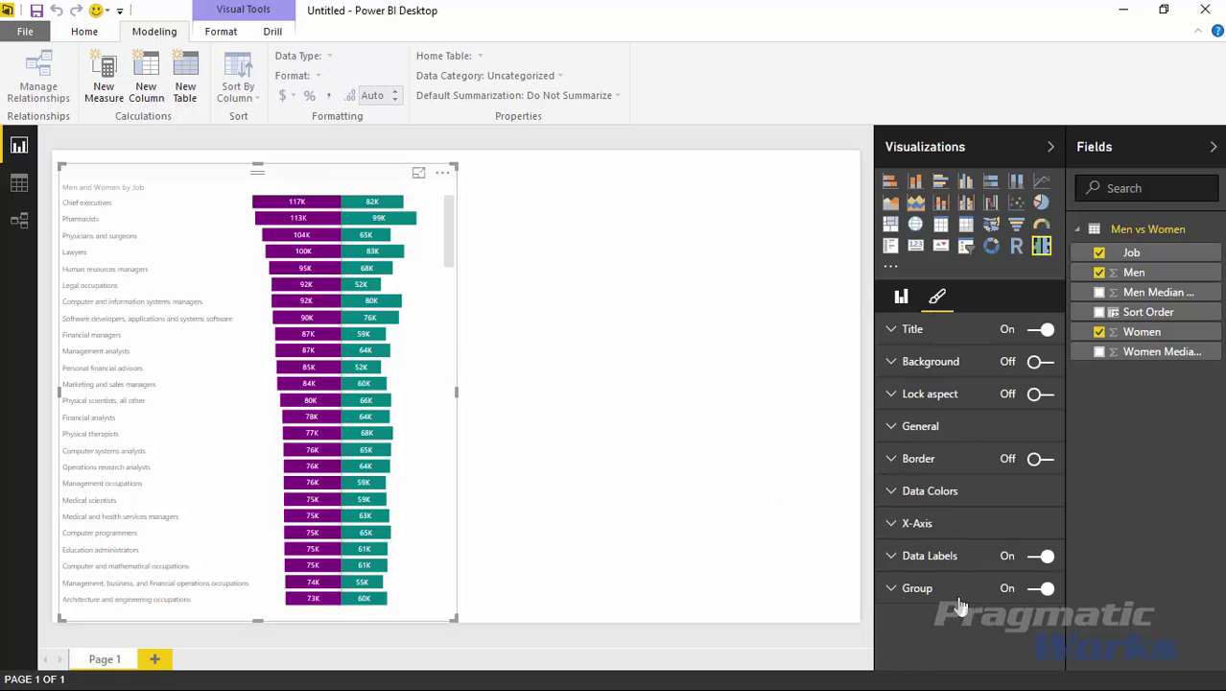
pyautogui.click(891, 591)
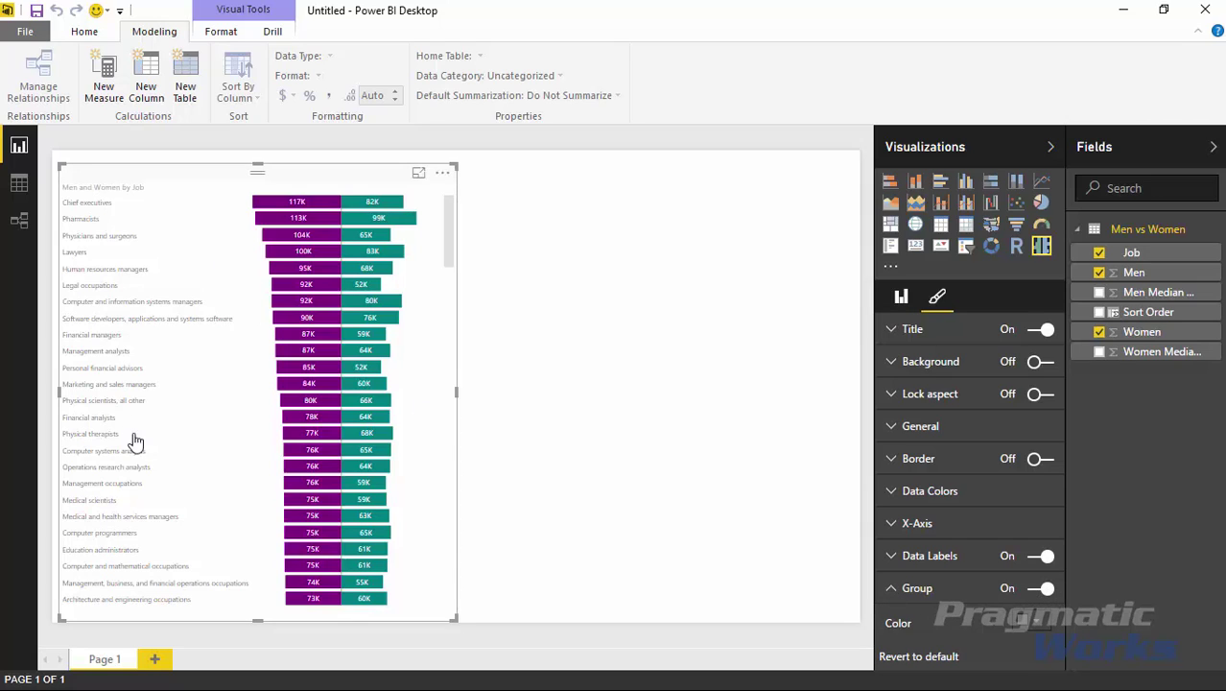
pyautogui.click(1043, 588)
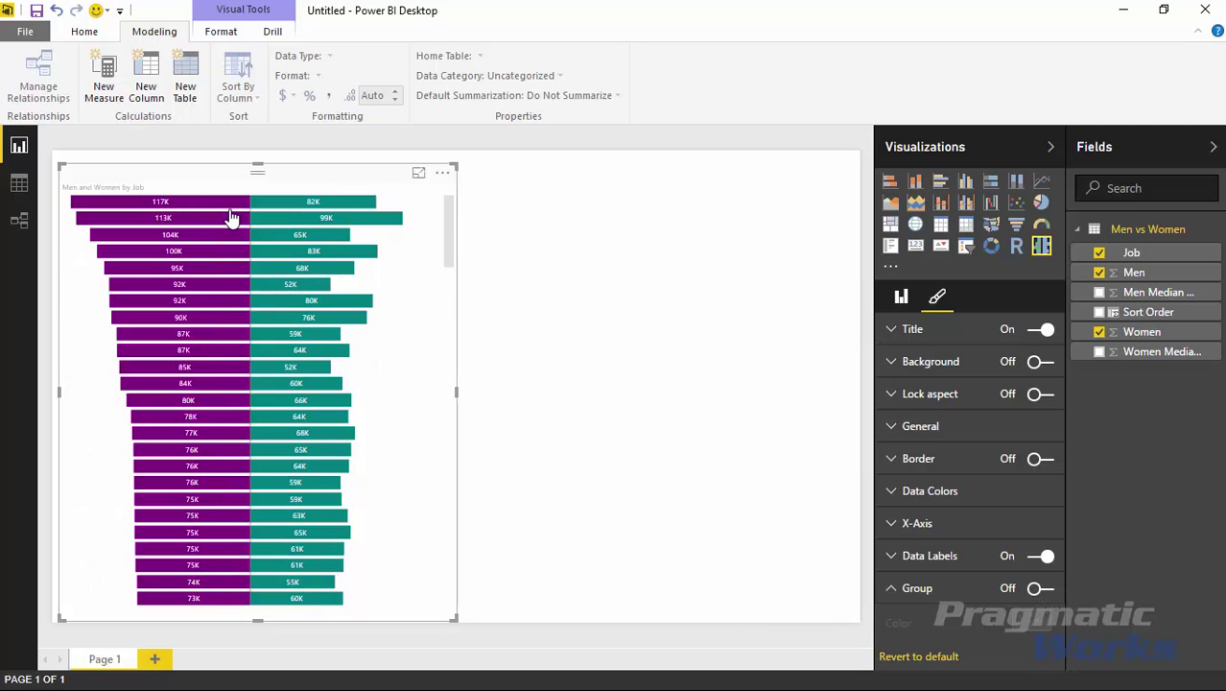
pyautogui.moveTo(232, 208)
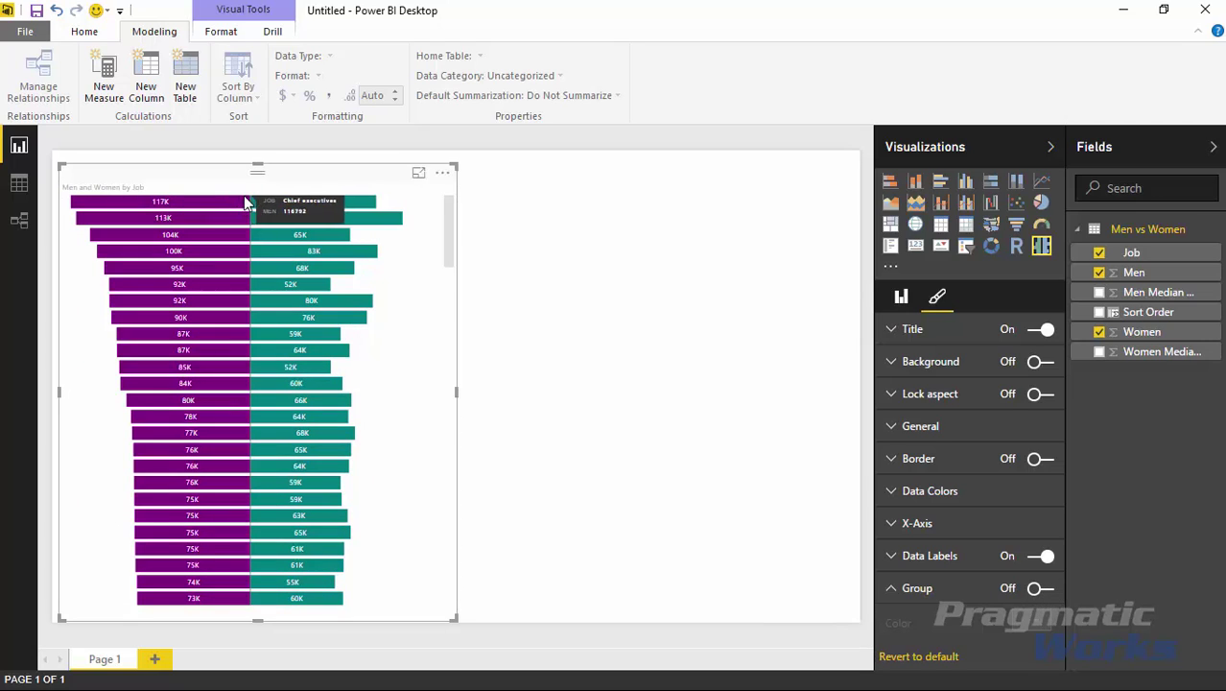
pyautogui.click(1037, 589)
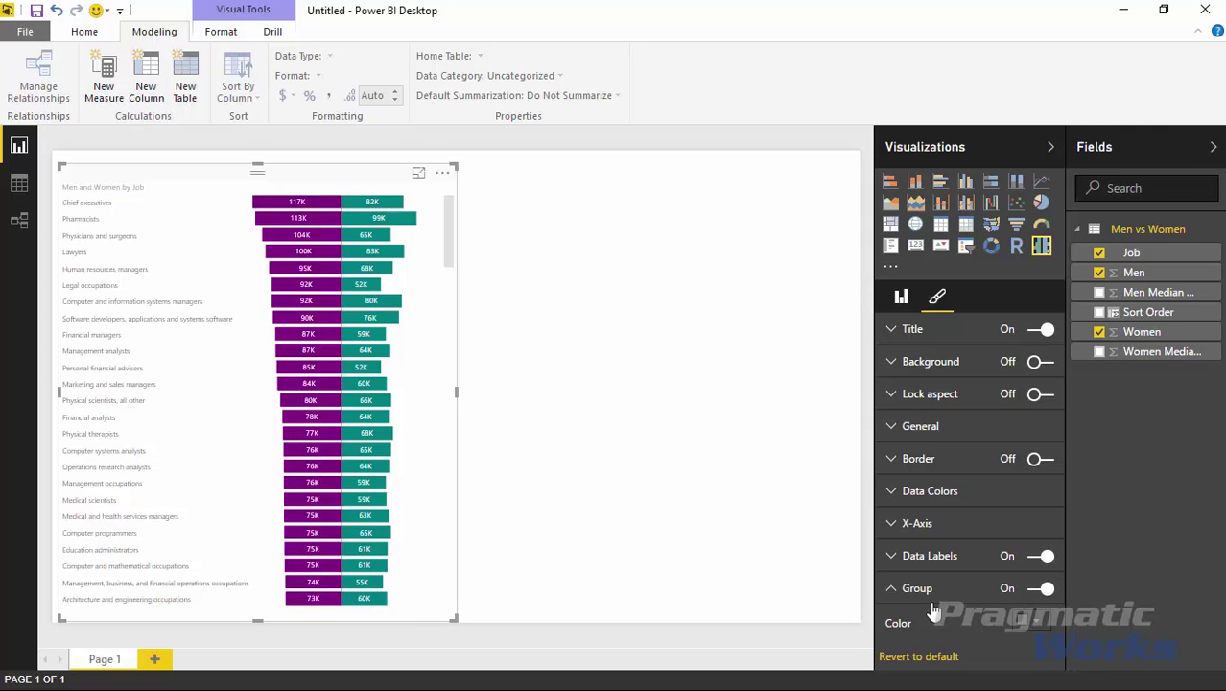
# Change the color of the tornado chart's job group labels to a darker shade.
pyautogui.click(1044, 624)
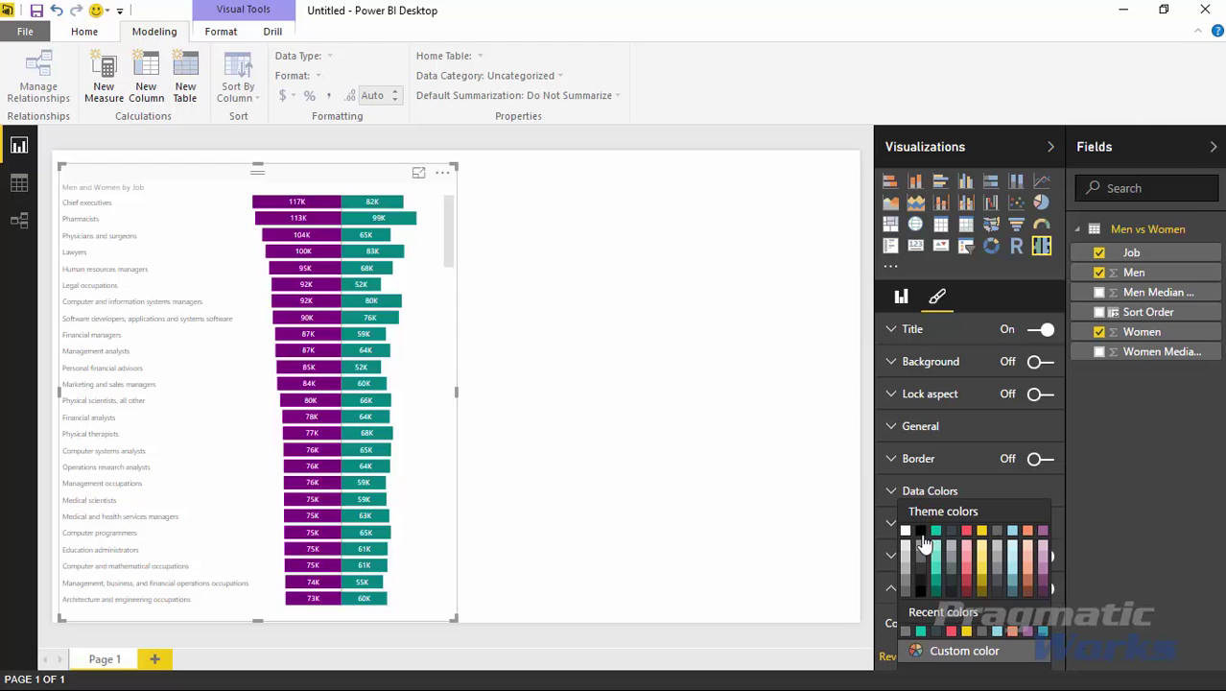
pyautogui.click(627, 424)
pyautogui.click(227, 358)
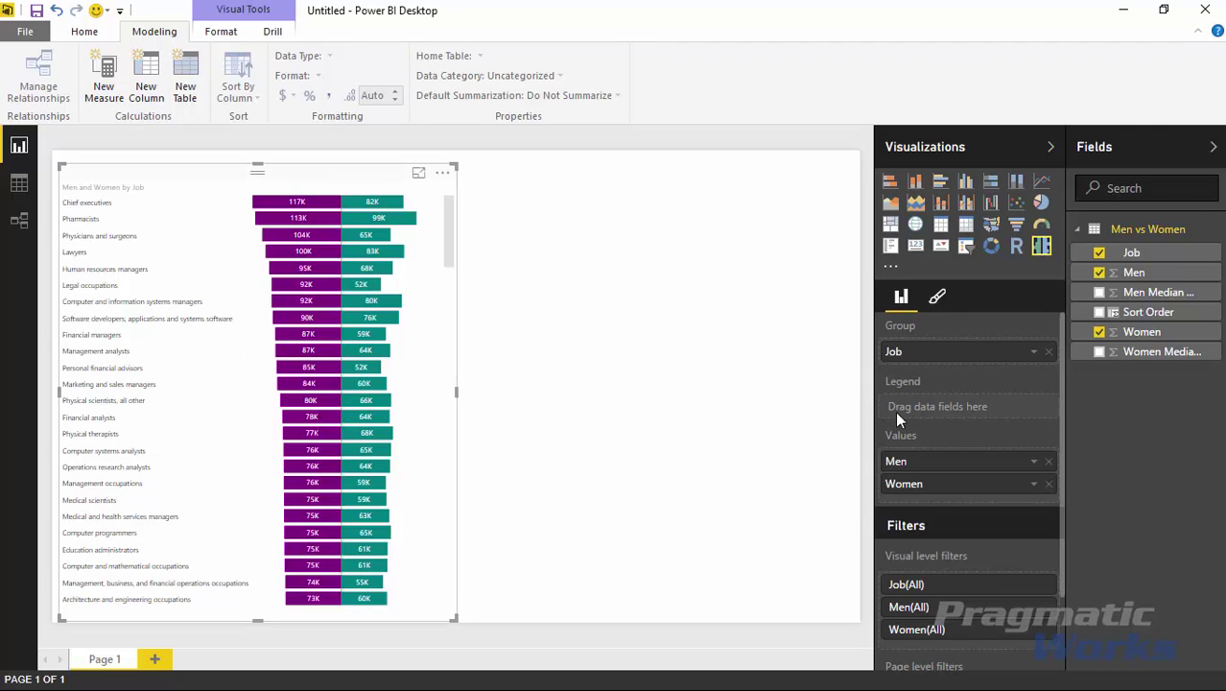
# Try the tornado chart with its data labels turned off and turn them back on.
pyautogui.click(937, 297)
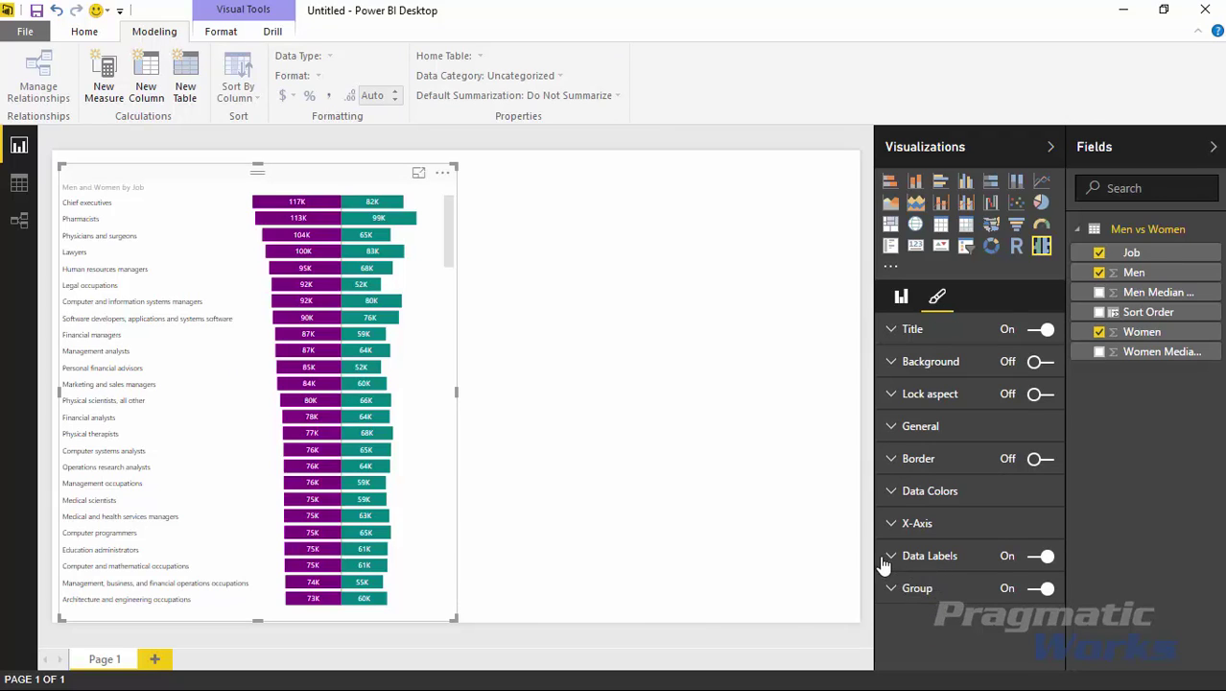
pyautogui.click(1043, 556)
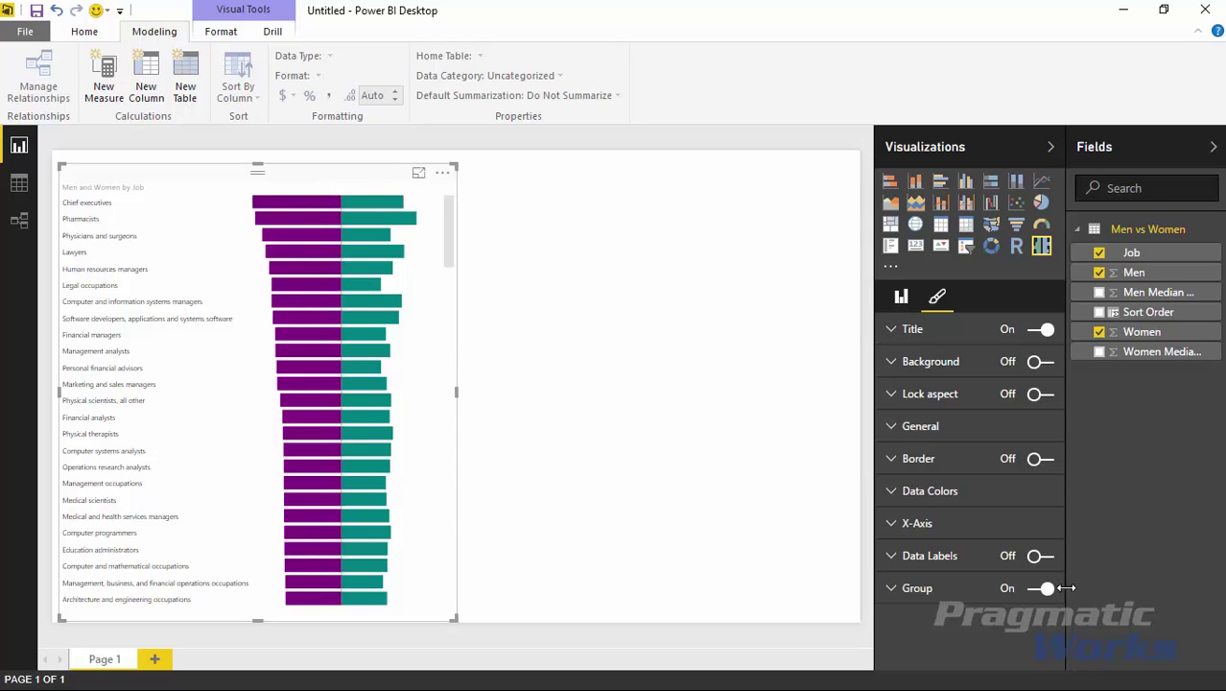
pyautogui.click(1042, 556)
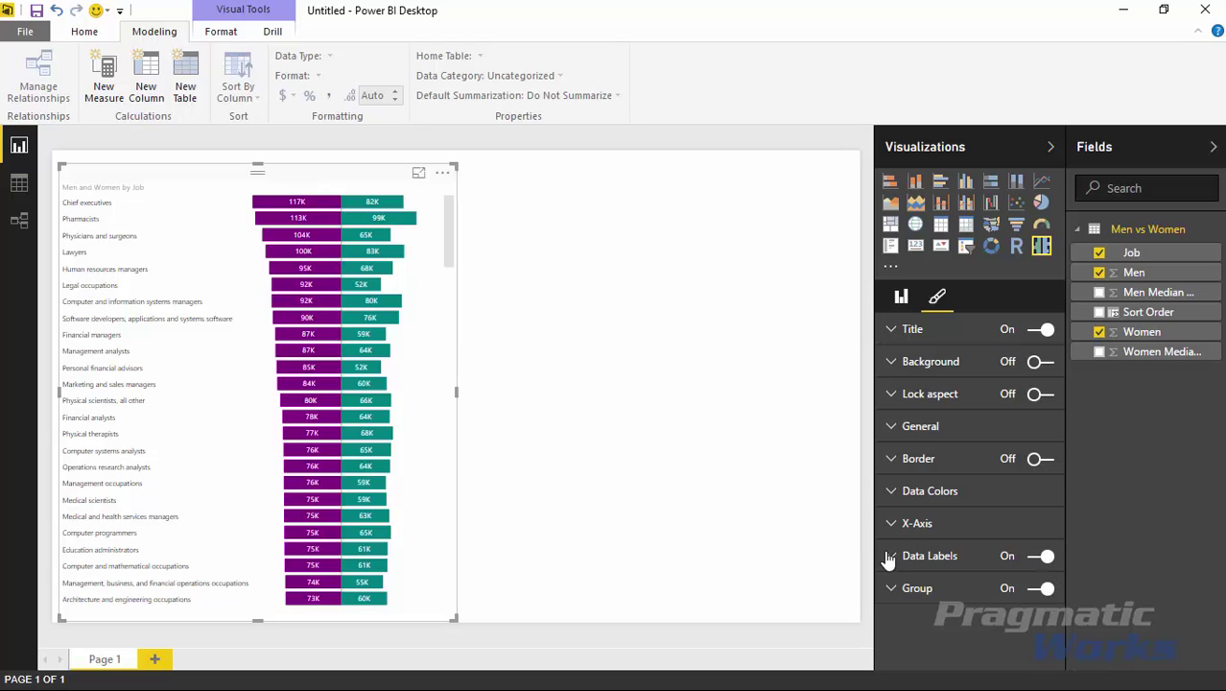
# Increase the text size of the tornado chart's data labels to 12 pt.
pyautogui.click(891, 556)
pyautogui.scroll(-1, 933, 563)
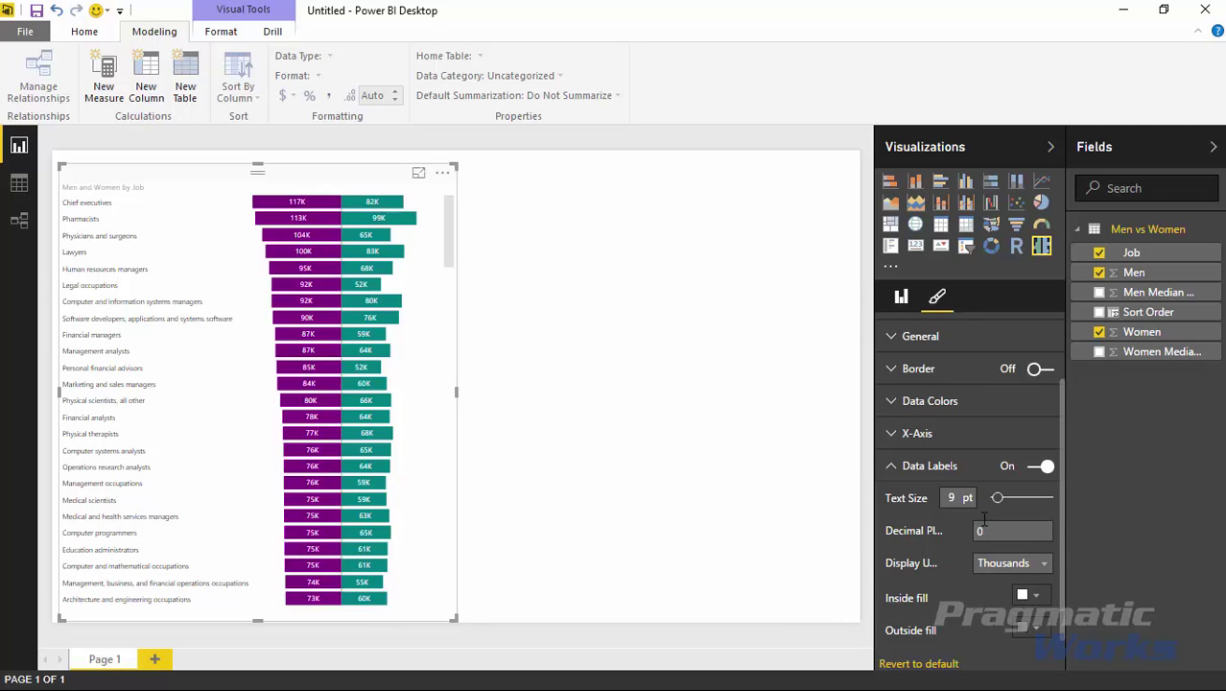
pyautogui.moveTo(998, 505); pyautogui.dragTo(1001, 505)
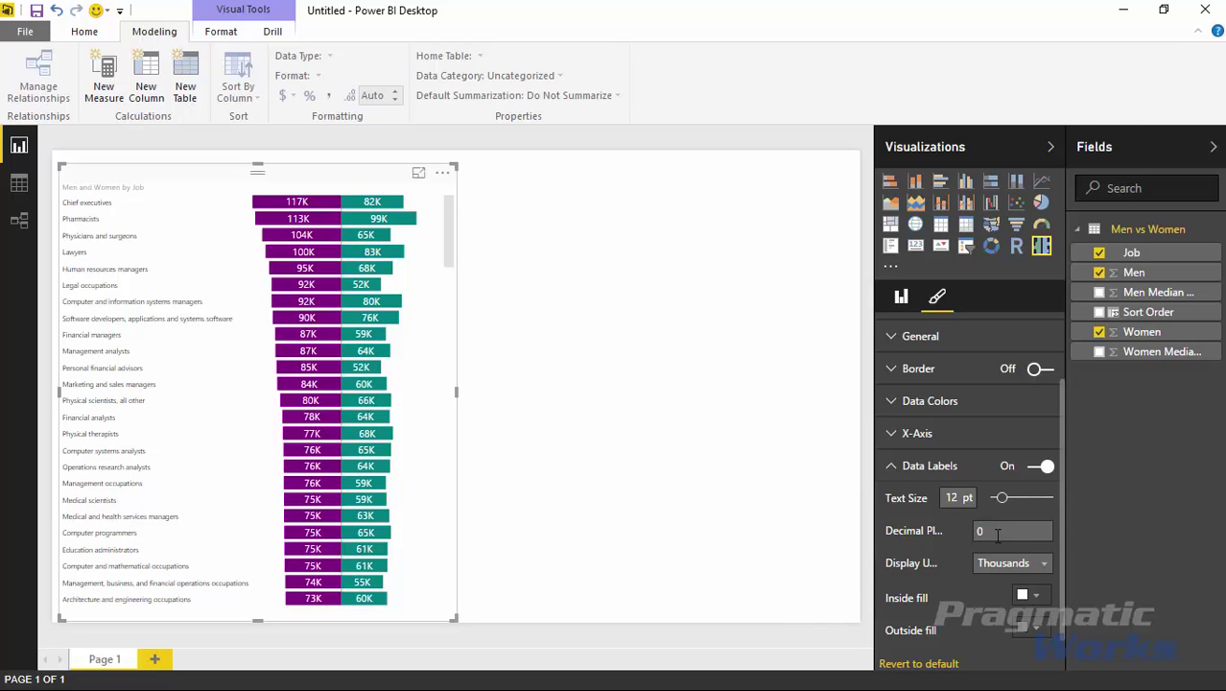
# Try black as the inside fill color of the data labels and set it back to white.
pyautogui.click(1034, 596)
pyautogui.click(920, 411)
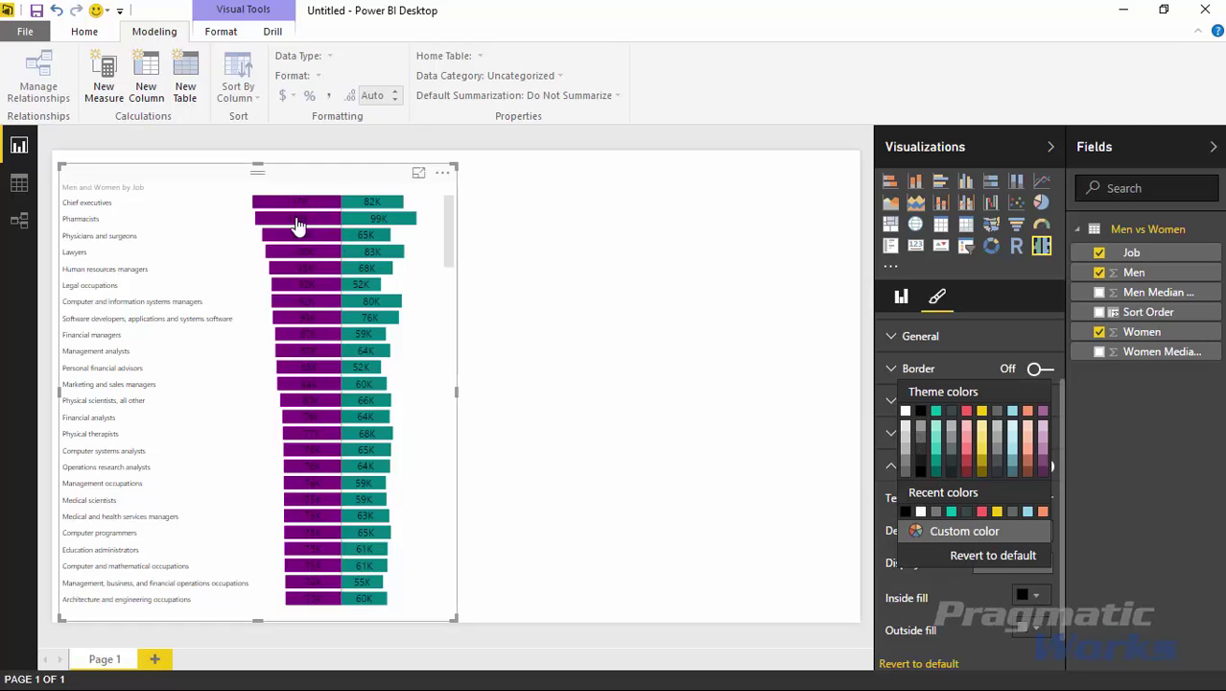
pyautogui.click(904, 412)
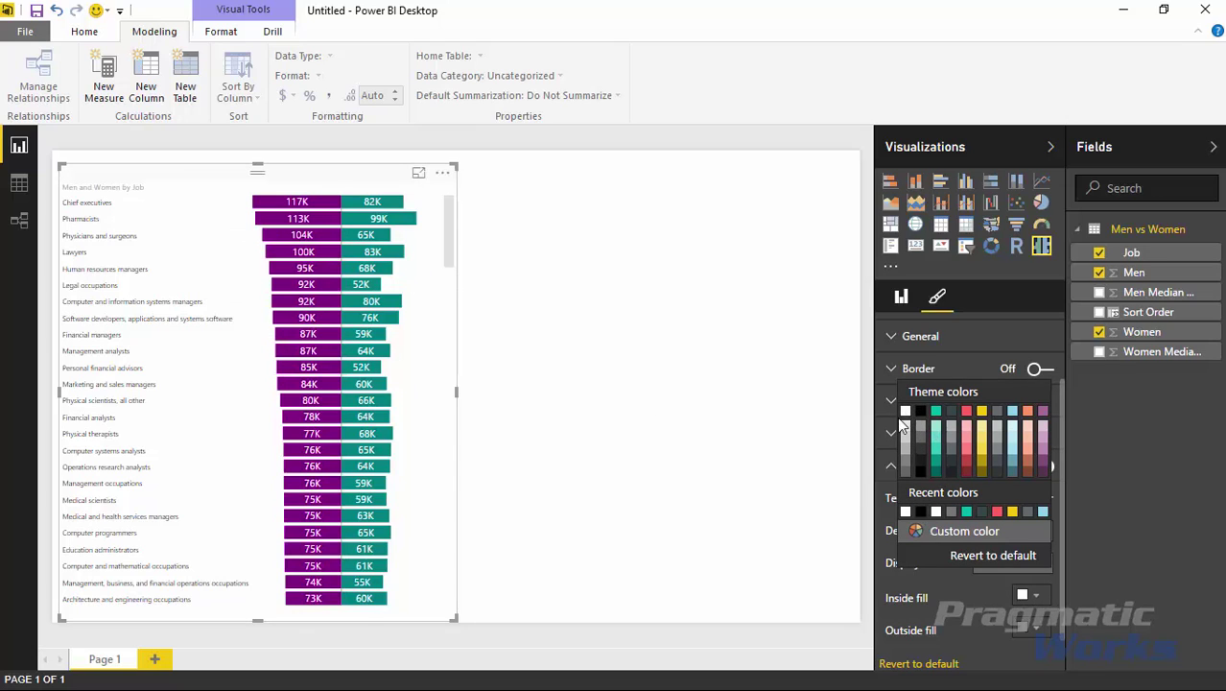
pyautogui.click(732, 534)
pyautogui.click(422, 361)
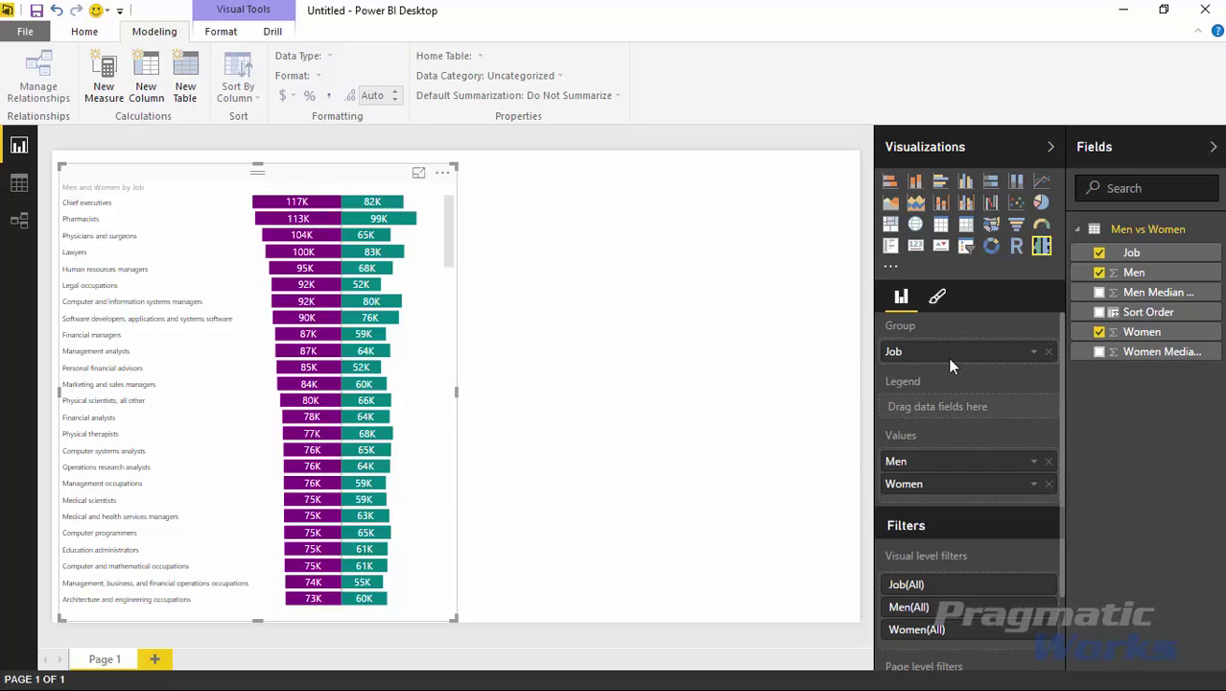
# Try an X-axis value of 100000 for Men on the tornado chart and clear it again.
pyautogui.click(937, 297)
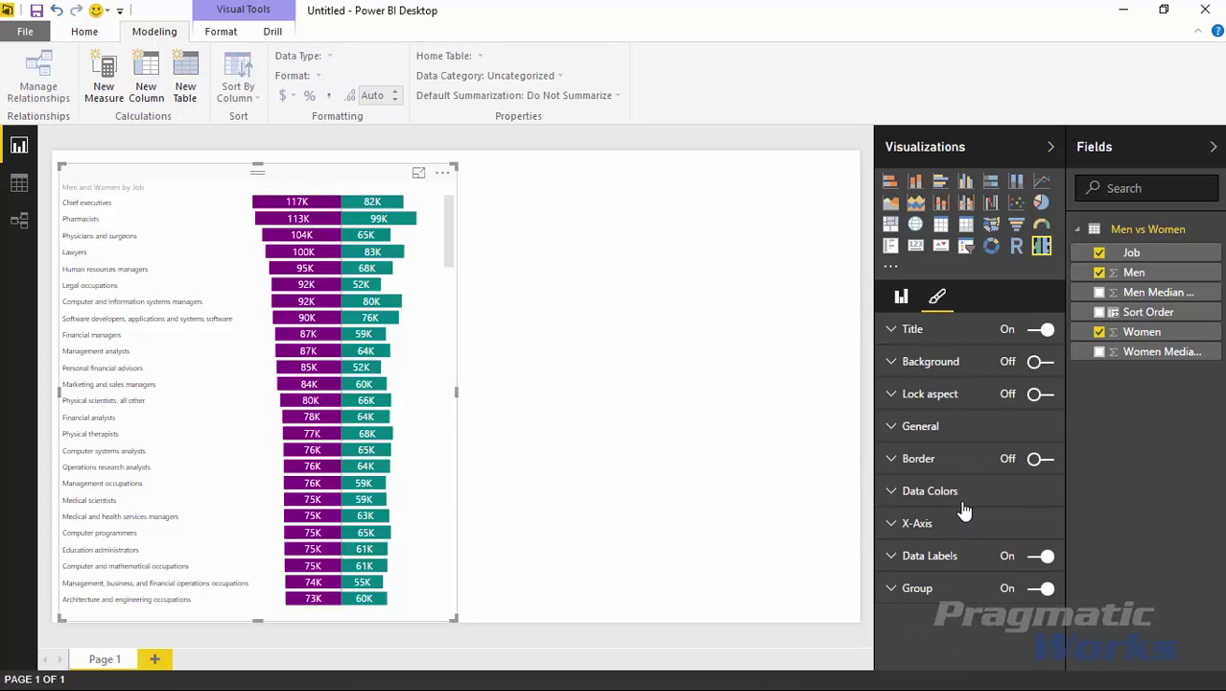
pyautogui.click(893, 523)
pyautogui.scroll(-1, 932, 549)
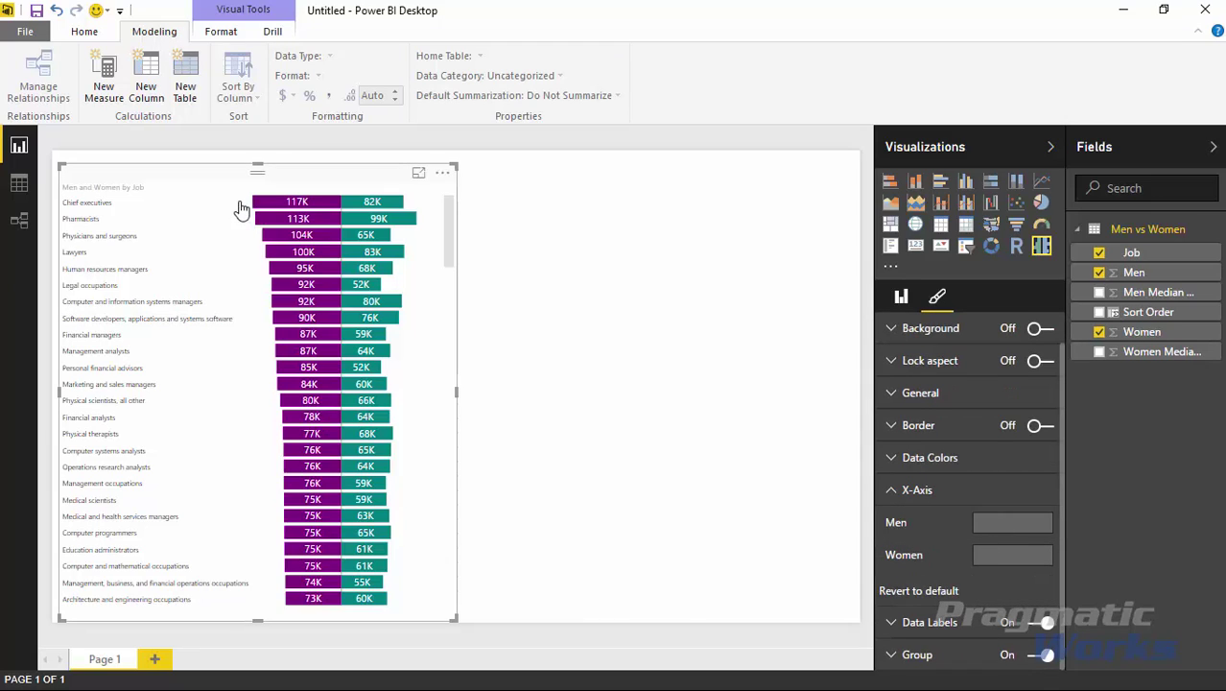
pyautogui.moveTo(293, 215)
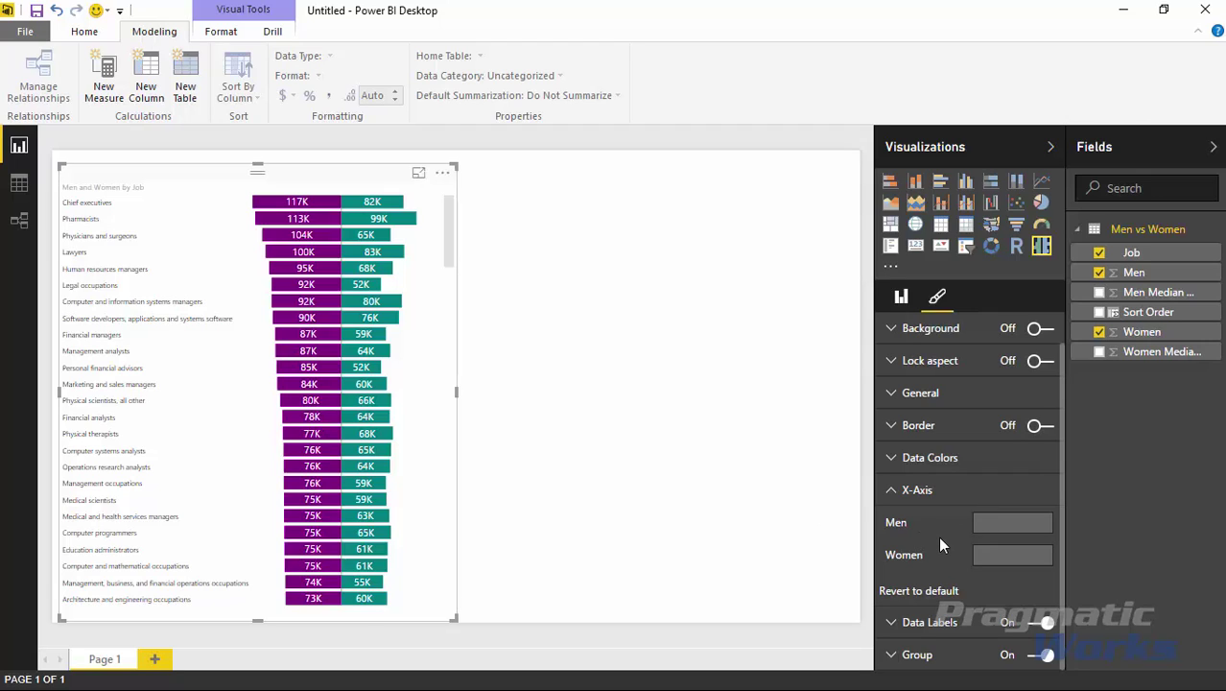
pyautogui.write('100000')
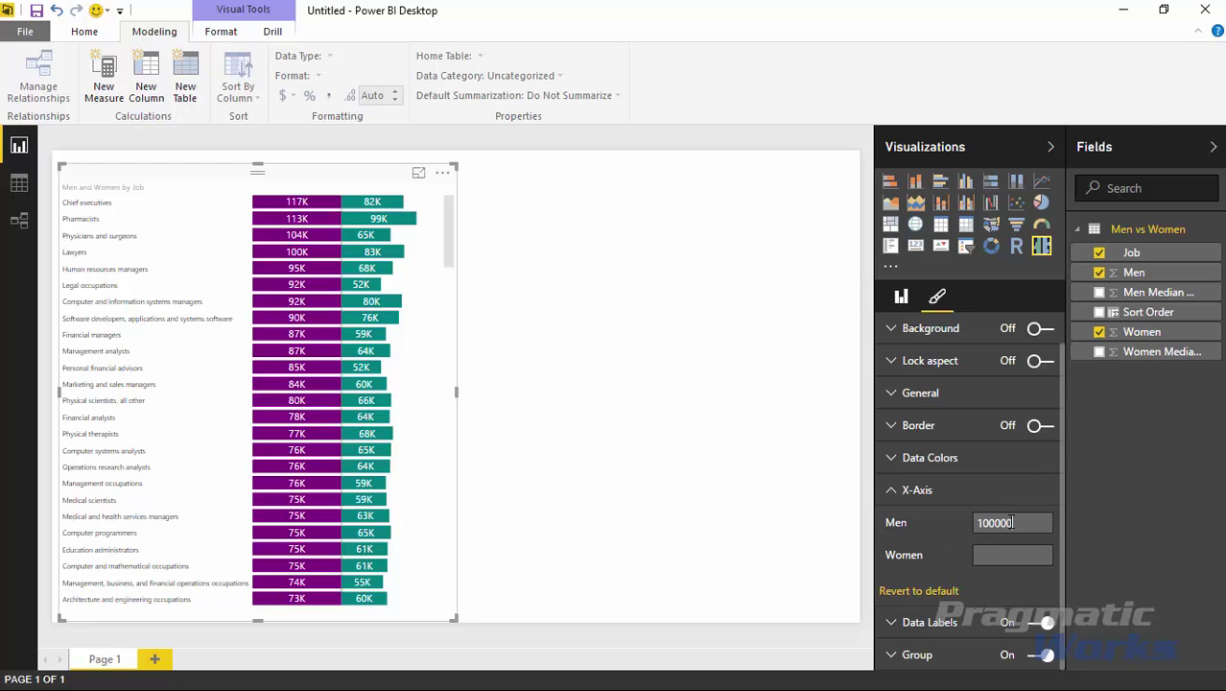
pyautogui.press('Return')
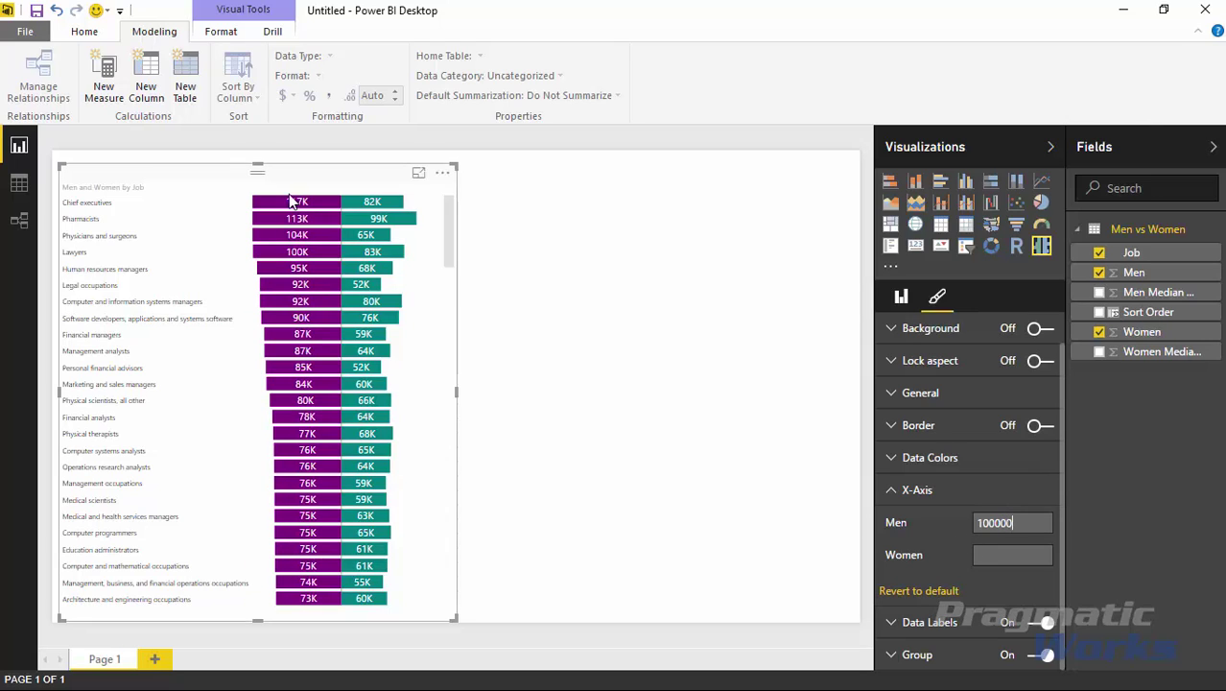
pyautogui.moveTo(299, 261)
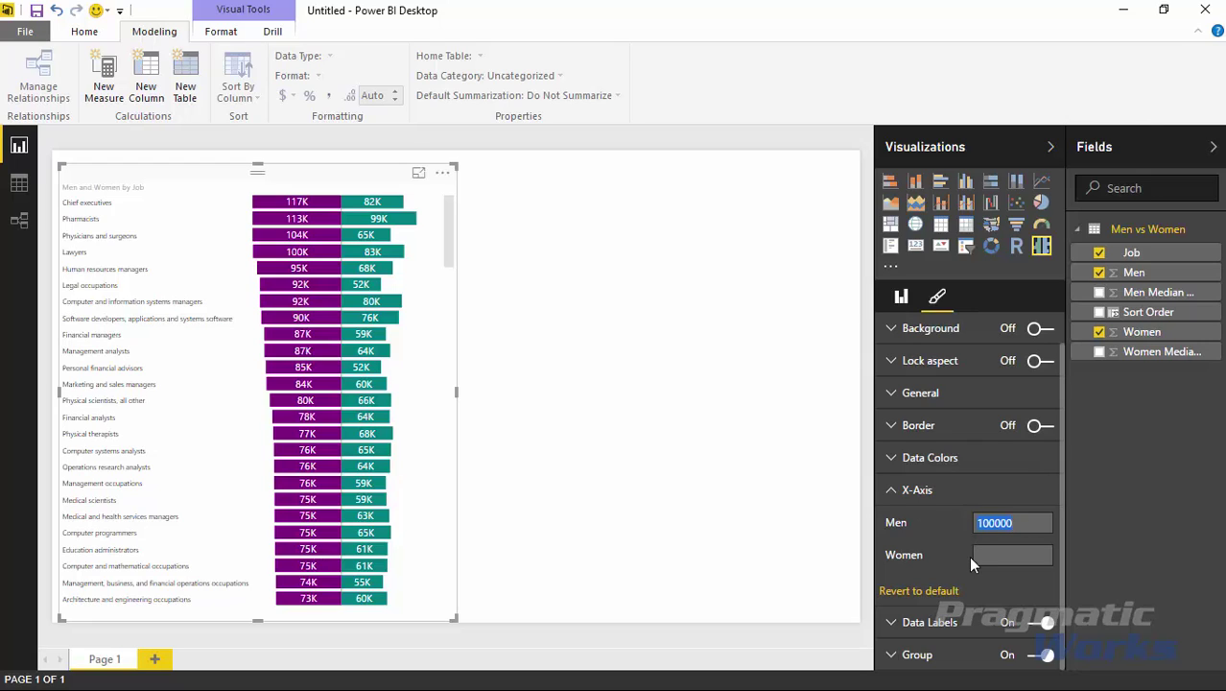
pyautogui.press('BackSpace')
pyautogui.click(1003, 560)
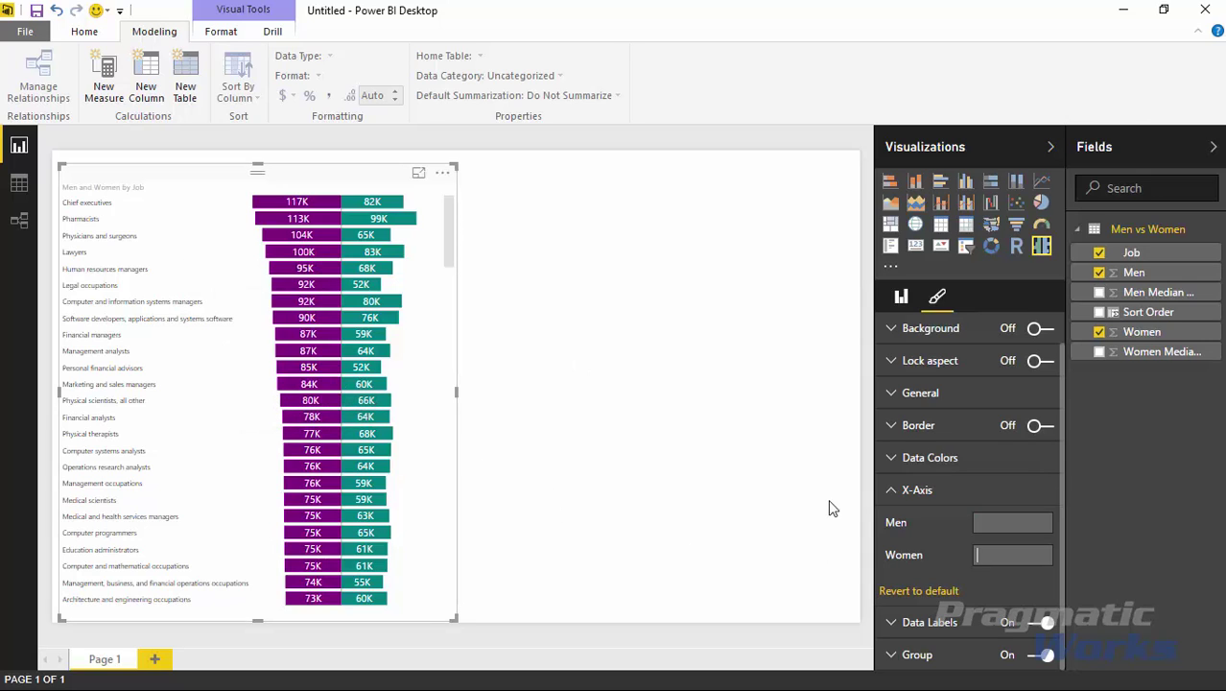
pyautogui.click(892, 490)
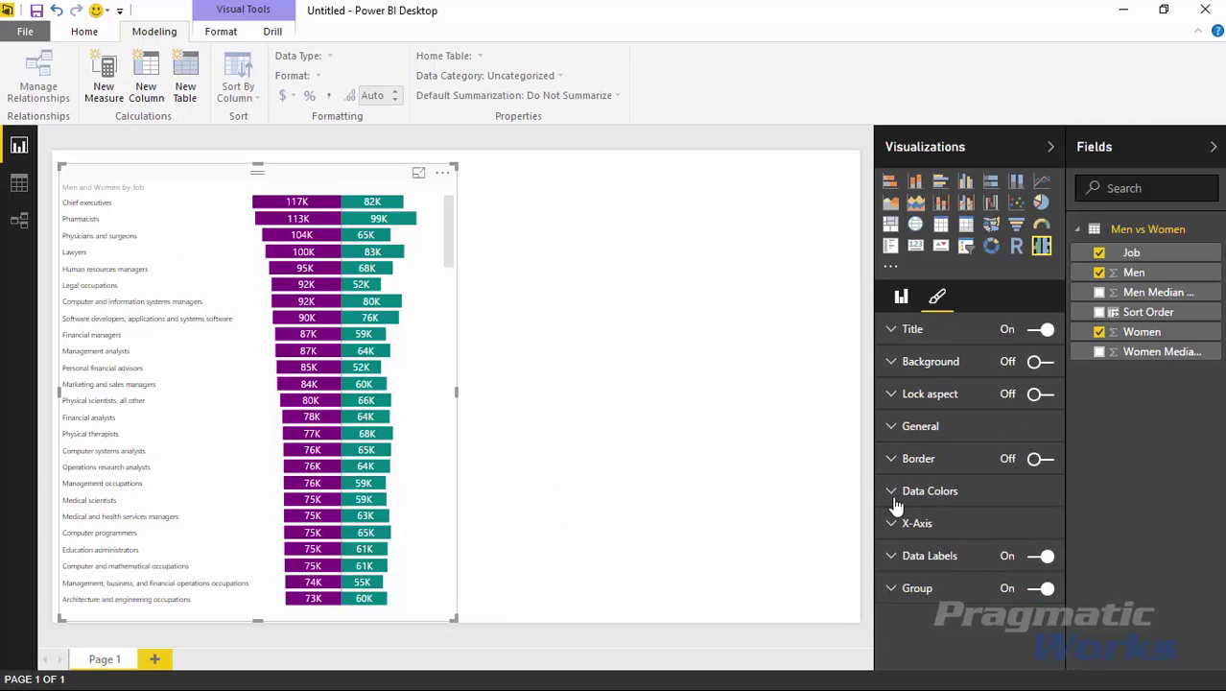
# Set the tornado chart's data colors to a dark slate blue for Men and red for Women.
pyautogui.click(893, 492)
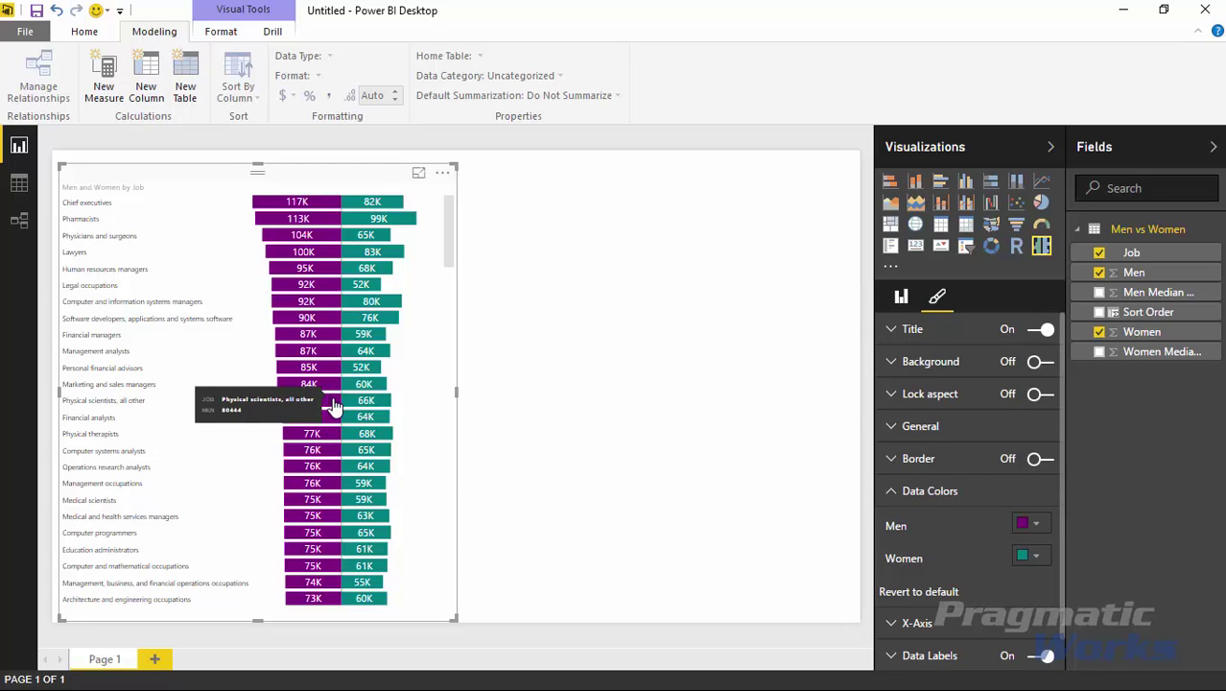
pyautogui.click(1034, 525)
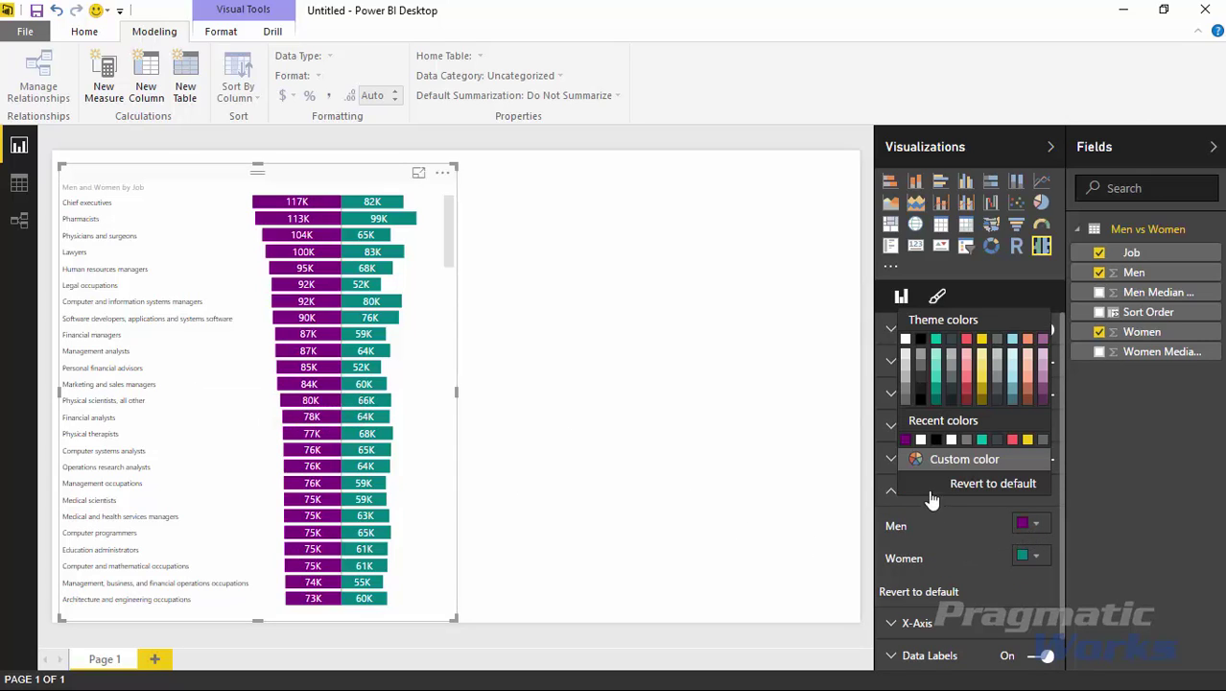
pyautogui.click(1013, 401)
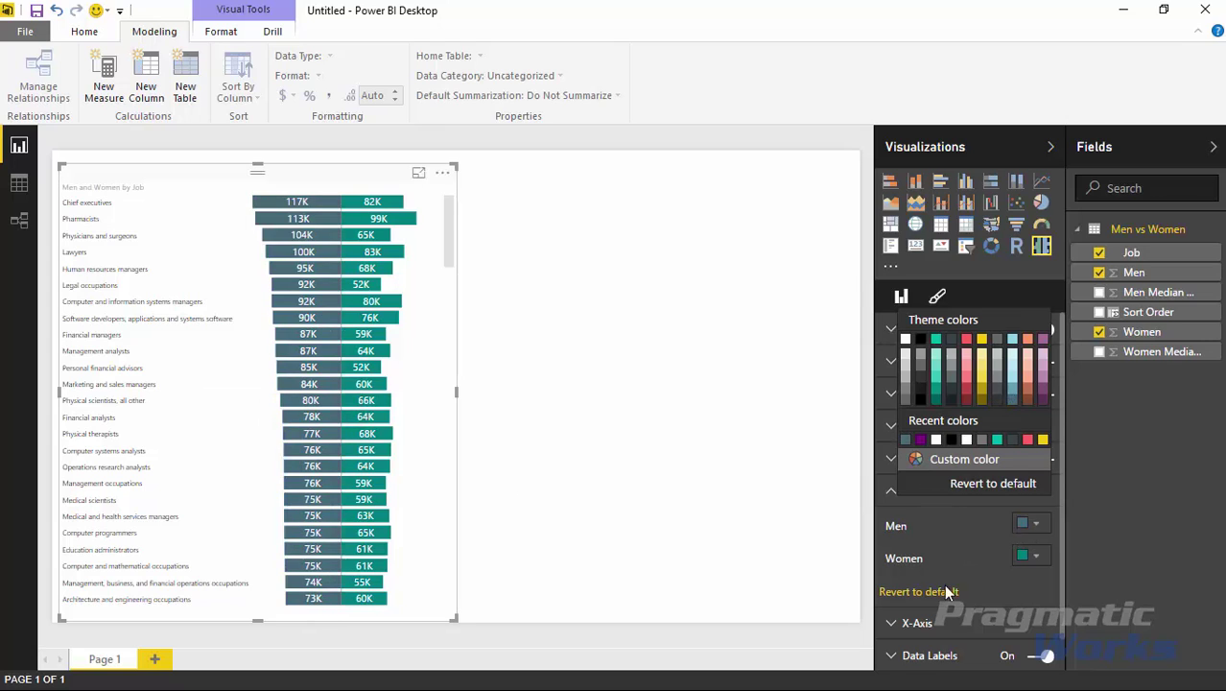
pyautogui.click(1034, 560)
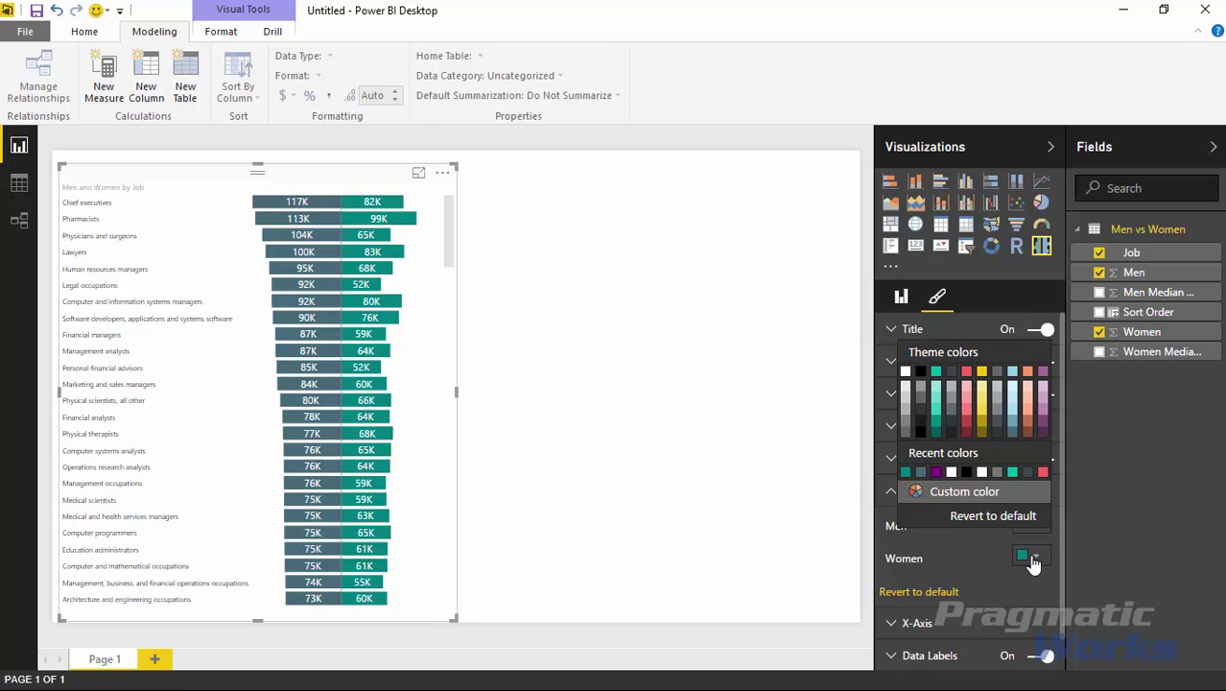
pyautogui.click(966, 373)
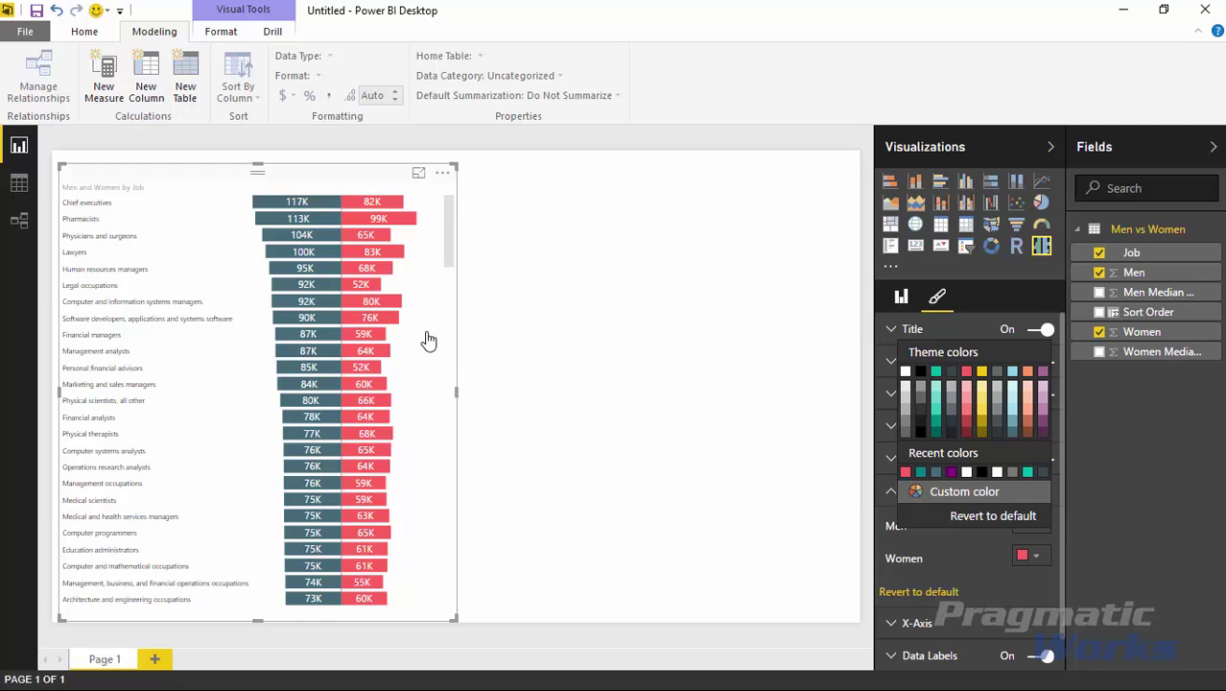
pyautogui.click(591, 371)
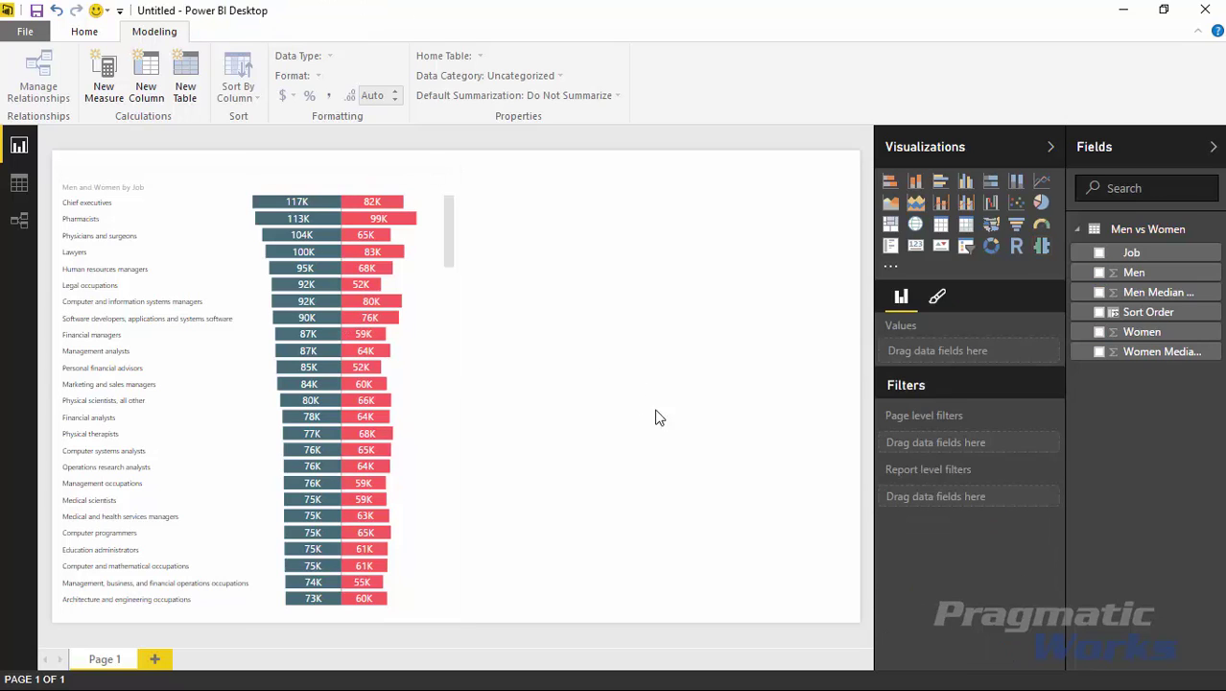
# Try a border around the tornado chart, turn it off again, and look at the chart's position and size settings.
pyautogui.click(430, 416)
pyautogui.click(933, 298)
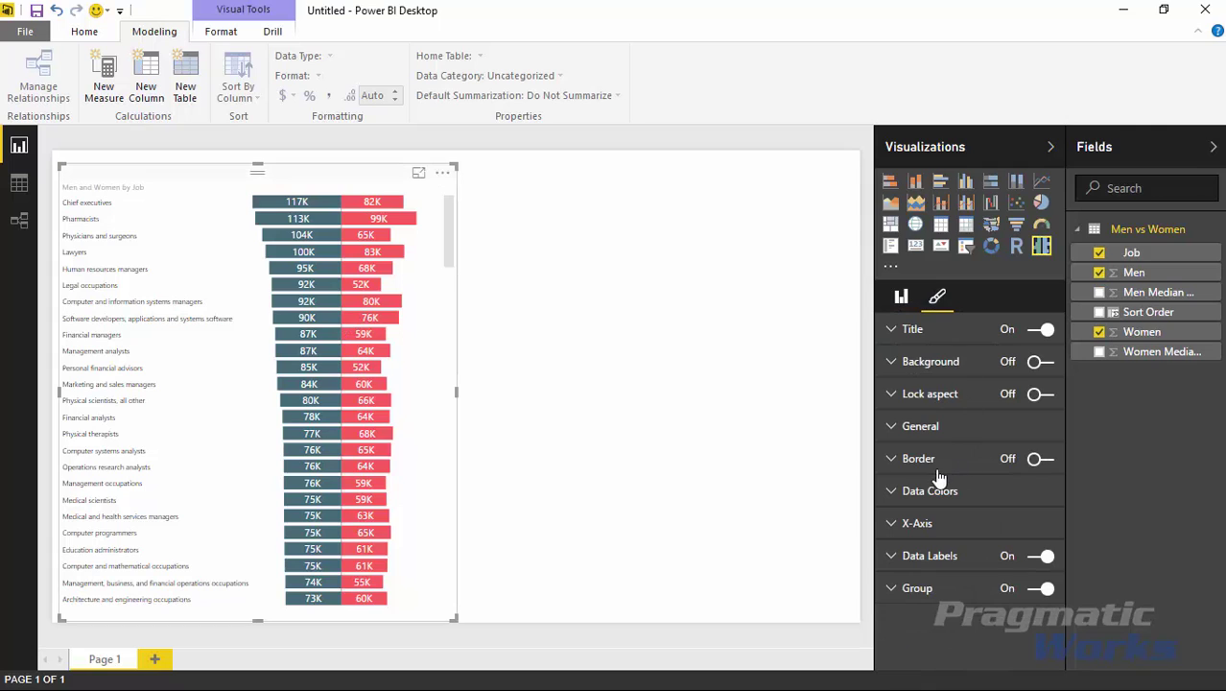
pyautogui.click(1041, 468)
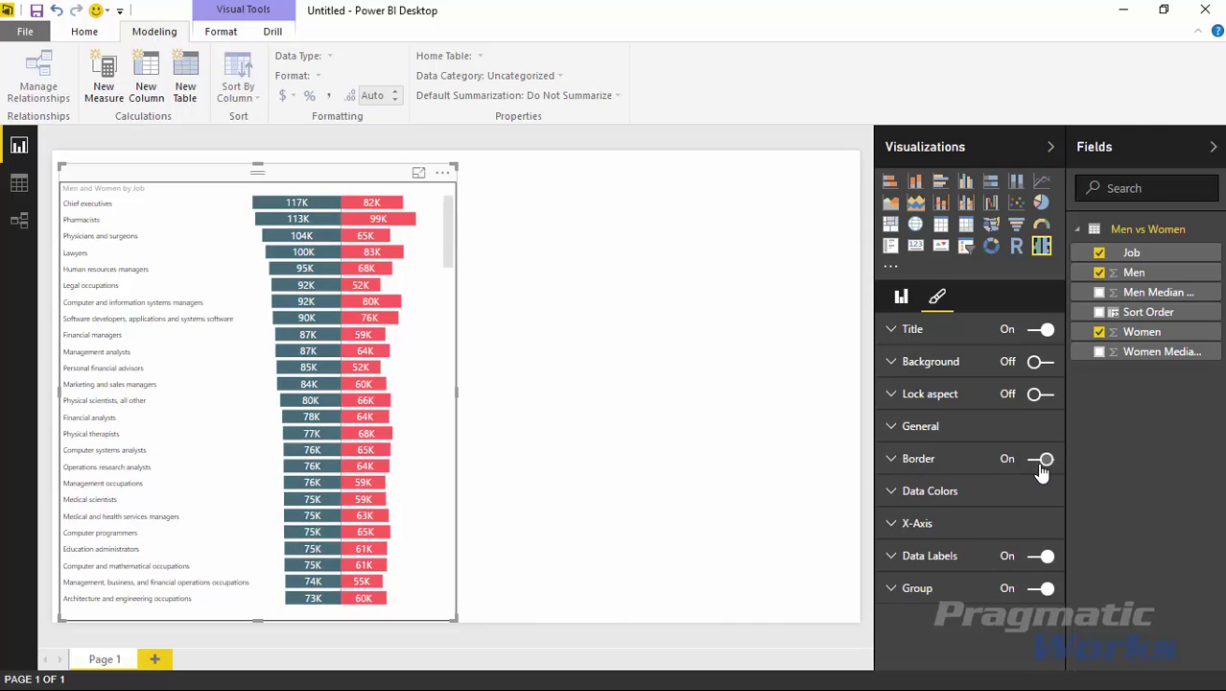
pyautogui.click(1041, 460)
pyautogui.click(885, 425)
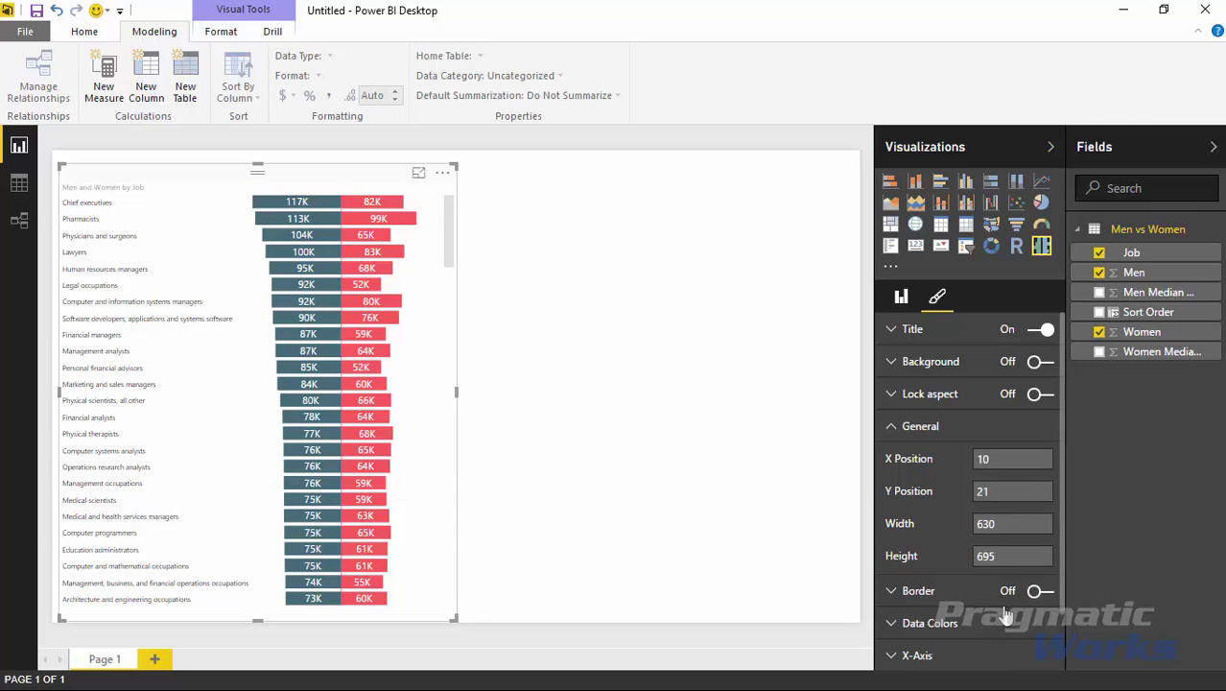
pyautogui.click(894, 426)
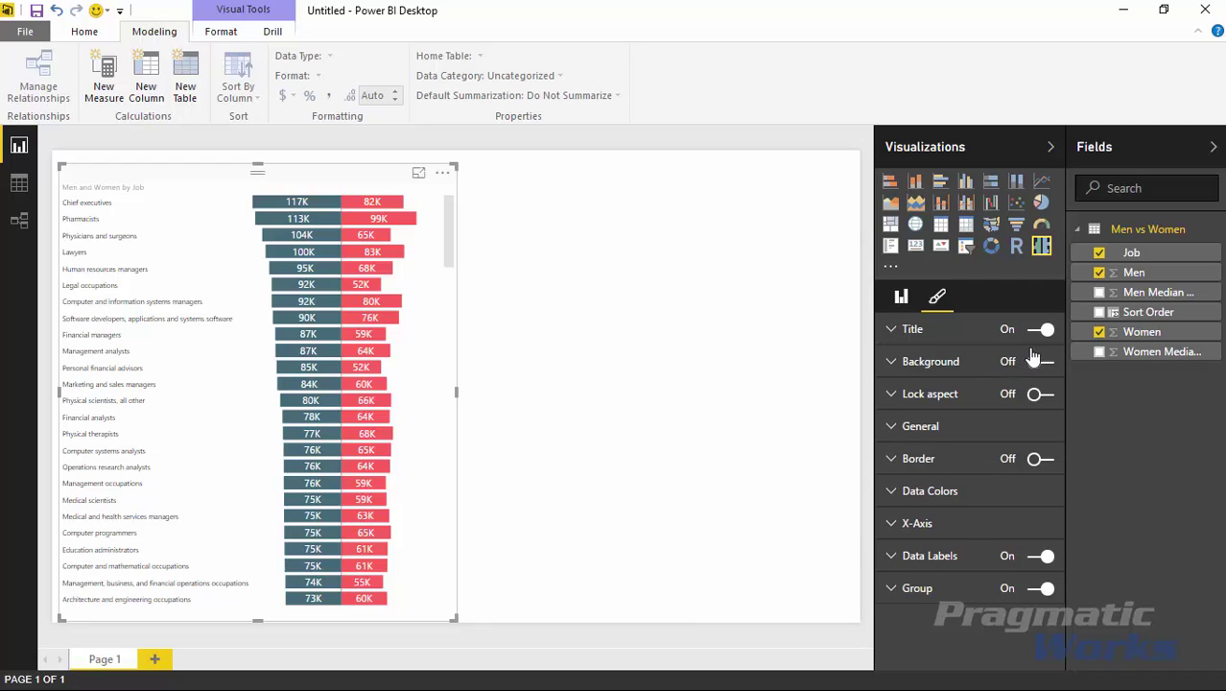
# Center the tornado chart's title and set its text size to 11 pt.
pyautogui.click(889, 329)
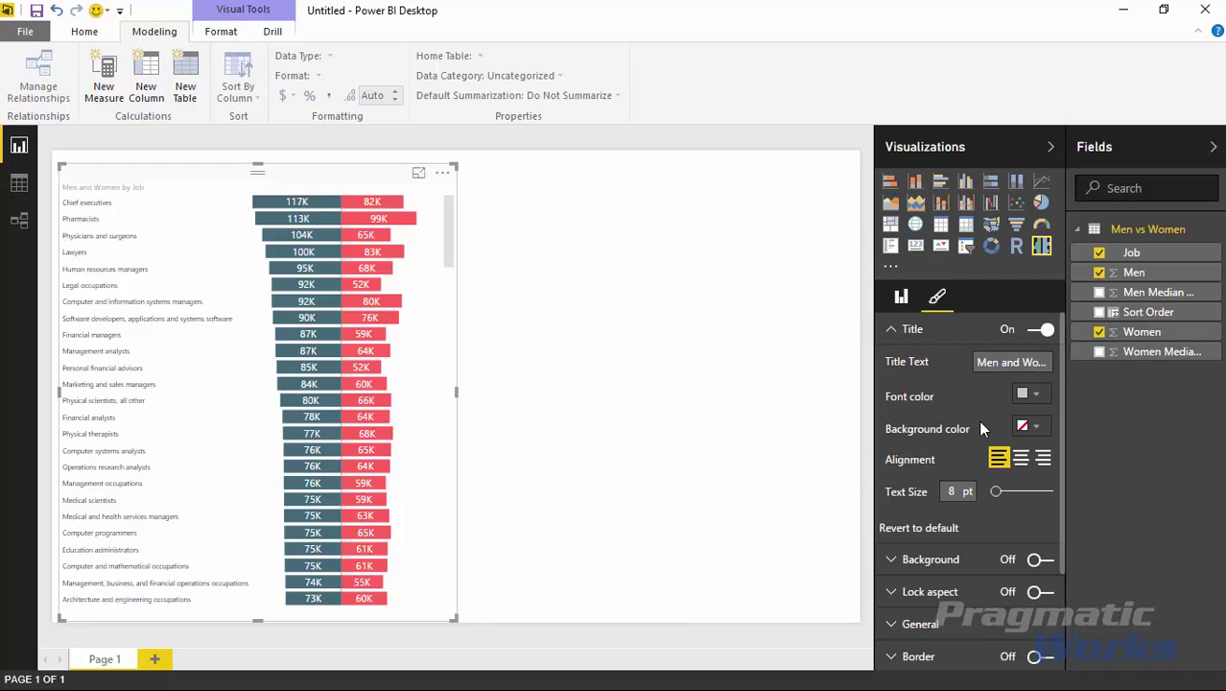
pyautogui.click(1020, 460)
pyautogui.moveTo(994, 493); pyautogui.dragTo(1019, 500)
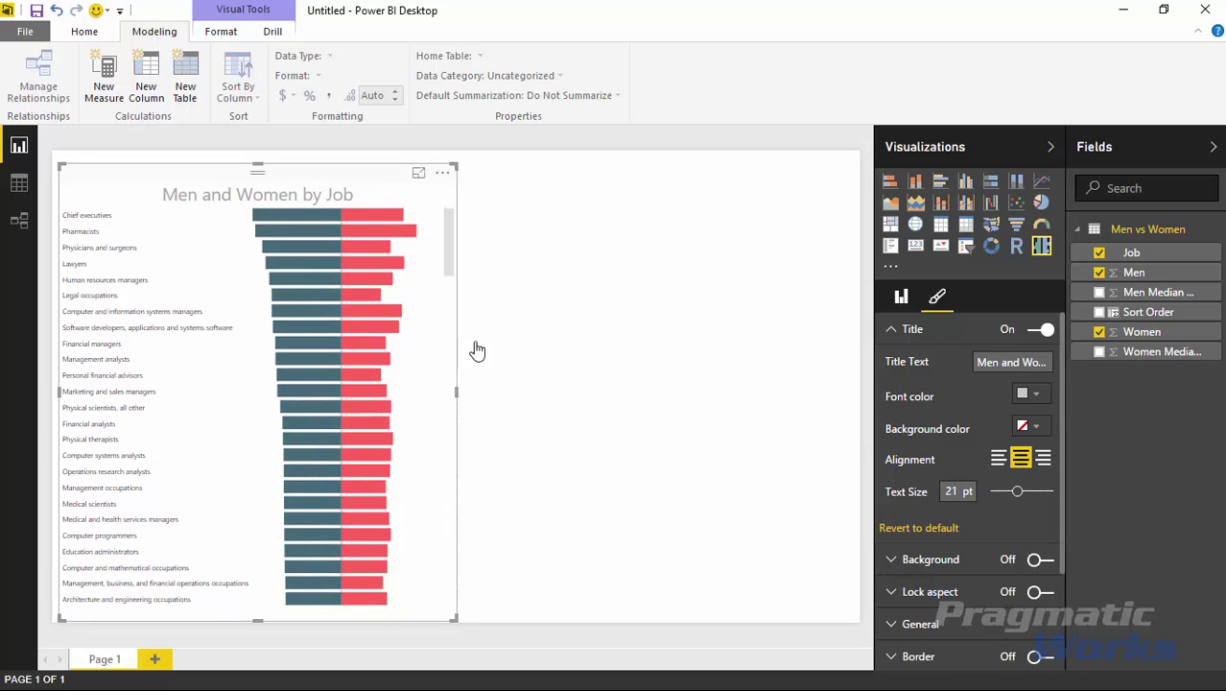
pyautogui.moveTo(1021, 497); pyautogui.dragTo(1003, 505)
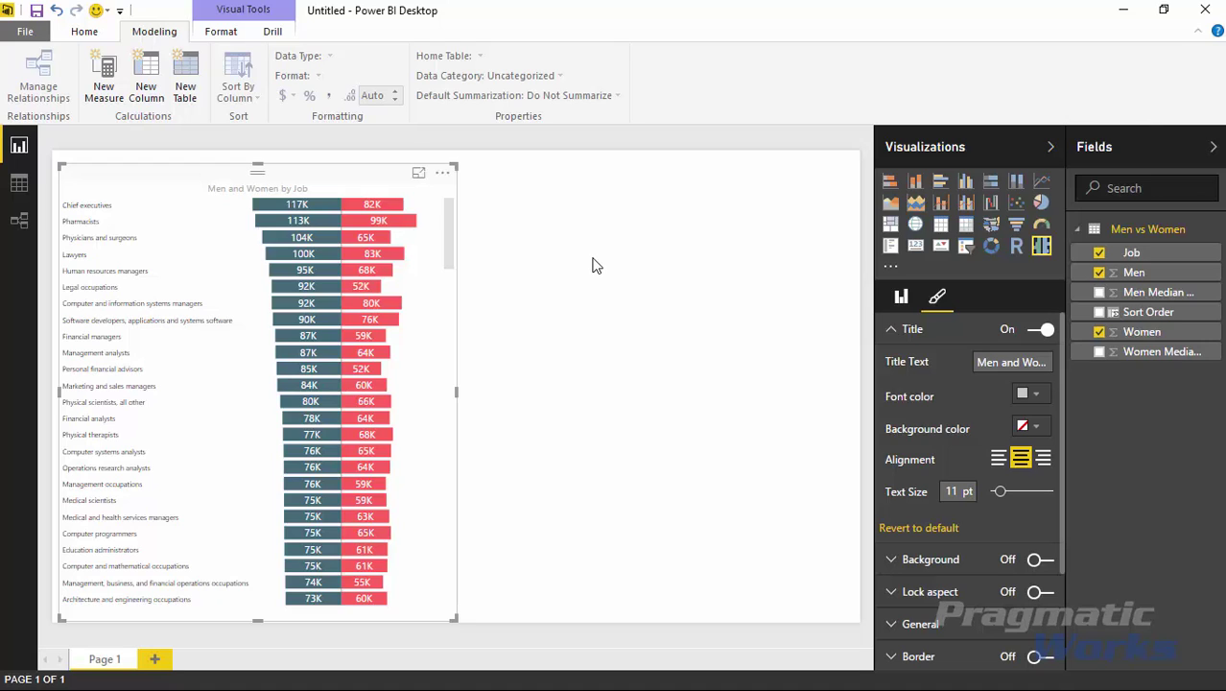
# Open the Query Editor and duplicate the Men vs Women query.
pyautogui.click(104, 32)
pyautogui.moveTo(284, 328)
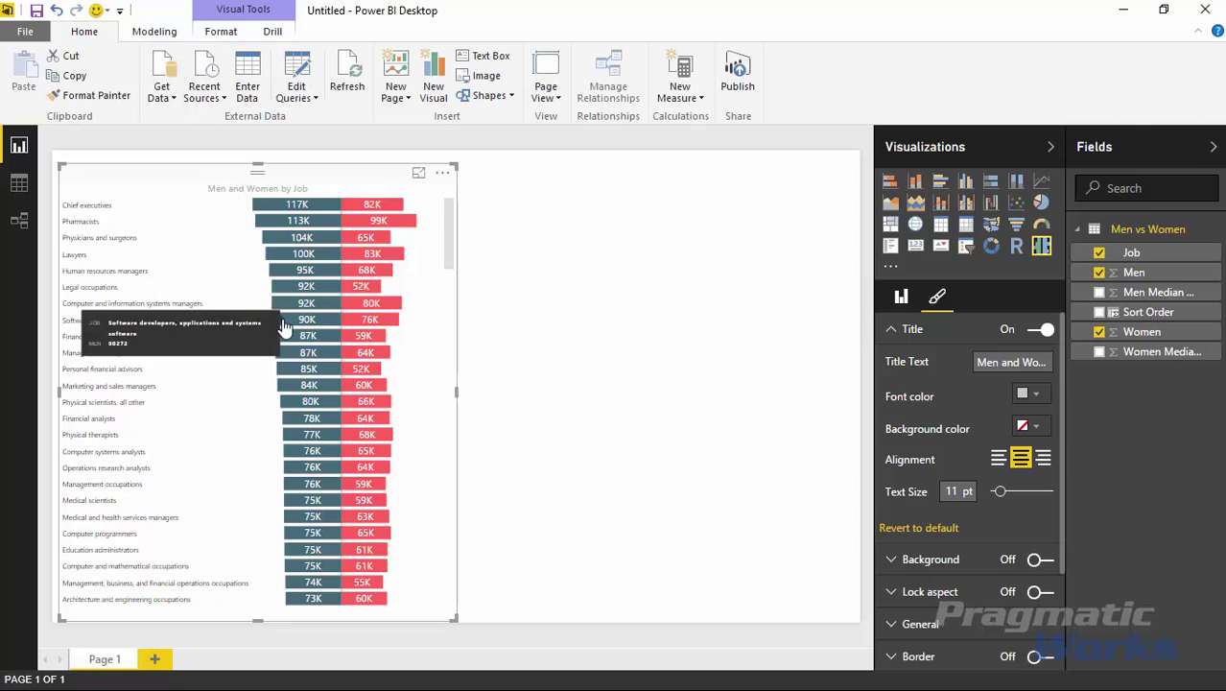
pyautogui.click(297, 67)
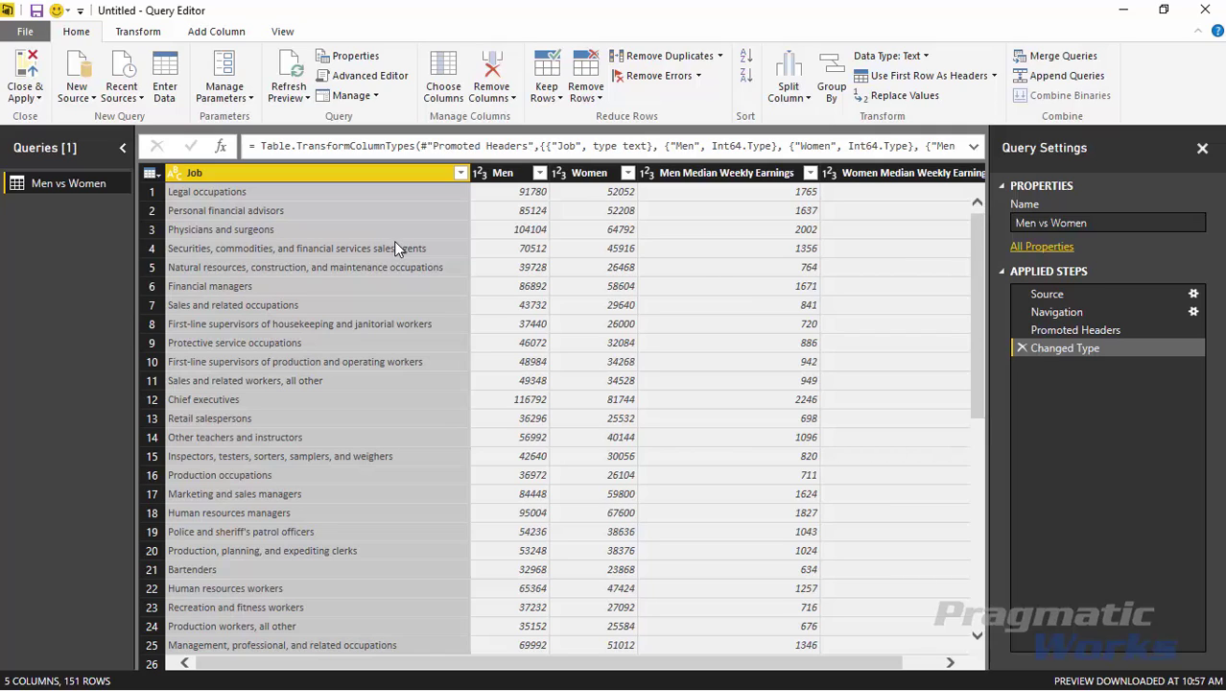
pyautogui.rightClick(86, 191)
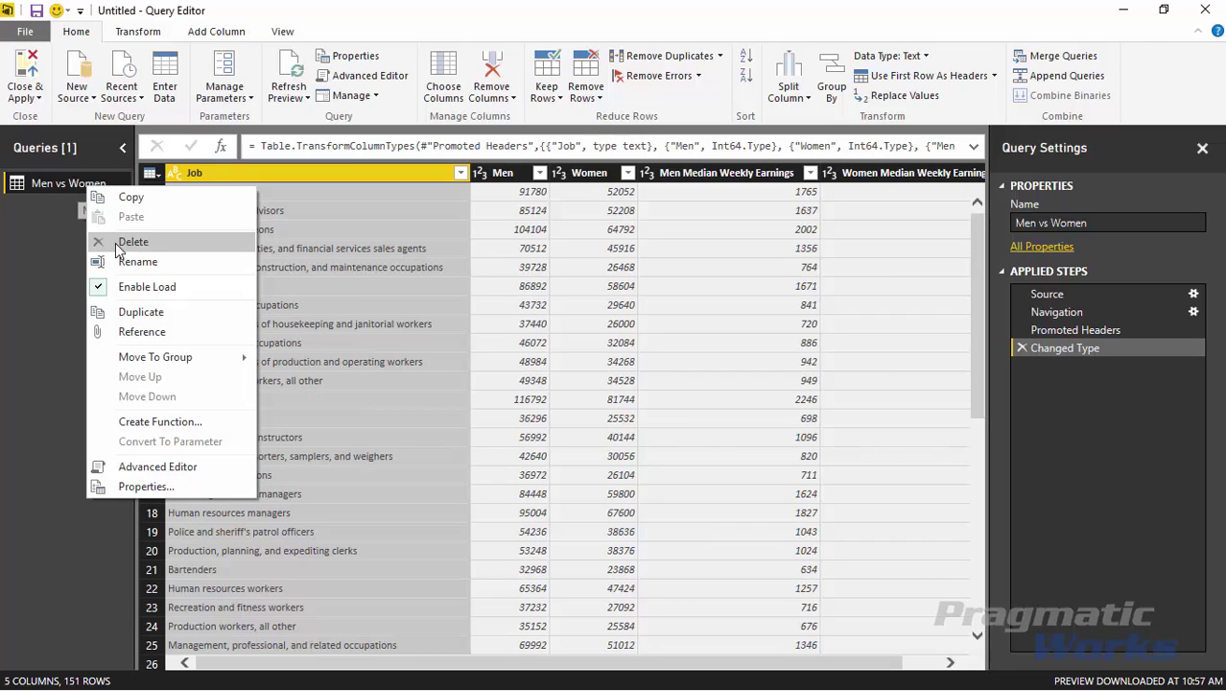
pyautogui.click(135, 313)
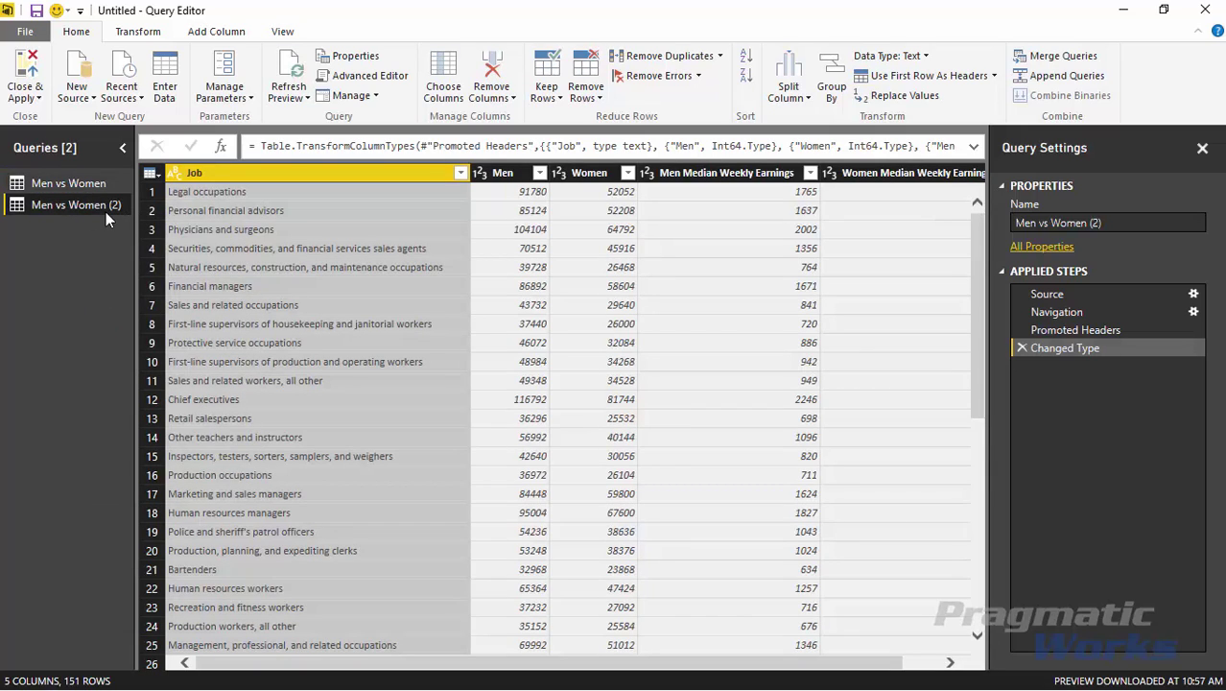
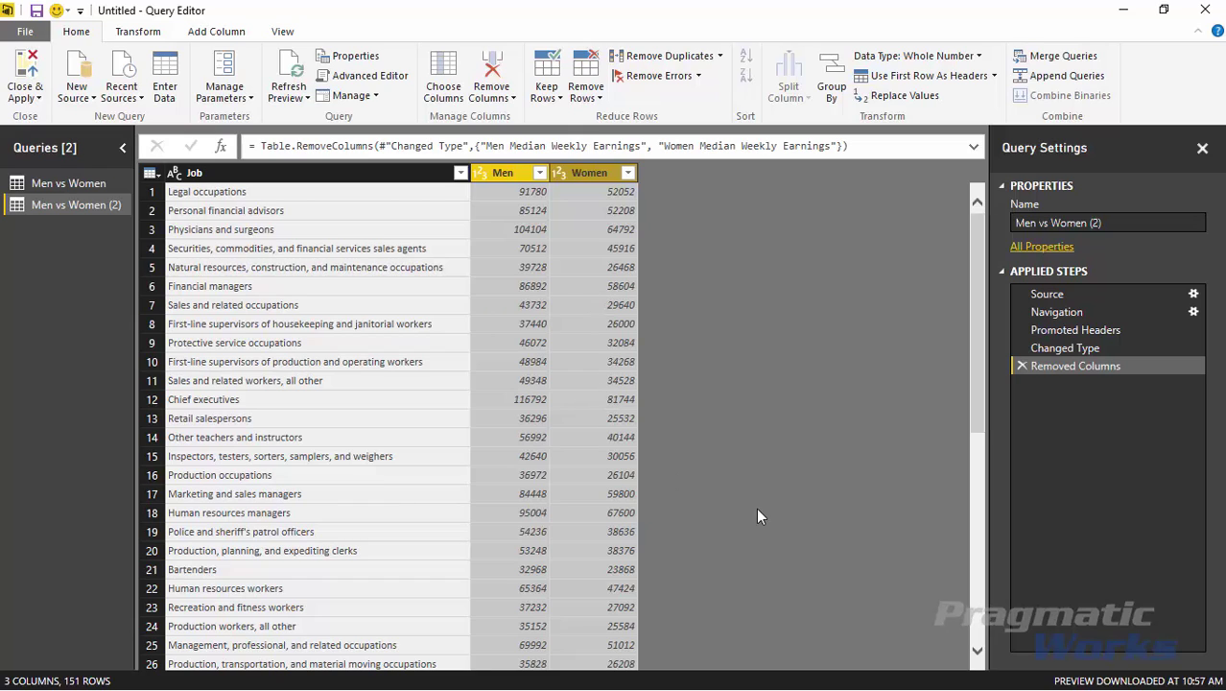
# Unpivot the Men and Women columns of the duplicated query and rename the Attribute column as Gender.
pyautogui.rightClick(509, 179)
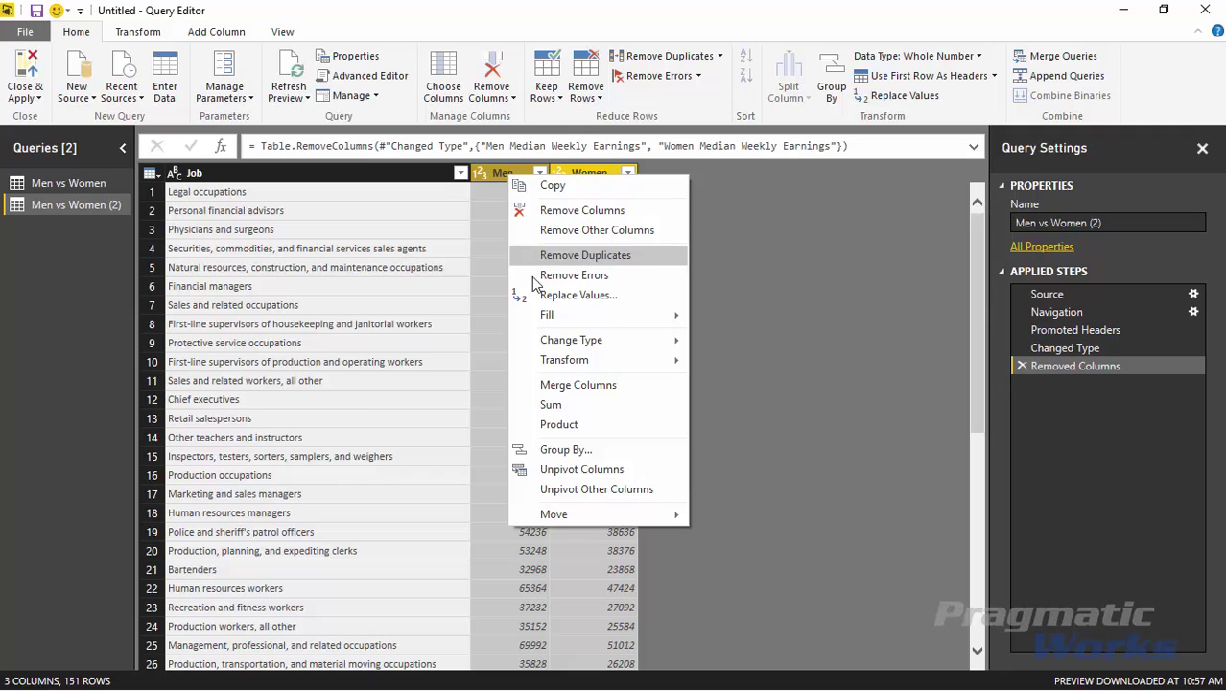
pyautogui.click(580, 474)
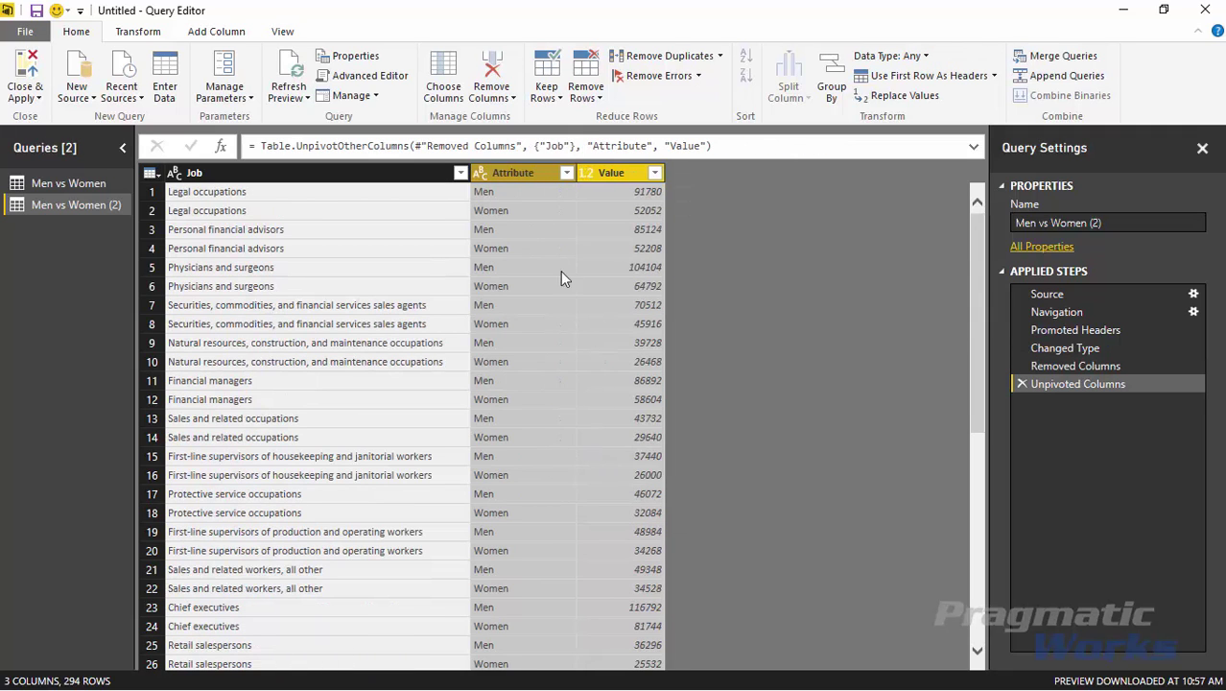
pyautogui.doubleClick(516, 173)
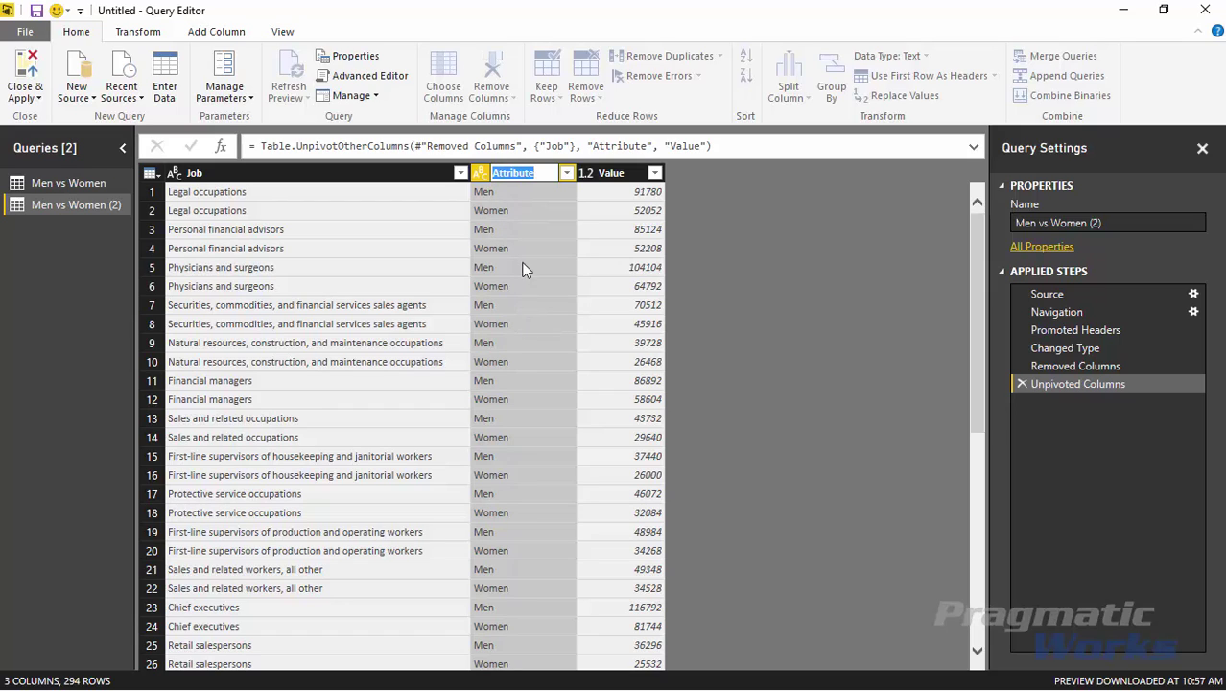
pyautogui.write('G')
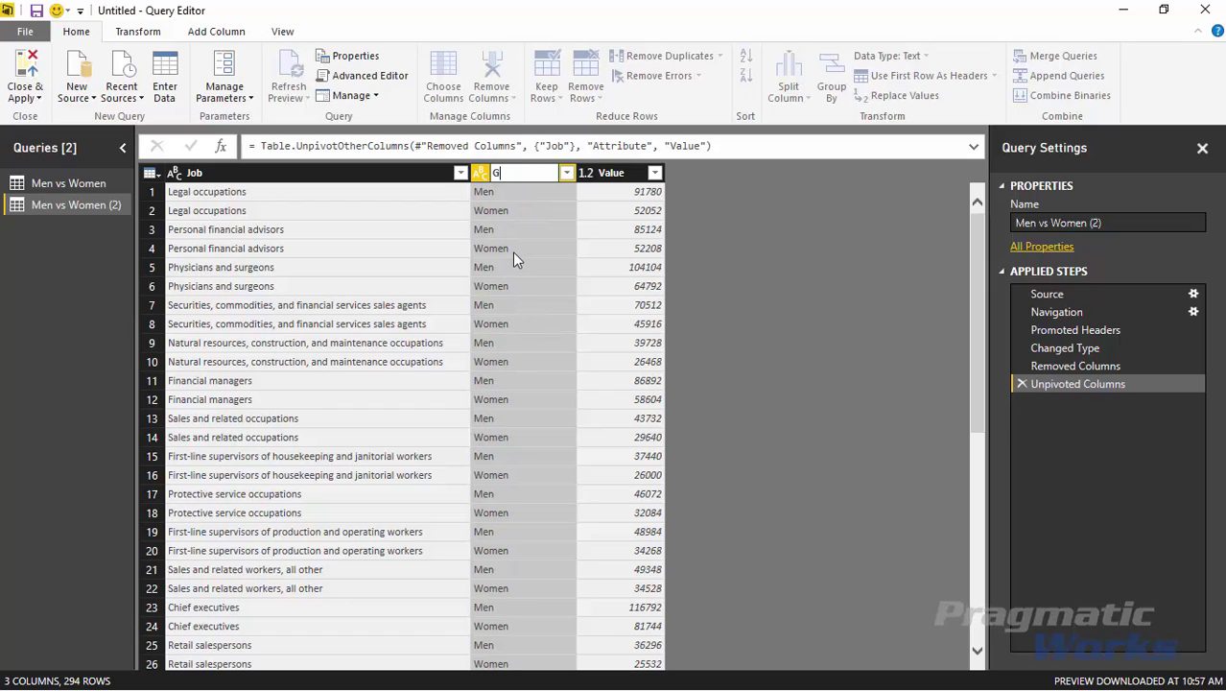
pyautogui.write('ender')
pyautogui.press('Return')
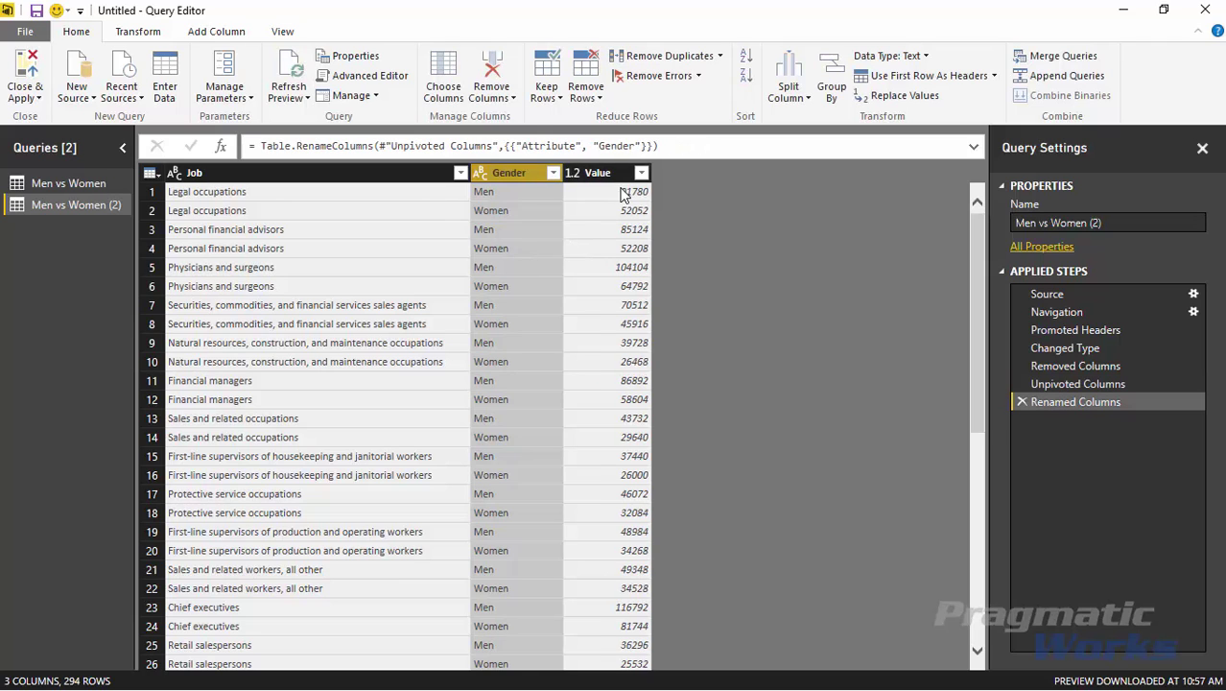
# Rename the Value column as Income, apply the query changes to the report, and collapse the Men vs Women field list.
pyautogui.doubleClick(614, 172)
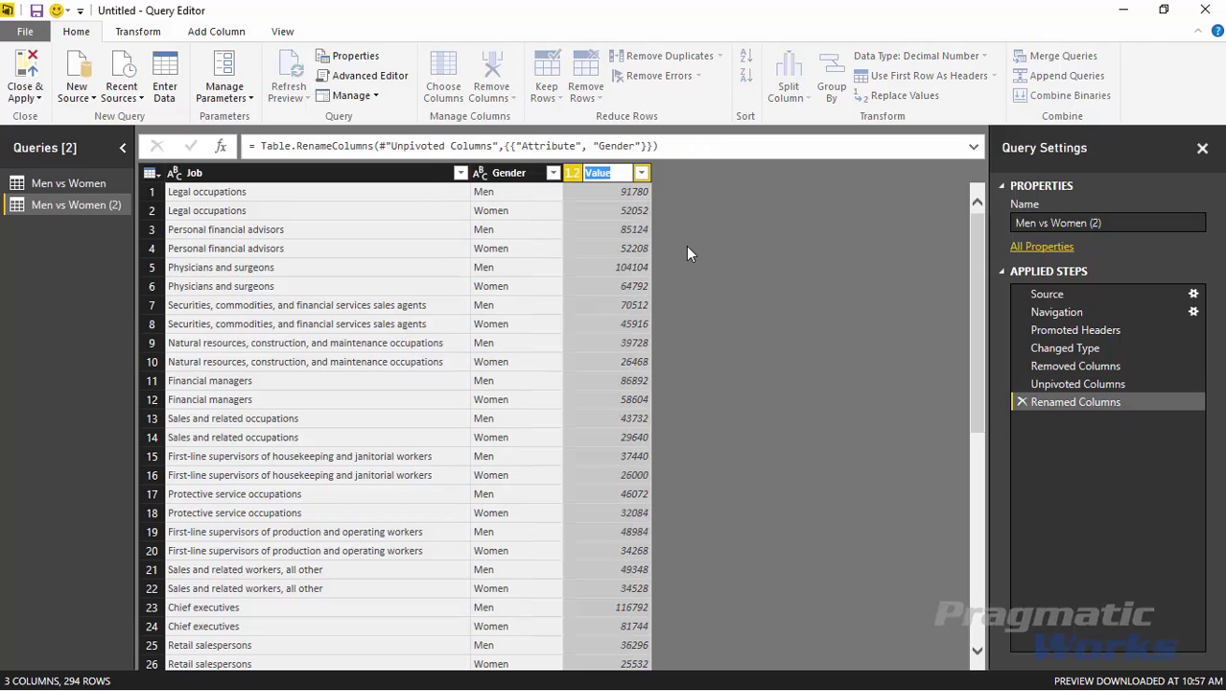
pyautogui.write('Income')
pyautogui.press('Return')
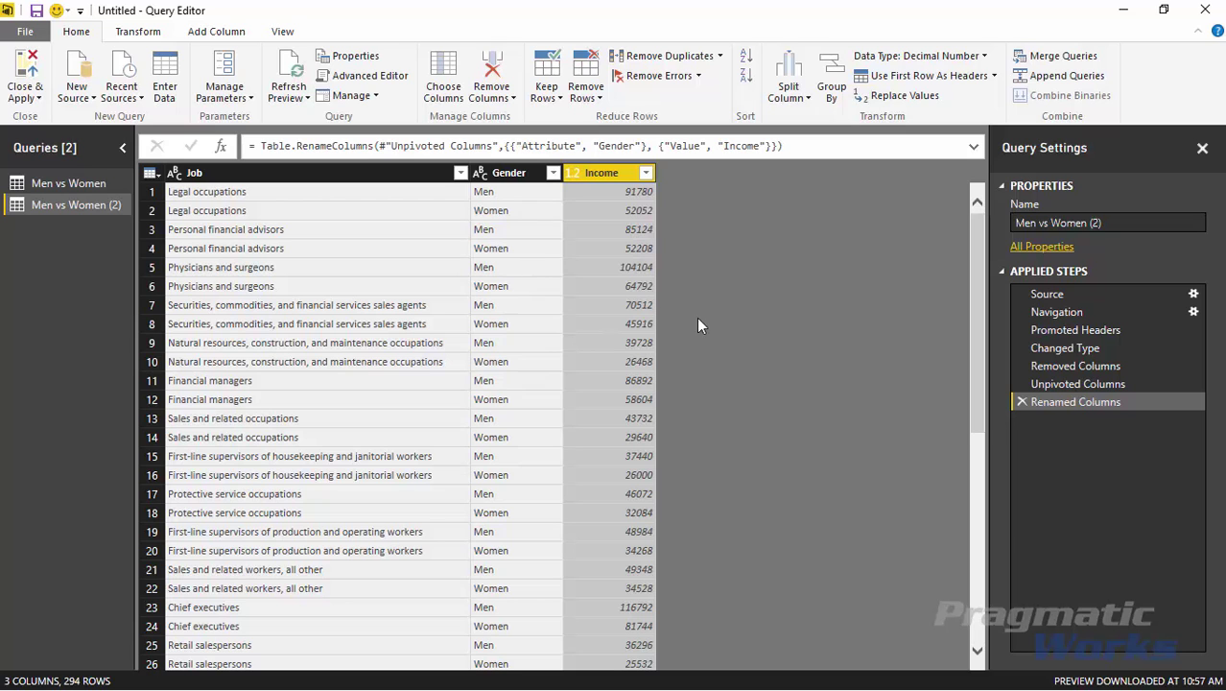
pyautogui.click(25, 77)
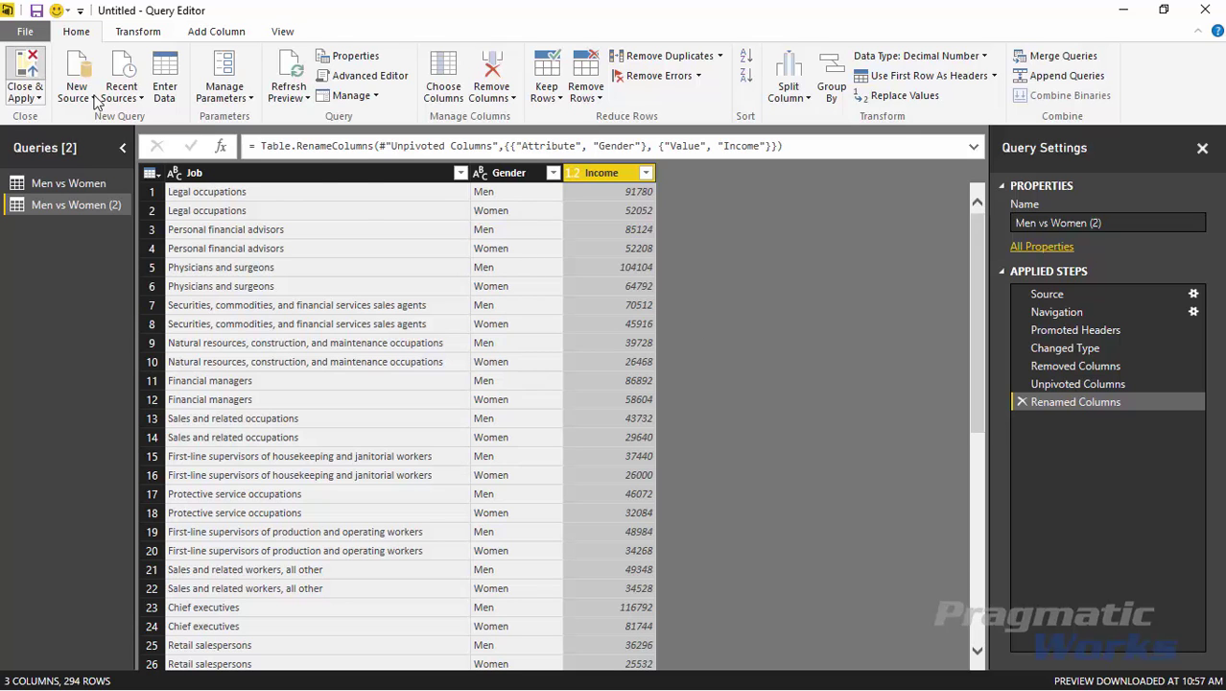
pyautogui.click(630, 263)
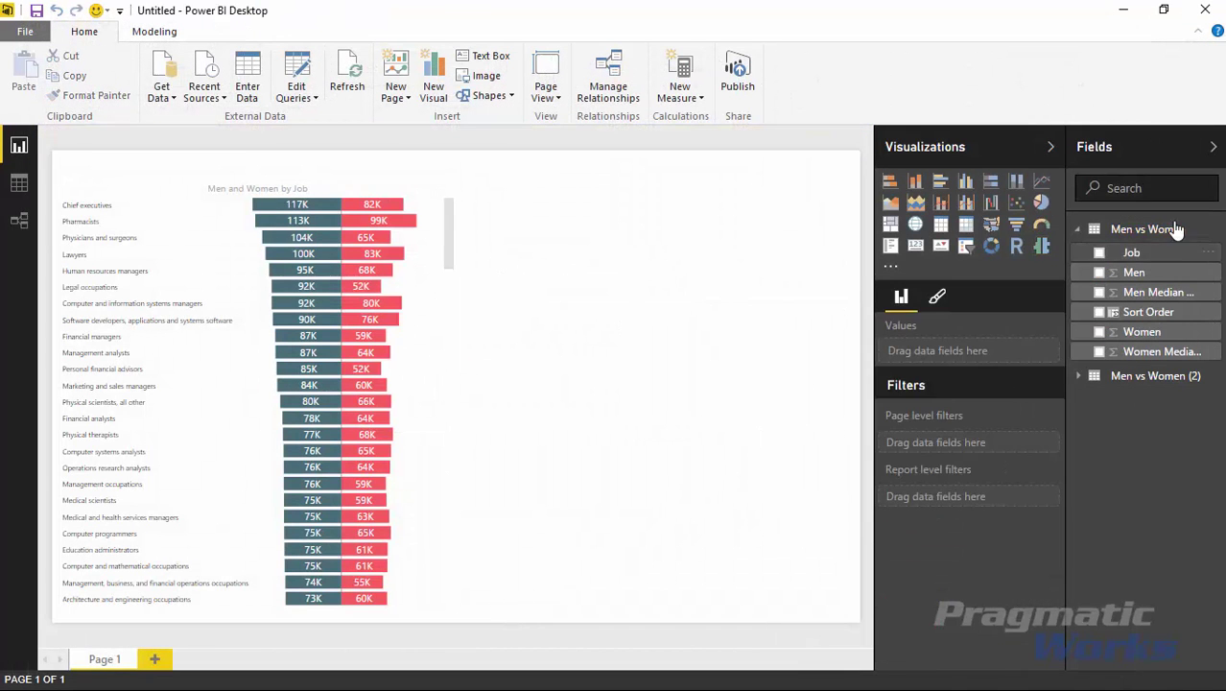
pyautogui.click(1078, 230)
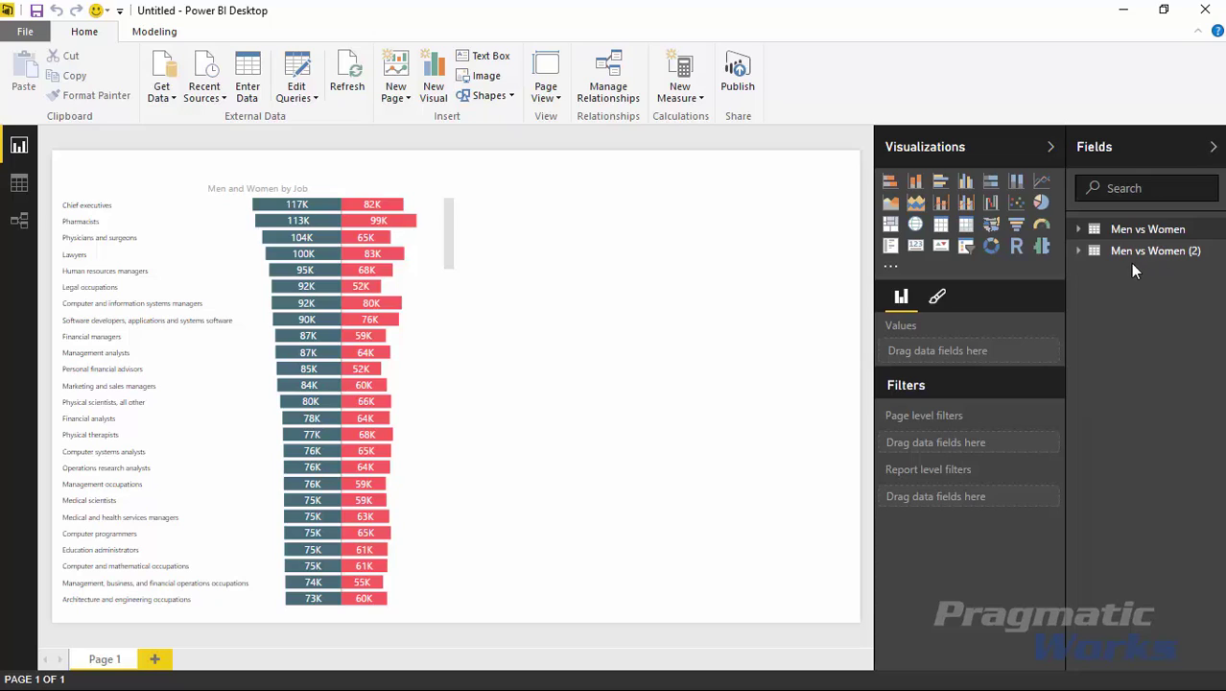
pyautogui.click(1042, 246)
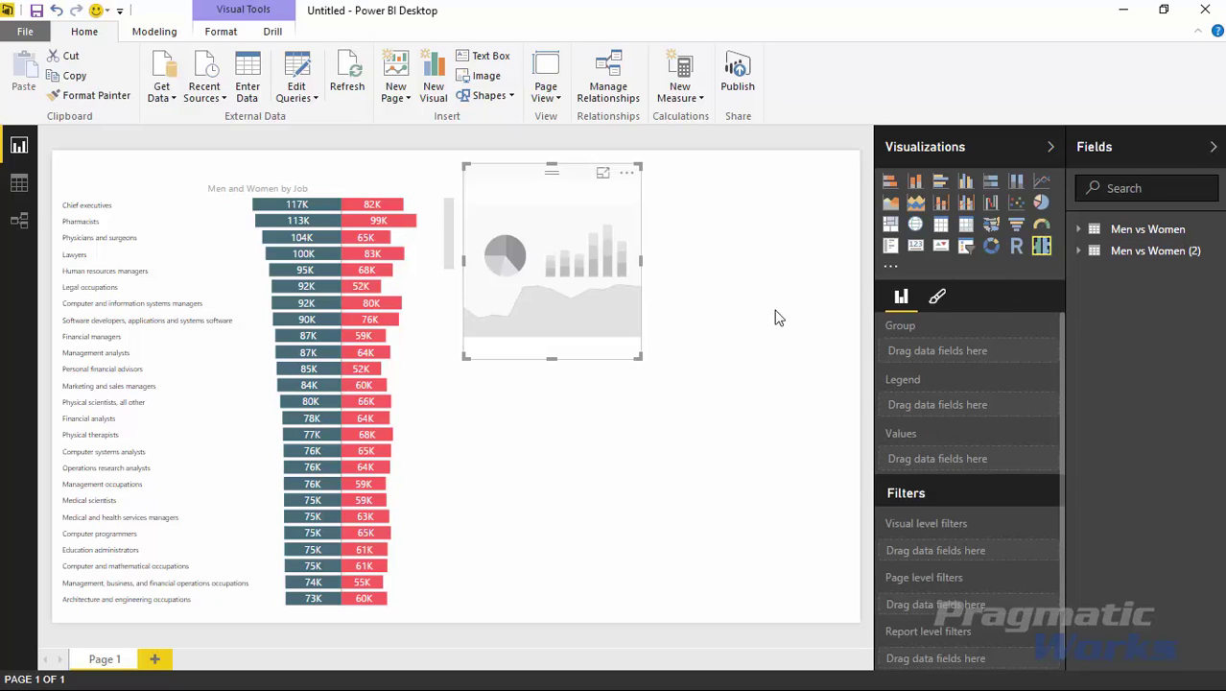
pyautogui.moveTo(639, 359); pyautogui.dragTo(857, 619)
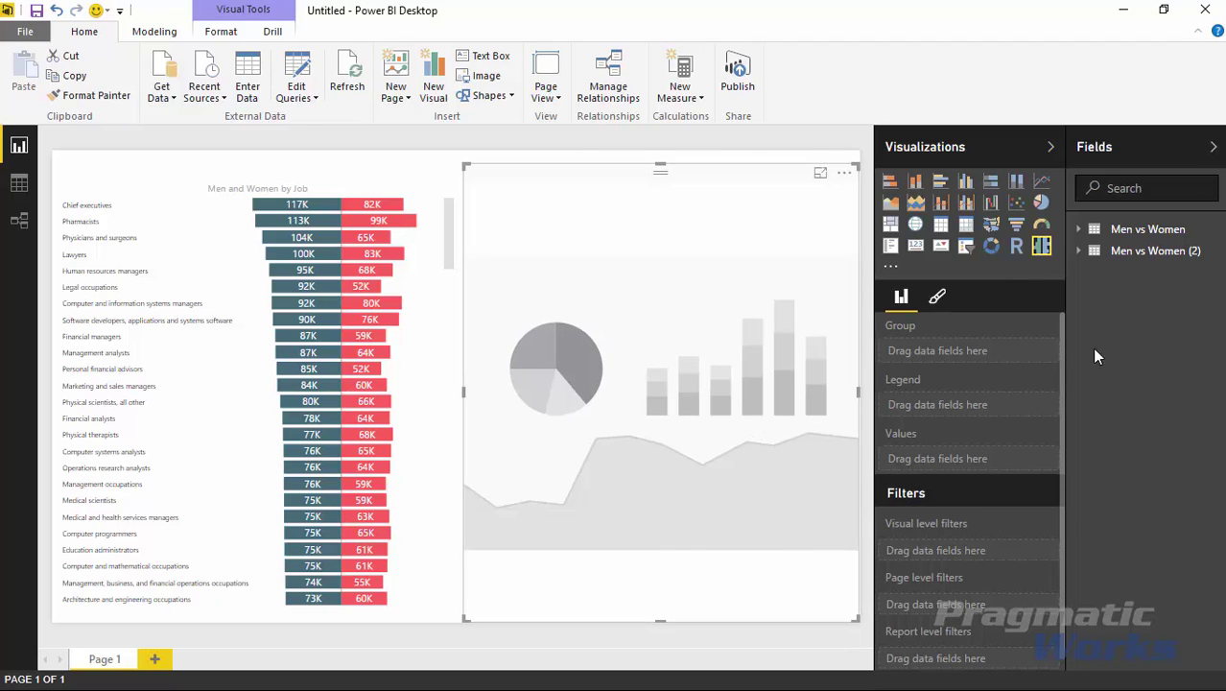
pyautogui.click(1080, 251)
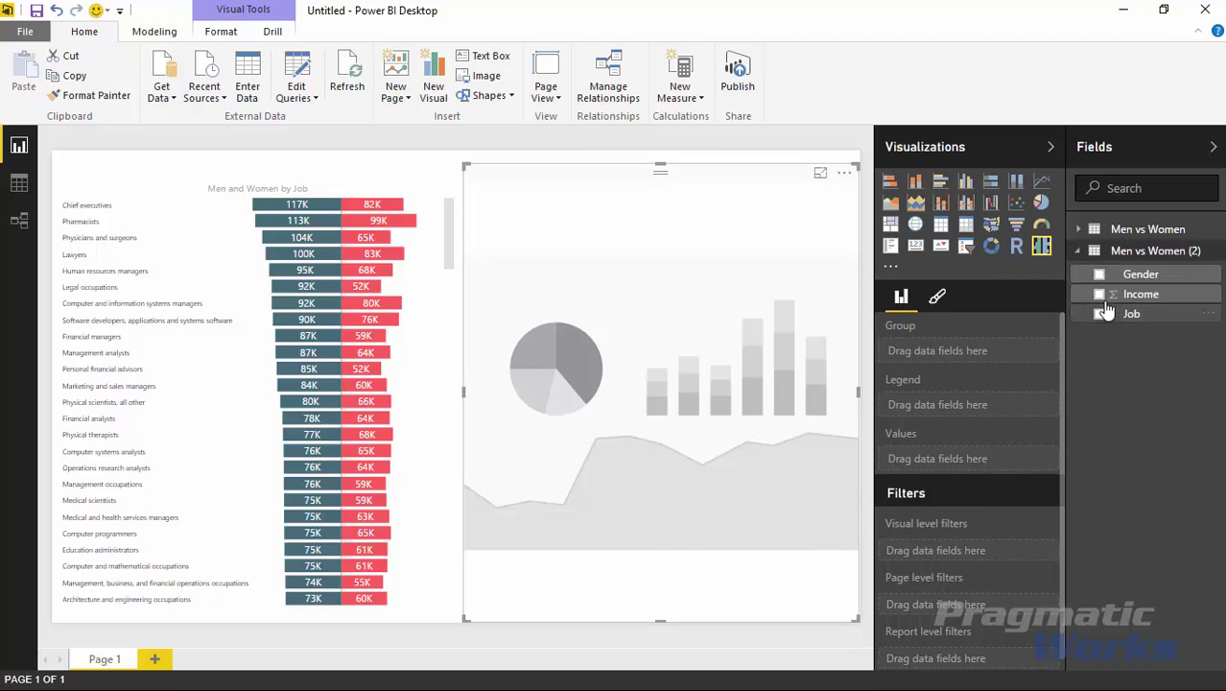
pyautogui.click(1100, 274)
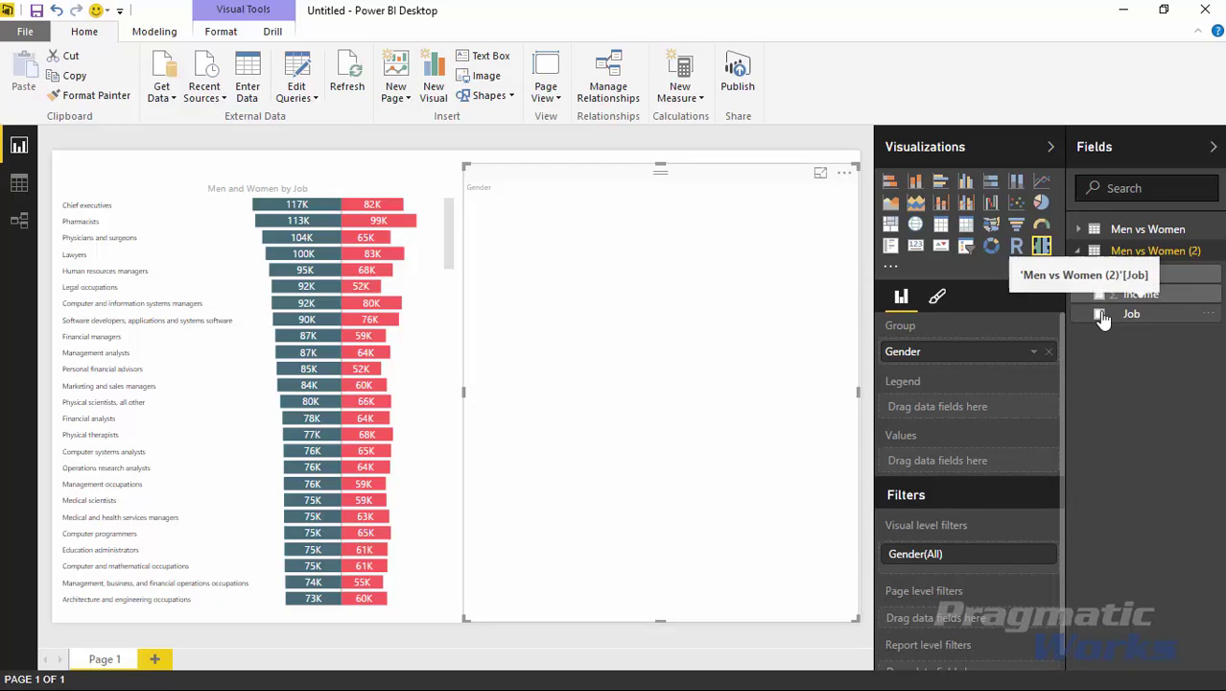
pyautogui.click(1100, 274)
# Build a second Tornado chart from Men vs Women (2) with Job, Gender and Income, enlarged to fill the page's free half.
pyautogui.click(1099, 315)
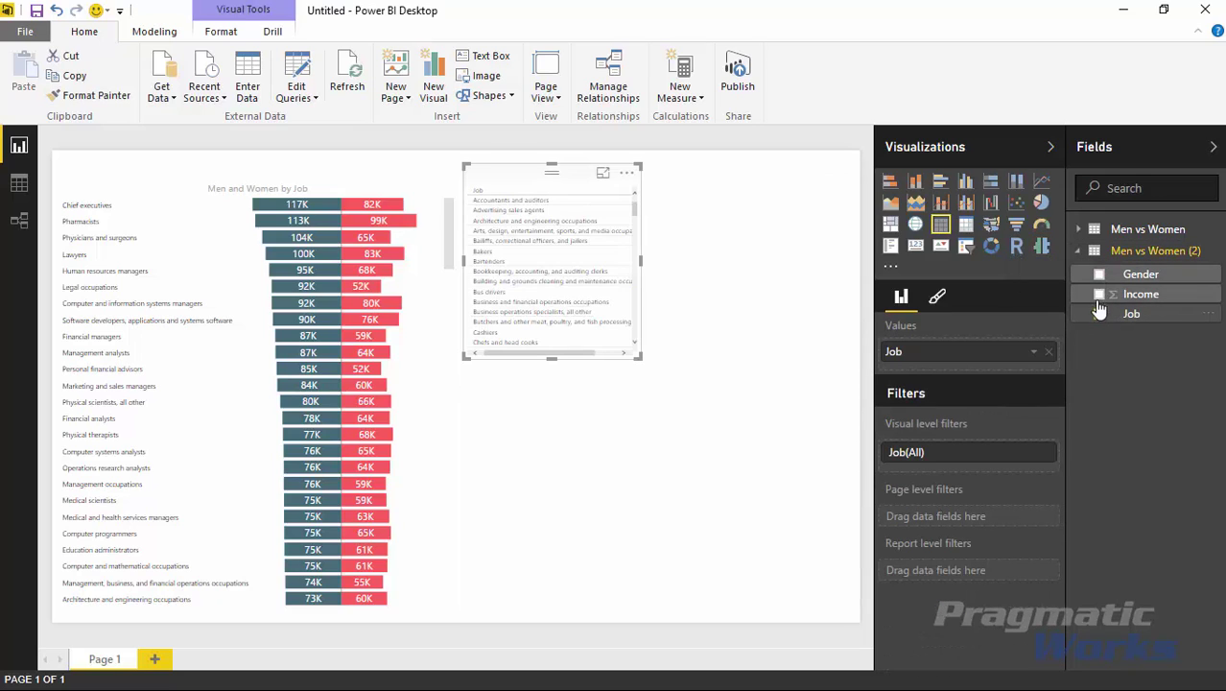
pyautogui.click(1041, 246)
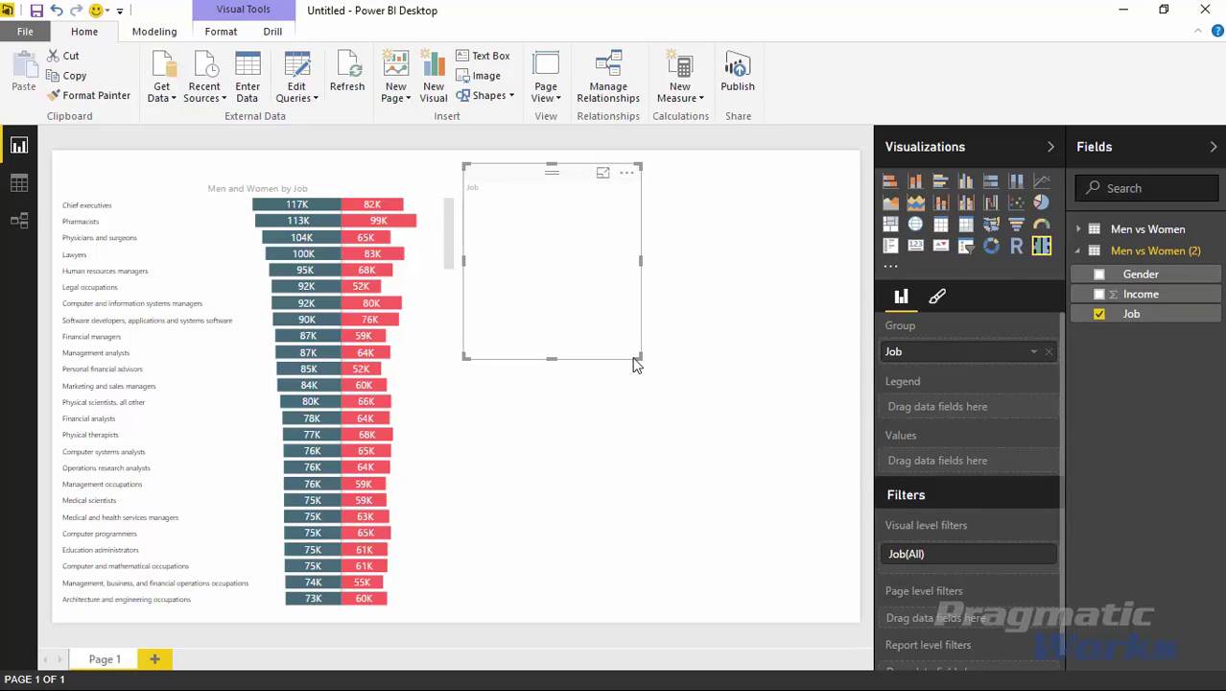
pyautogui.moveTo(639, 358); pyautogui.dragTo(871, 660)
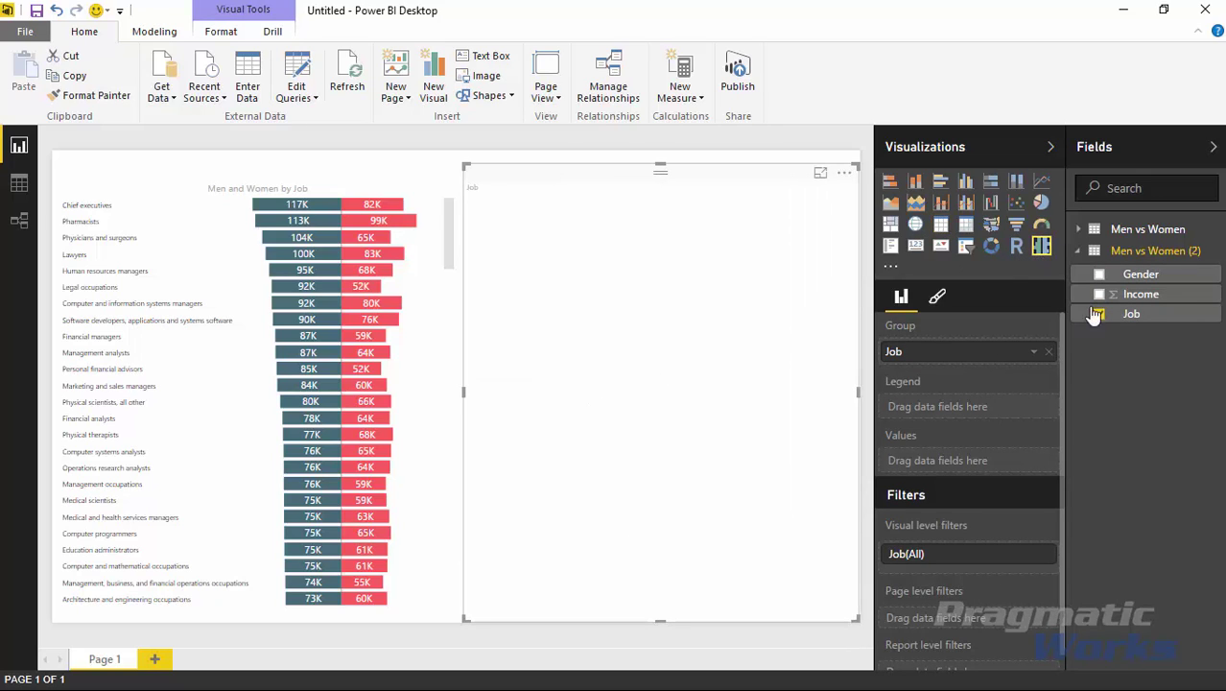
pyautogui.click(1099, 274)
pyautogui.click(1100, 294)
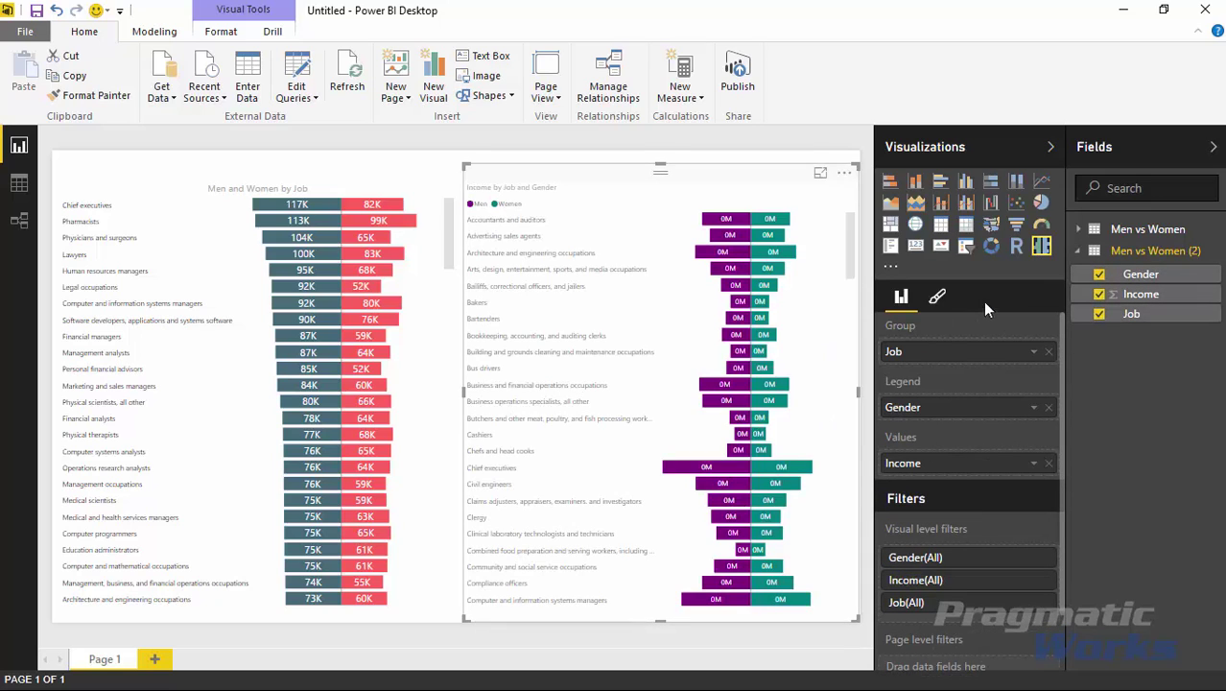
# Set the display units of the second tornado chart's data labels to Thousands.
pyautogui.click(937, 298)
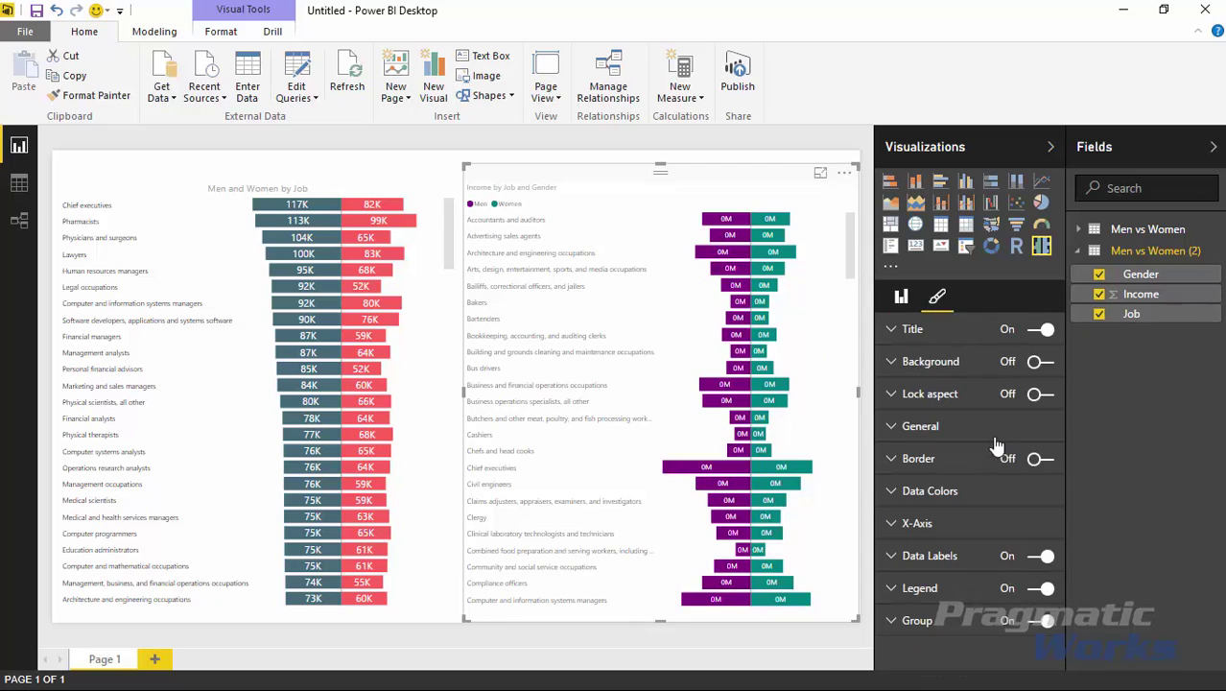
pyautogui.click(891, 559)
pyautogui.scroll(-2, 1000, 601)
pyautogui.click(1016, 564)
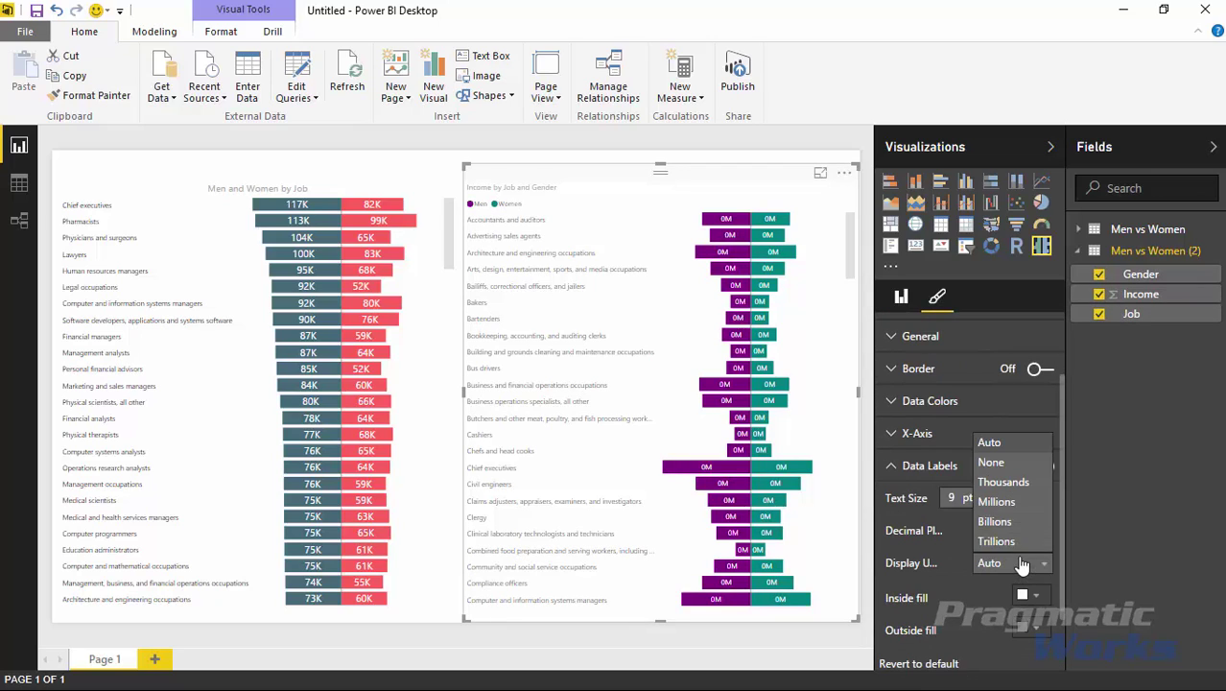
pyautogui.click(1003, 482)
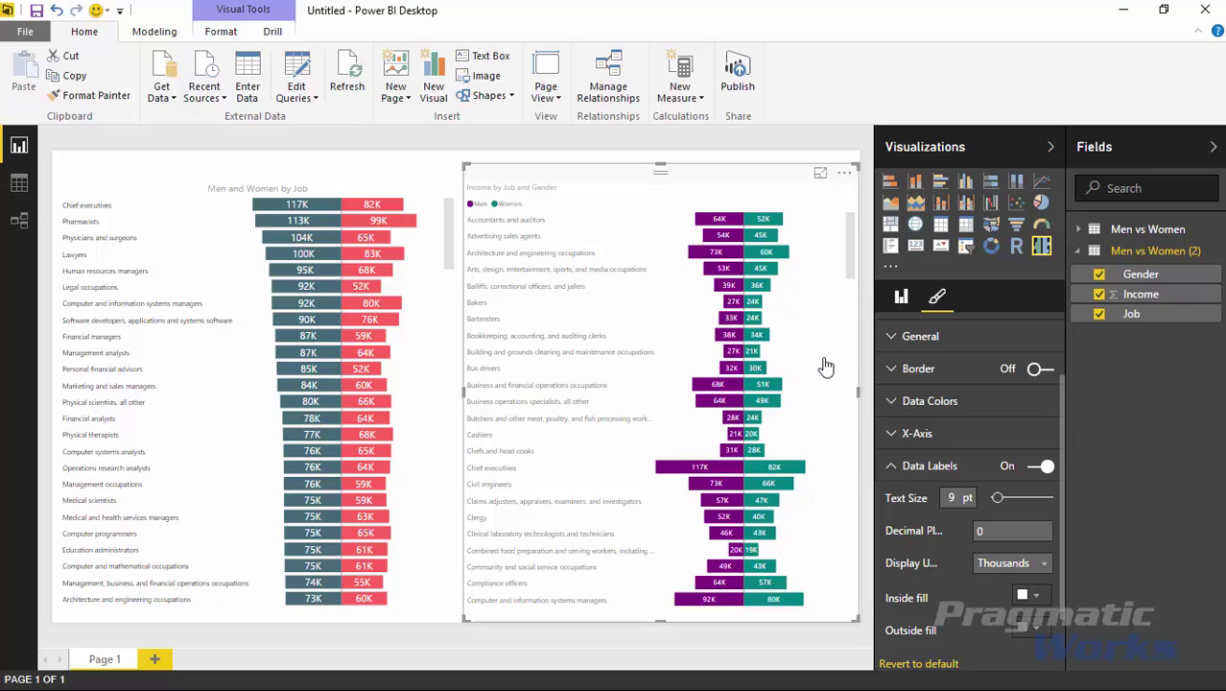
# Compare the Group, Legend and Values field assignments of the two tornado charts.
pyautogui.moveTo(352, 377)
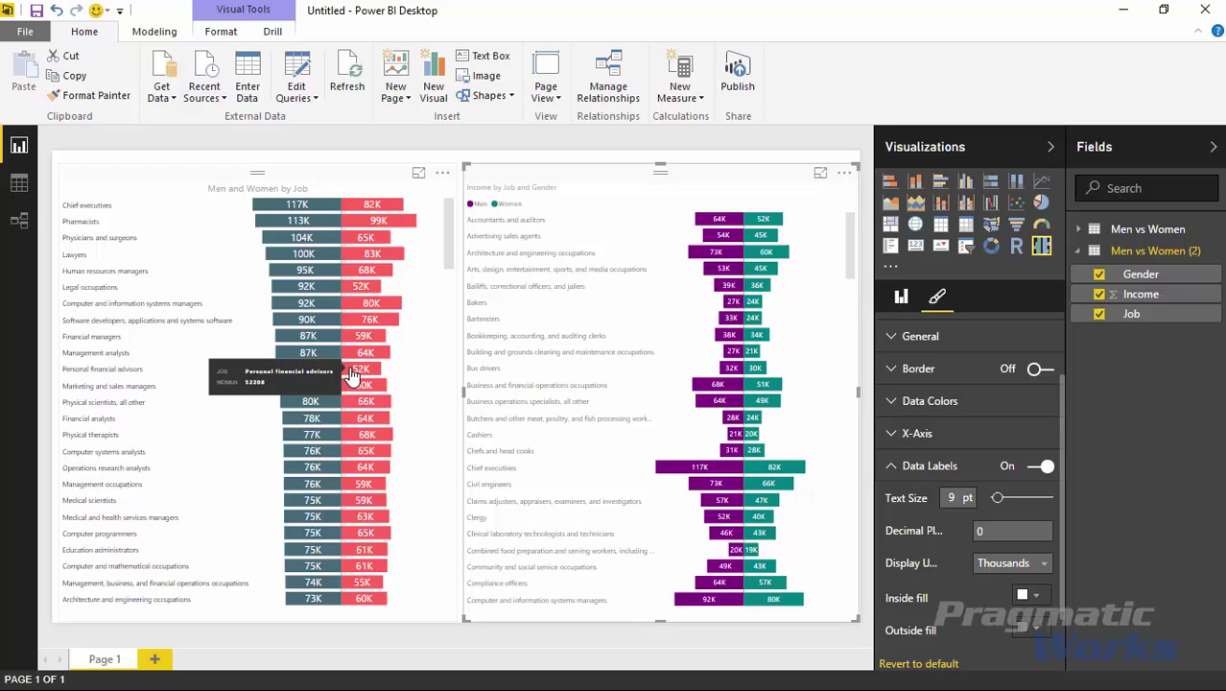
pyautogui.click(901, 297)
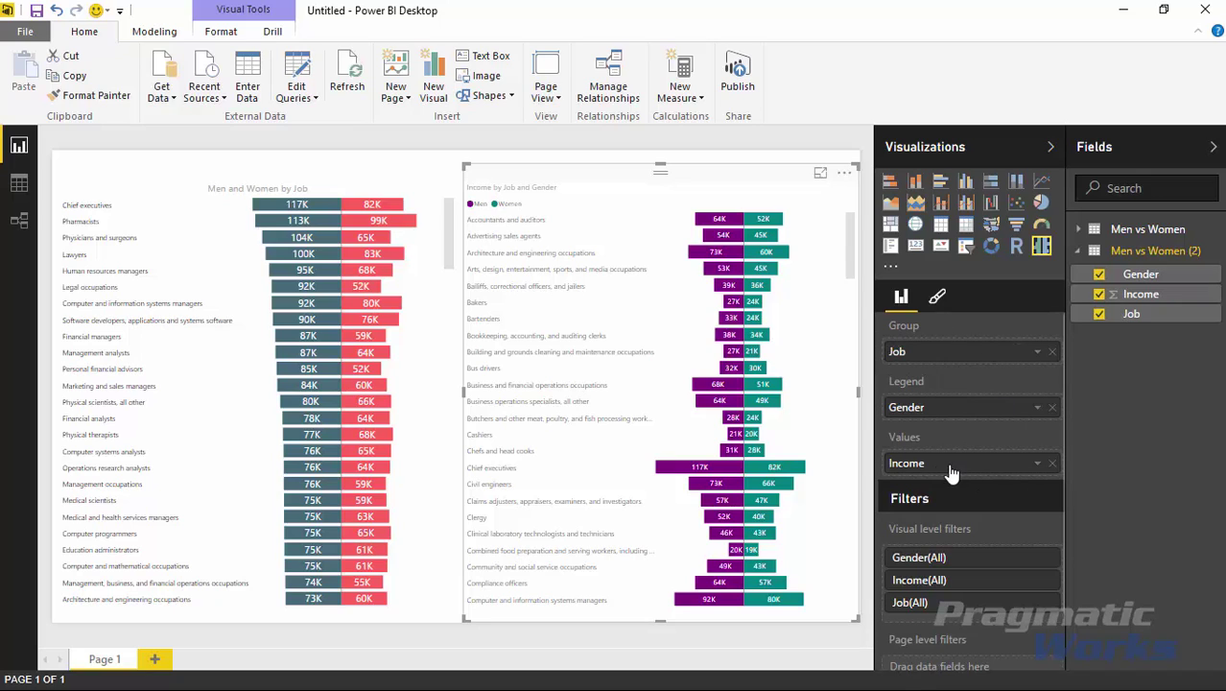
pyautogui.click(428, 422)
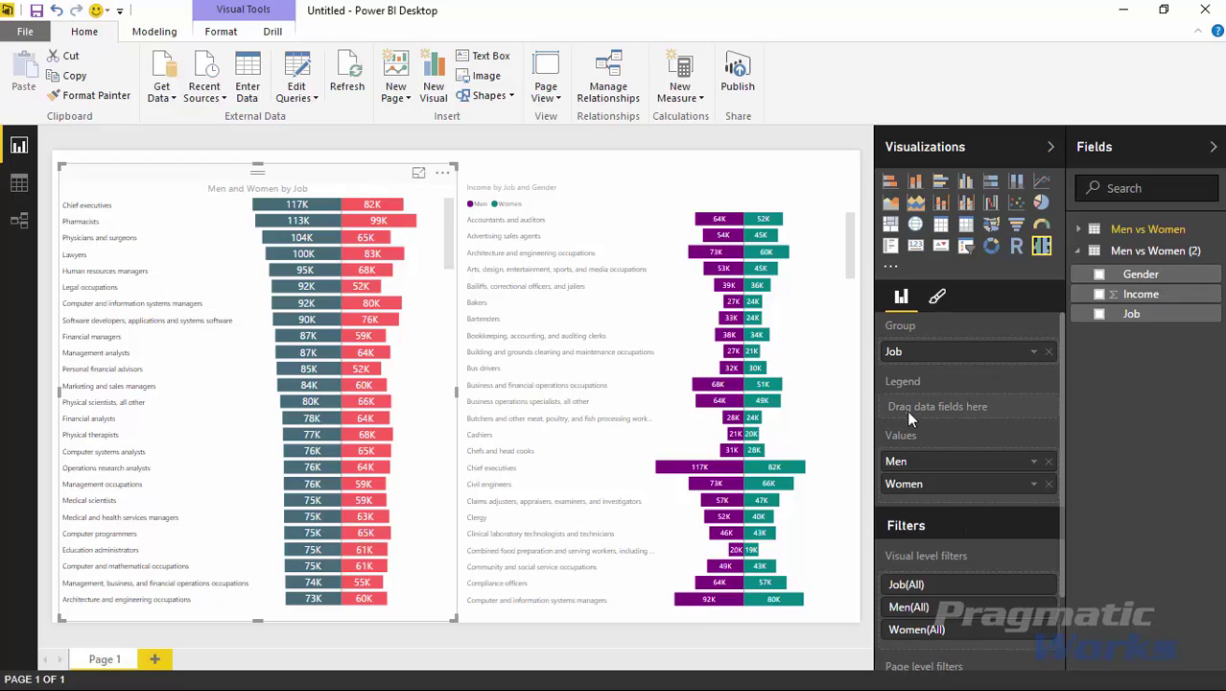
pyautogui.click(814, 381)
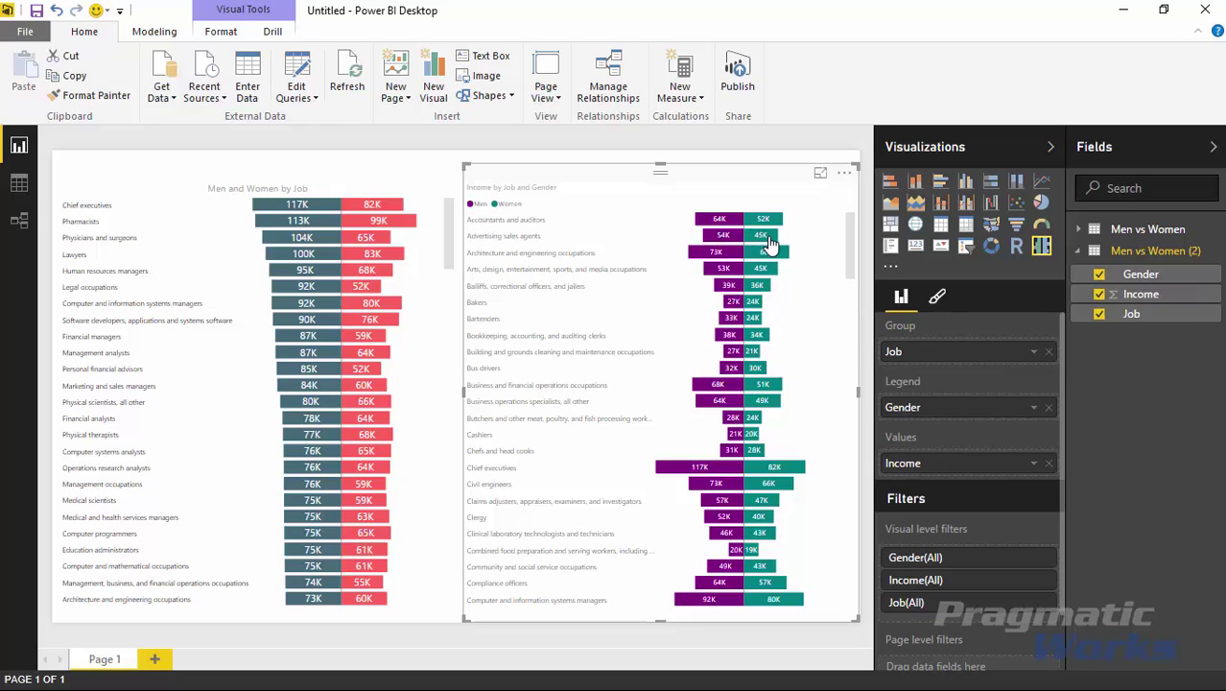
pyautogui.moveTo(748, 401)
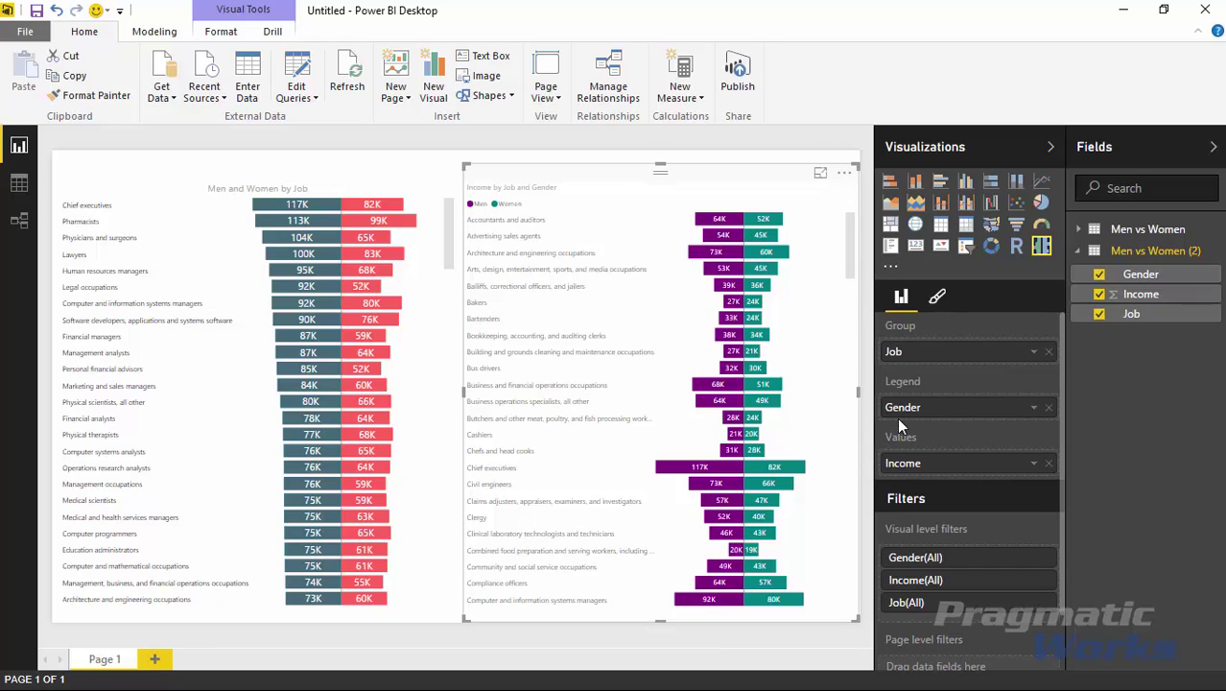
pyautogui.click(241, 434)
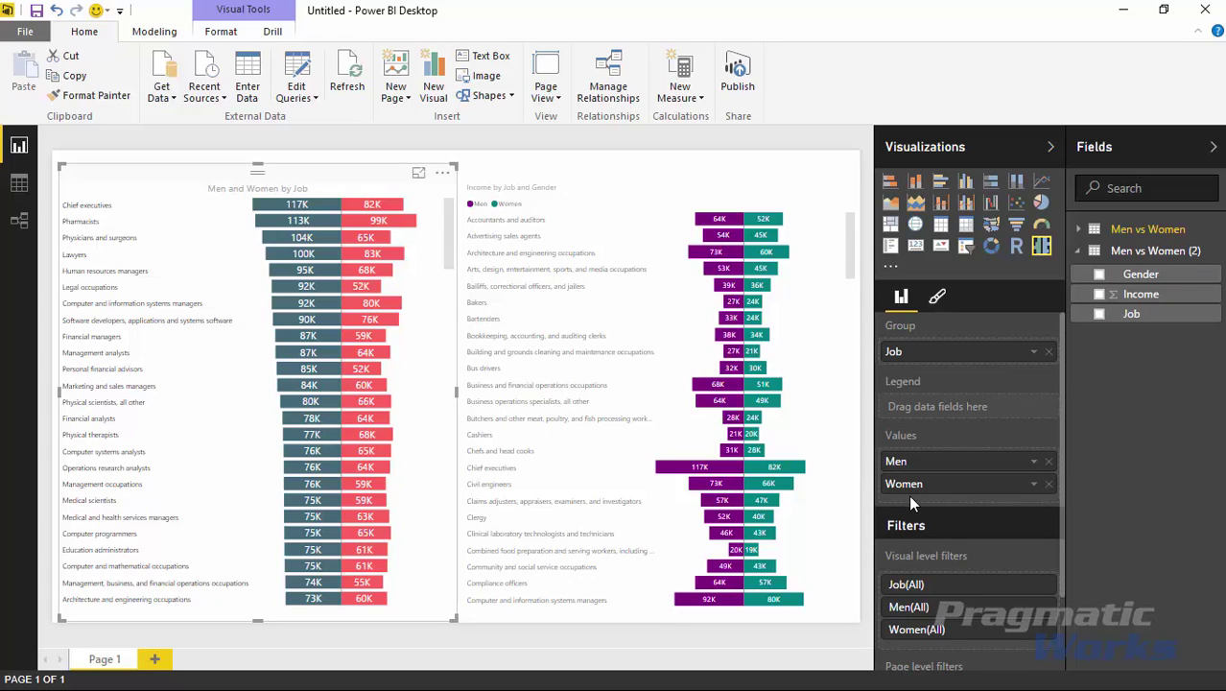
pyautogui.click(813, 374)
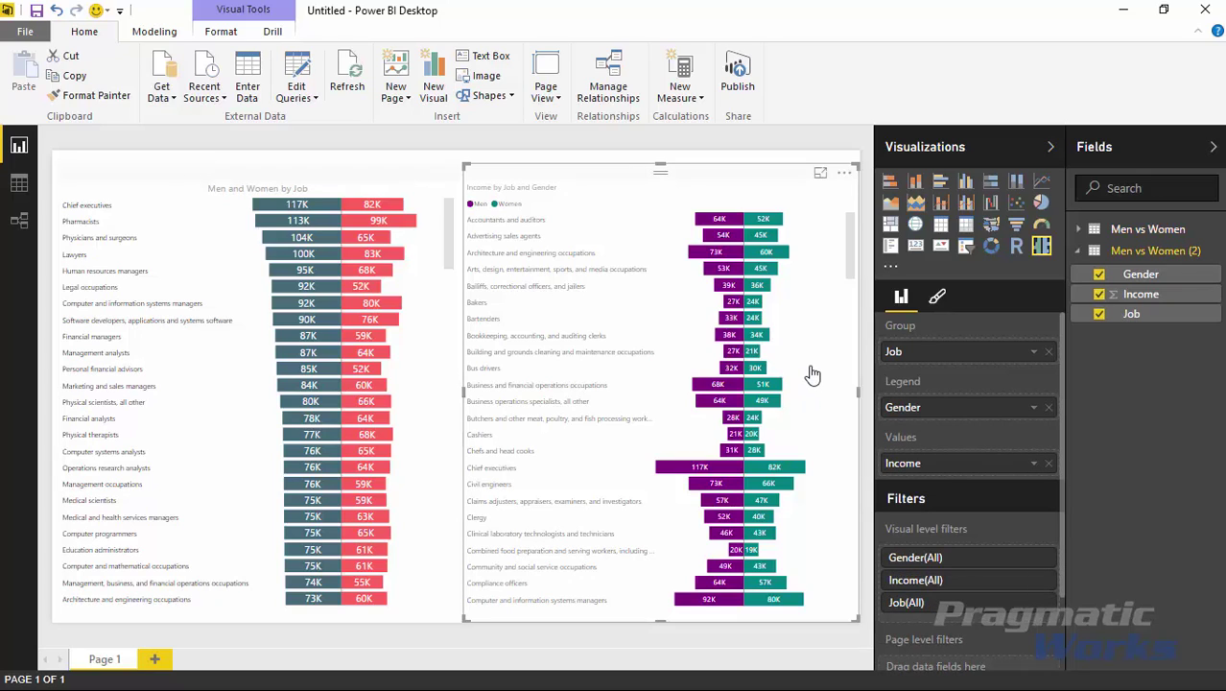